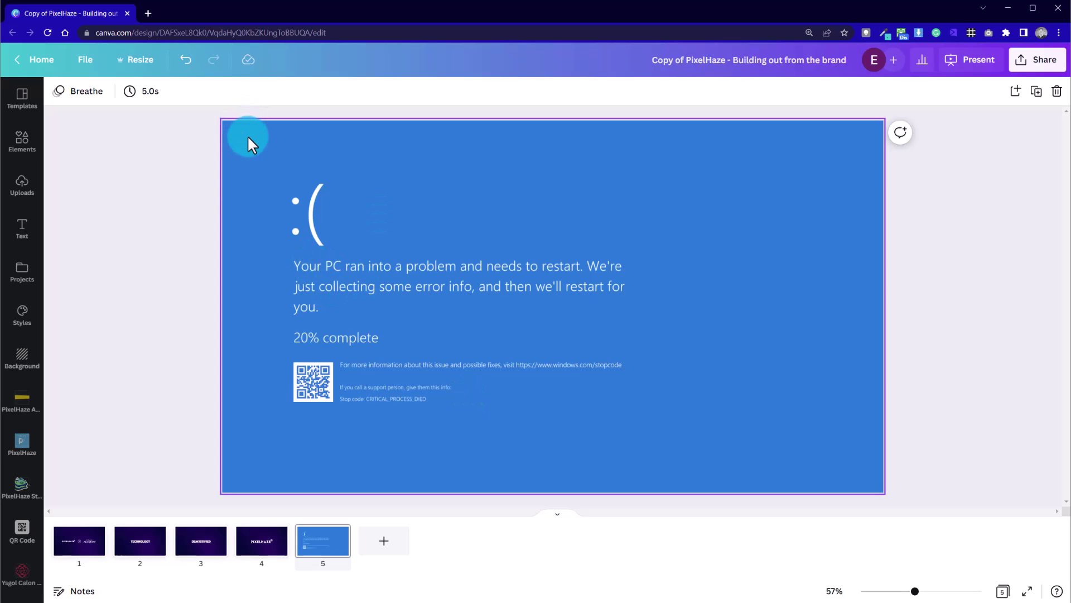
click(152, 257)
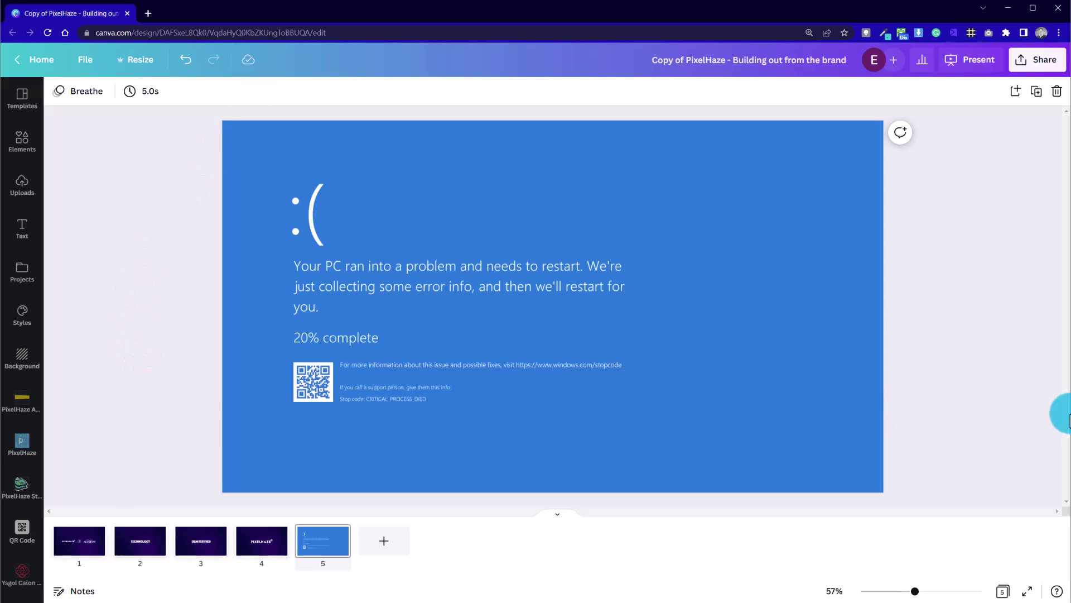
click(287, 397)
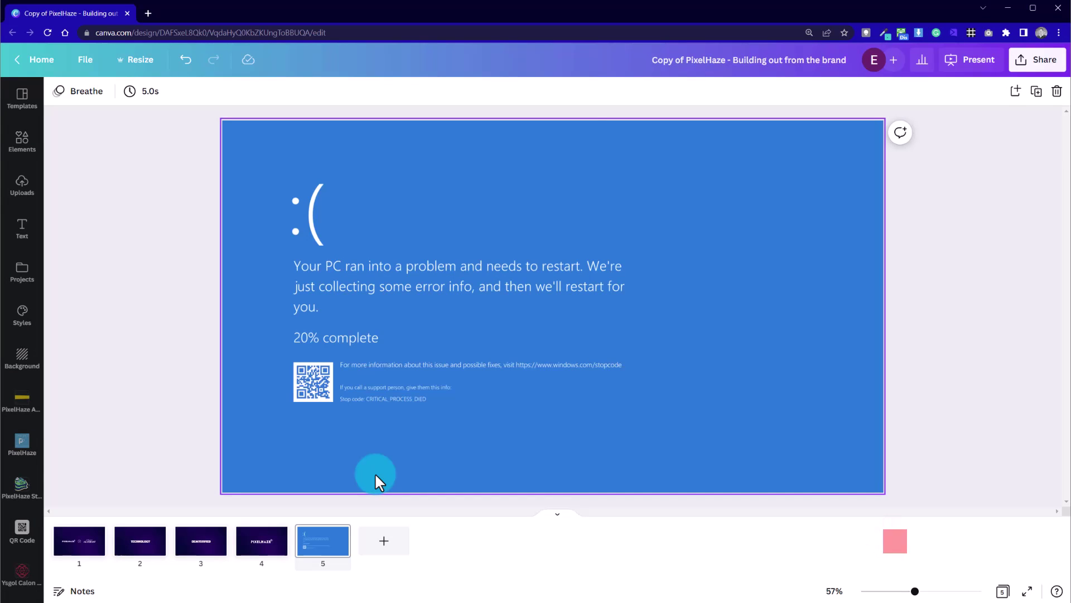
Duplicate page 5 with the blue error screen
click(359, 273)
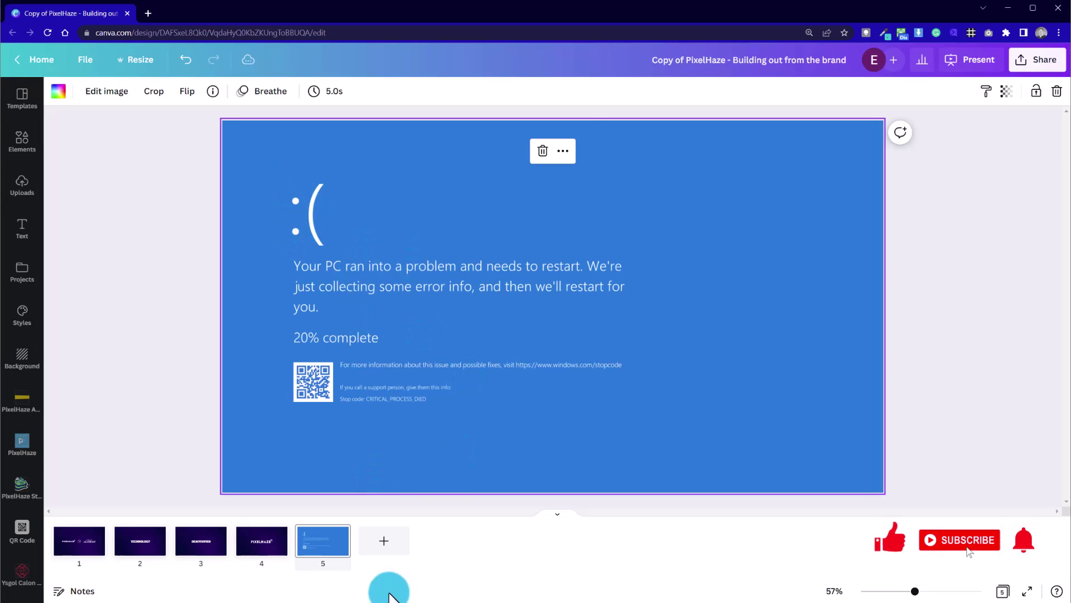
right_click(341, 544)
click(395, 379)
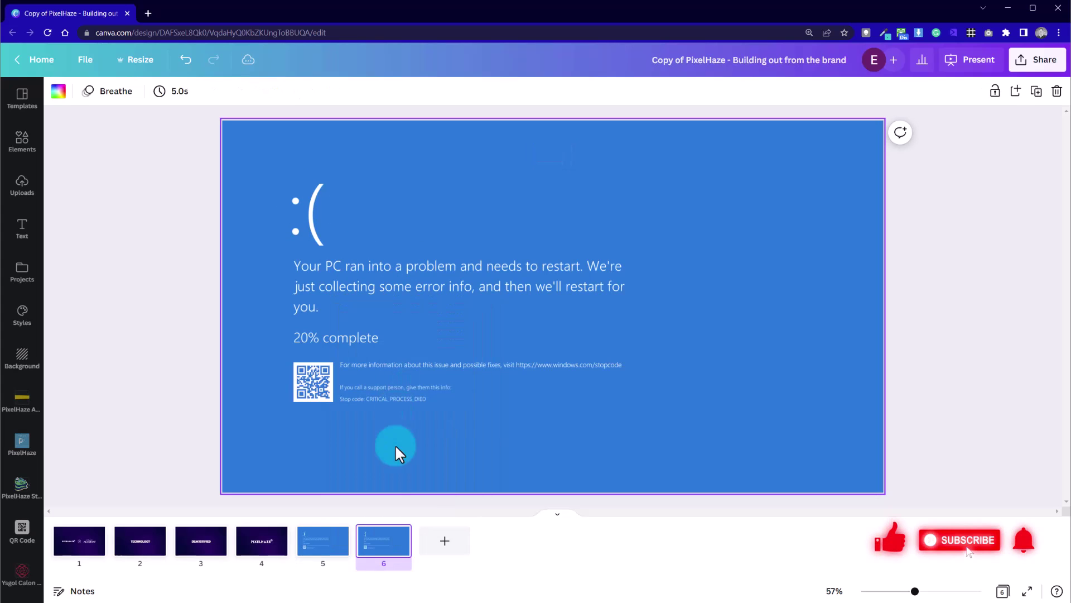
Go back to page 5 and detach the error-screen image from the page background
click(313, 544)
click(279, 342)
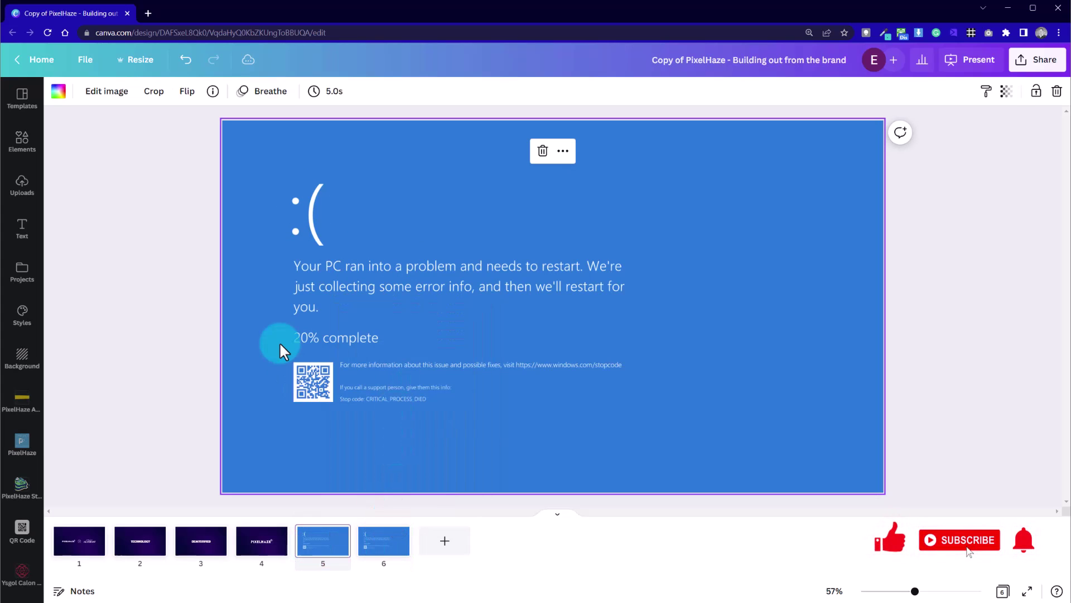
right_click(421, 188)
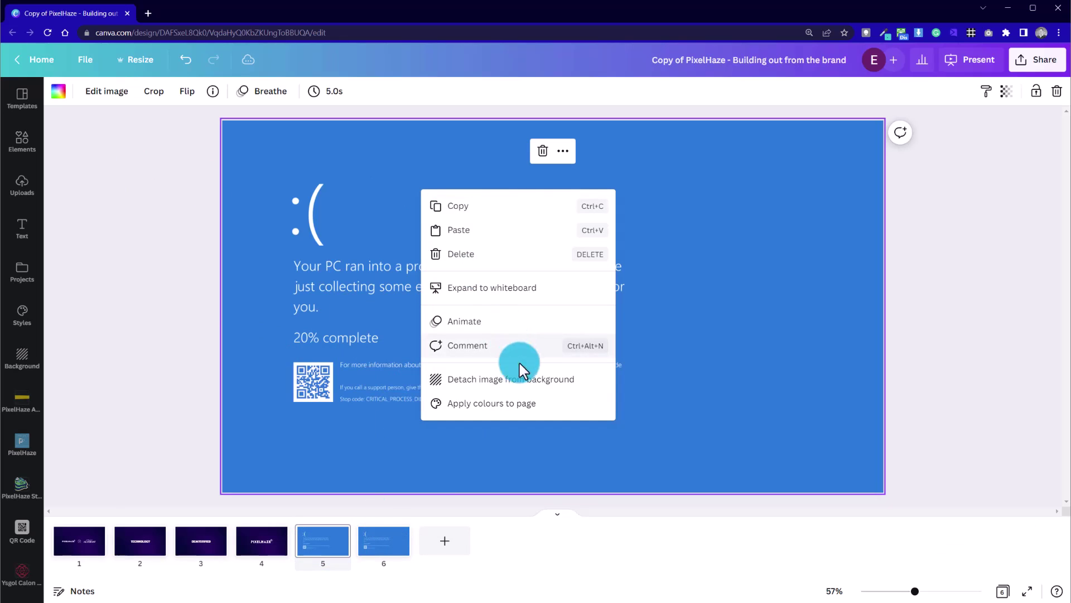
click(521, 379)
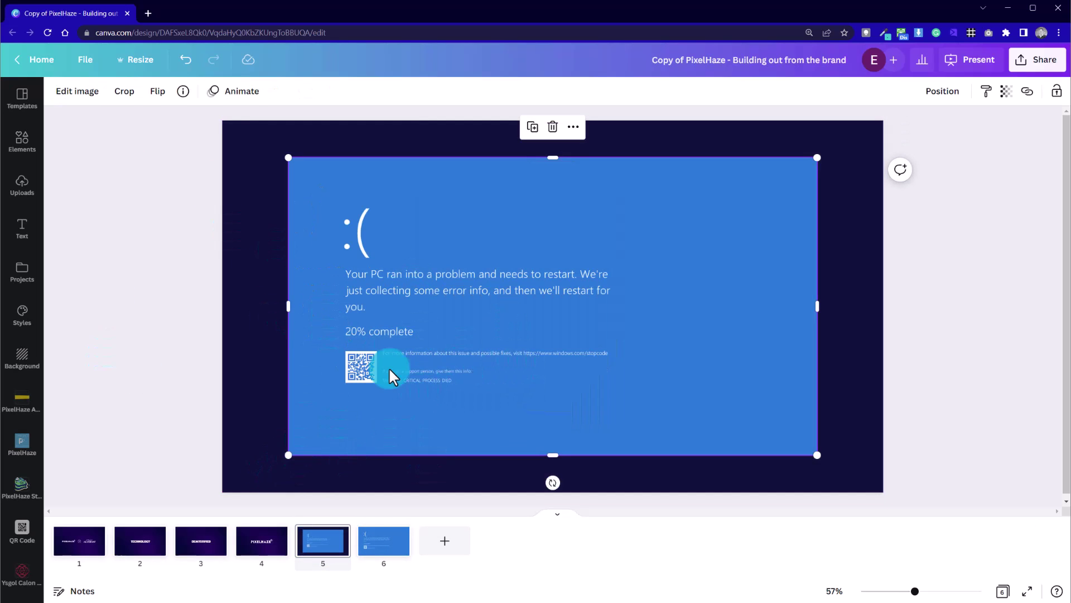
Move the detached image to the page's upper-left corner and enlarge it until it covers the whole page
drag(390, 367, 323, 330)
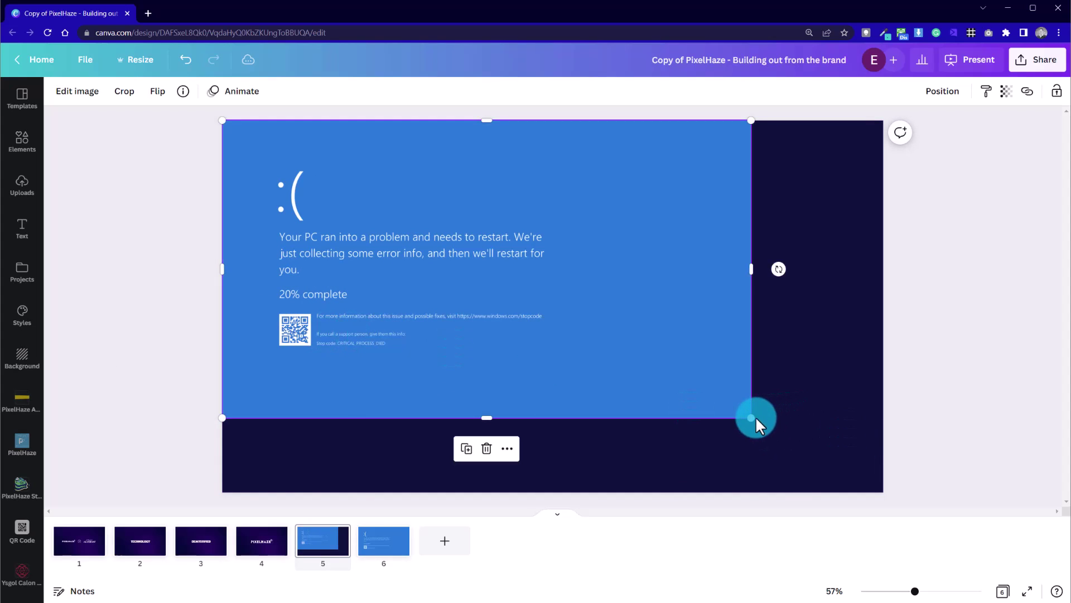
drag(753, 419, 885, 497)
click(569, 369)
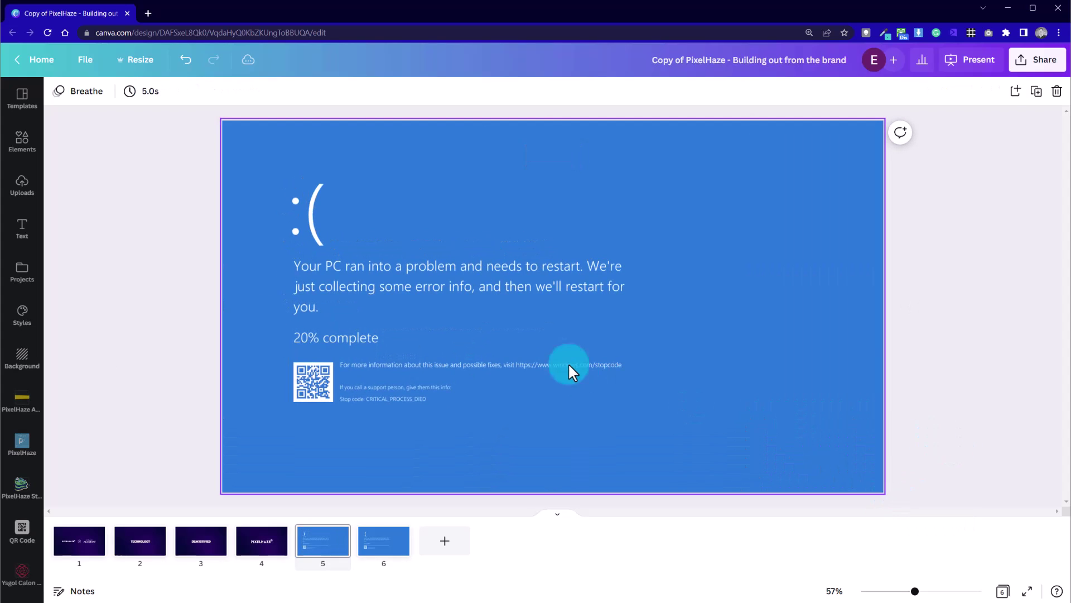
Detach the full-page error-screen image from the background of page 5 again
right_click(533, 198)
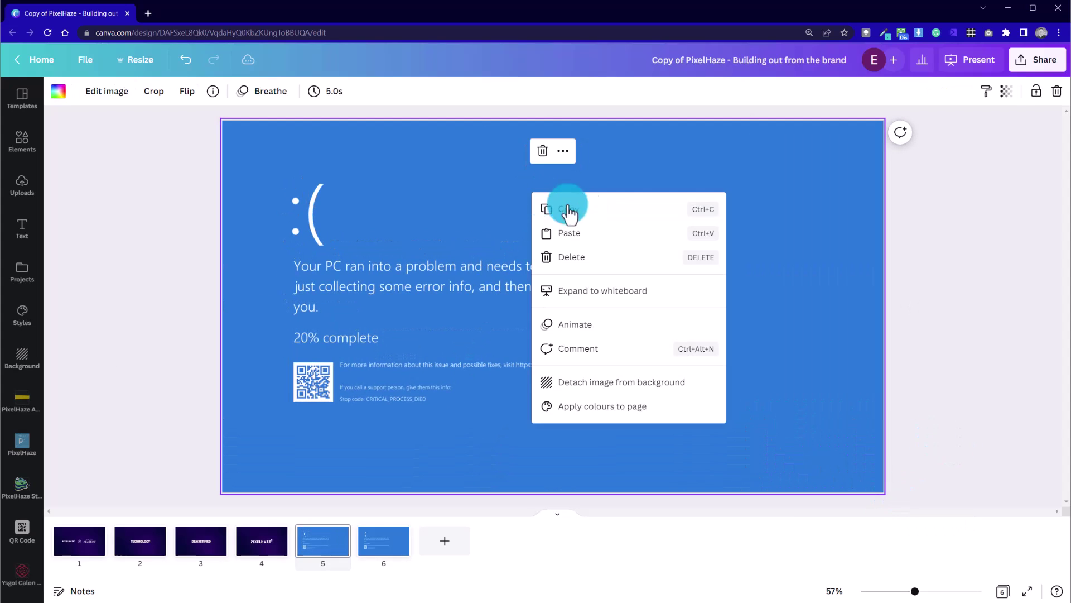
click(630, 384)
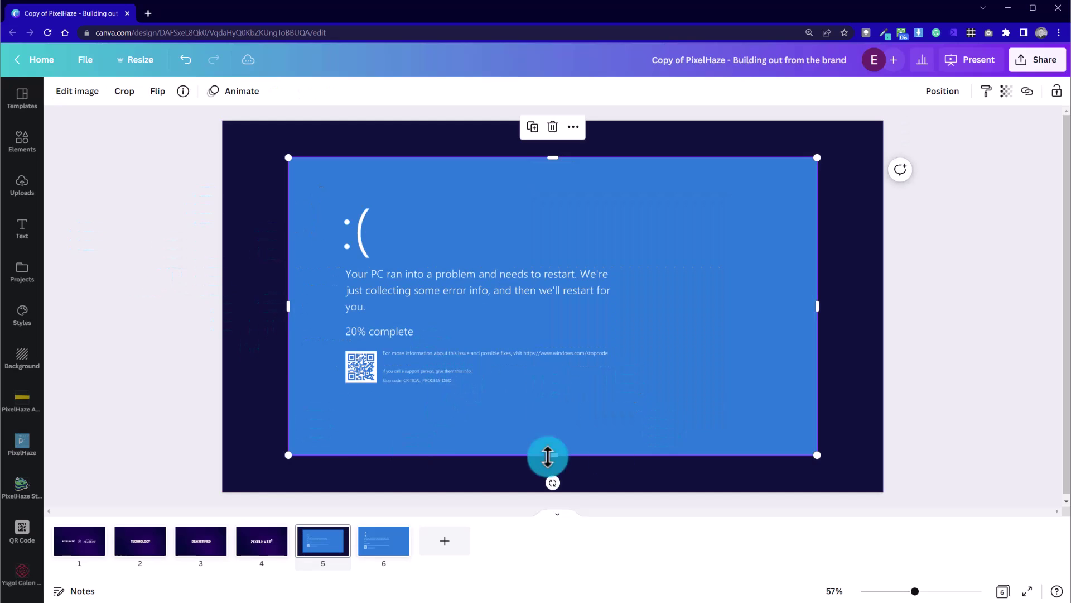
click(267, 298)
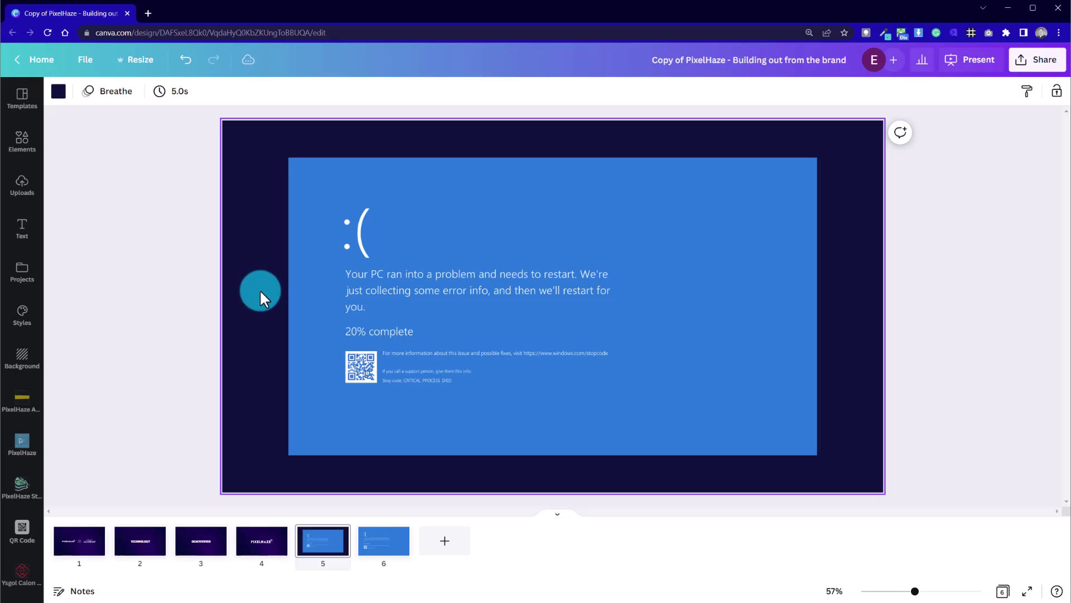
Remove the blue background from the detached error-screen image with Background Remover
key(Delete)
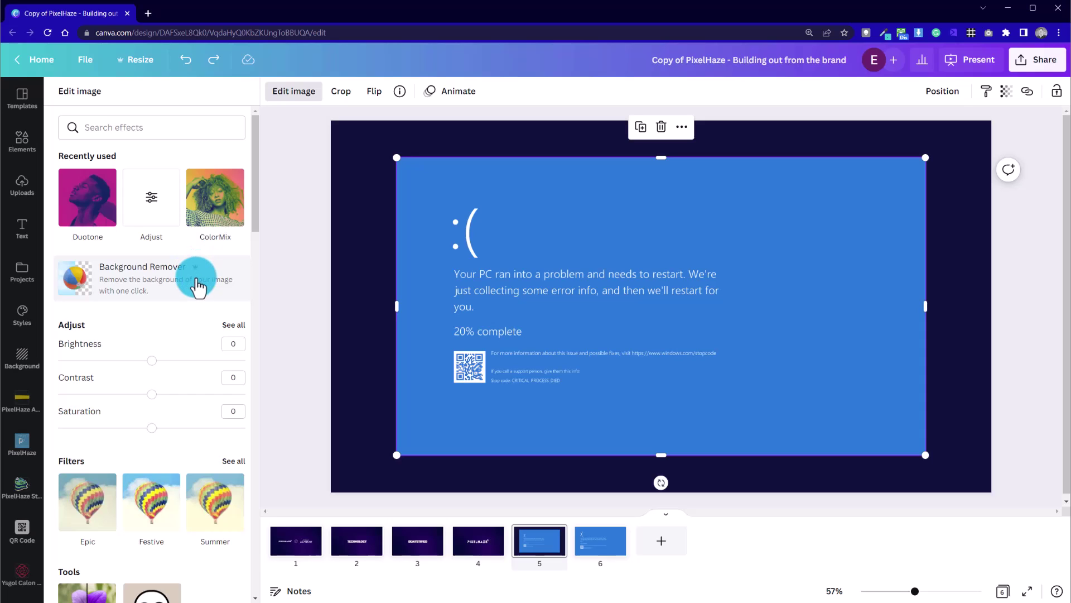
click(172, 291)
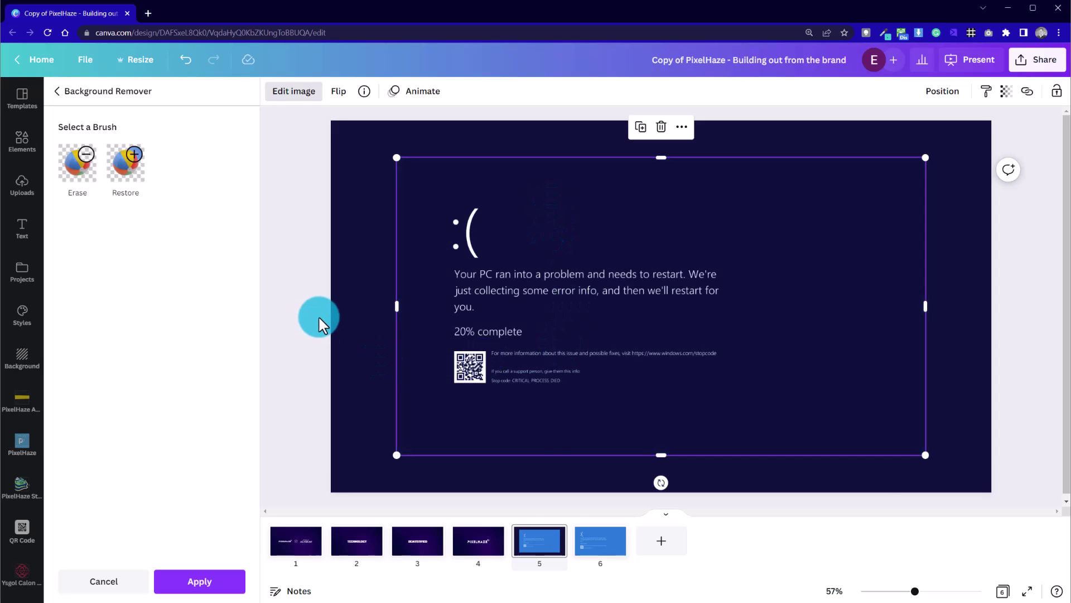
click(339, 342)
Crop the image's lower part away to just below the "20% complete" line, to a height of about 551
drag(552, 455, 554, 351)
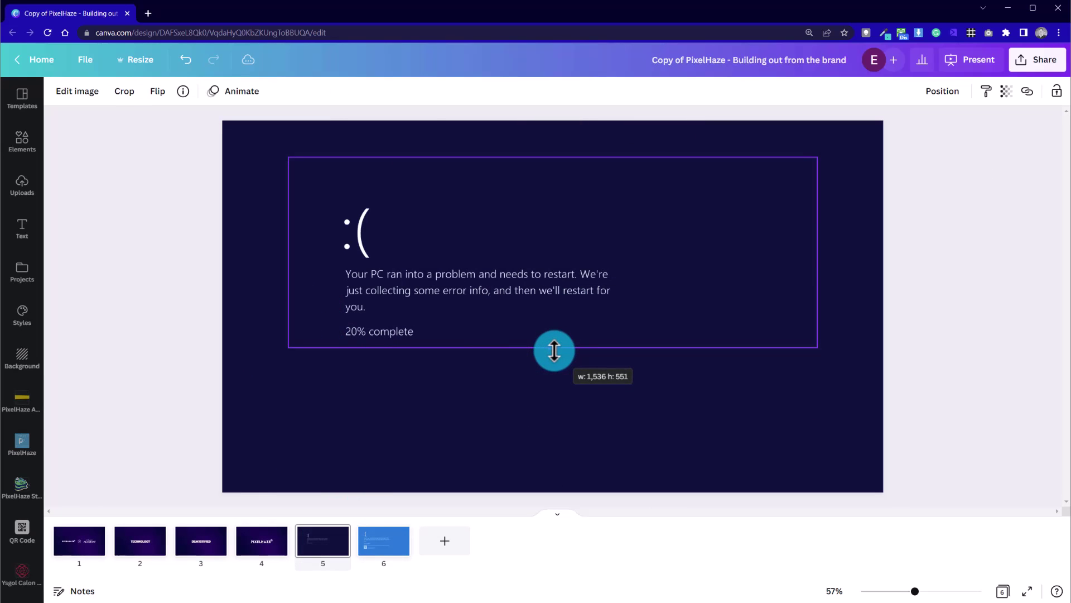
click(505, 413)
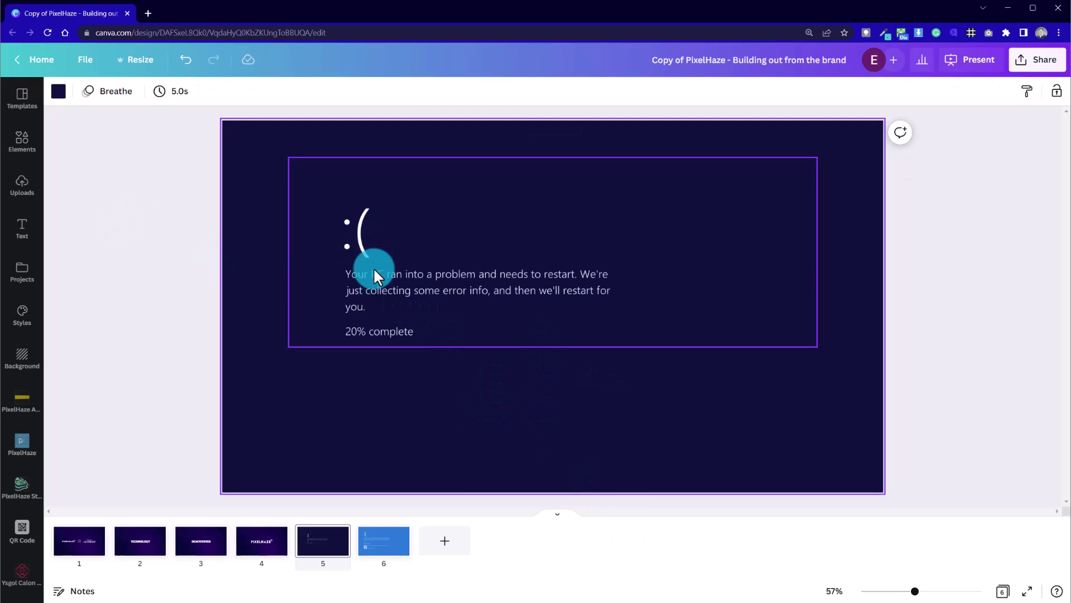
Move the cropped image to the page's upper-left corner, enlarge it to the full page width and shift it slightly down
drag(368, 269, 307, 235)
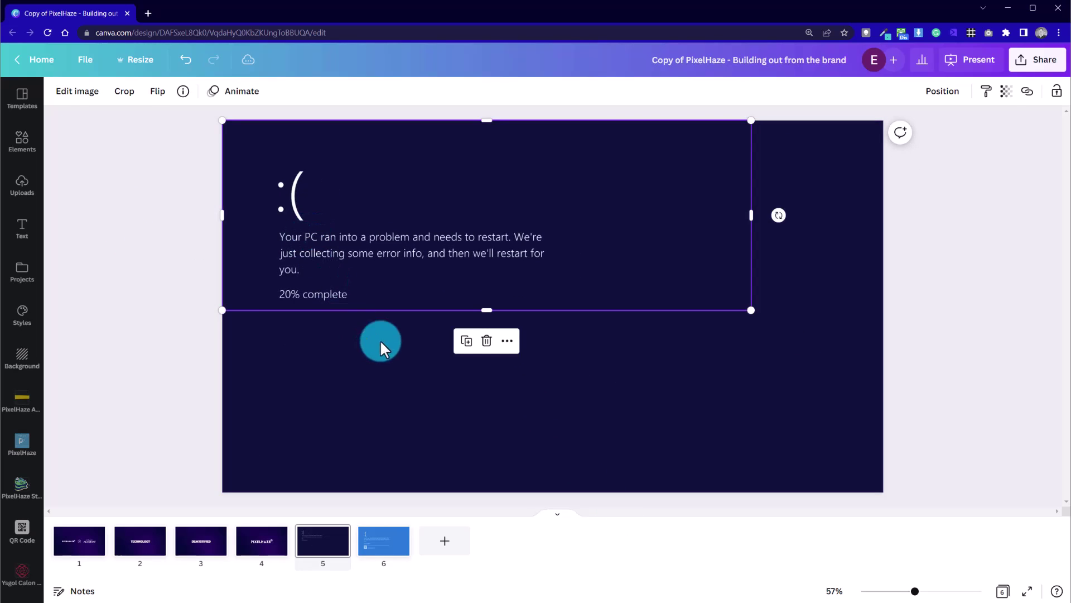
mouse_move(485, 321)
mouse_down()
mouse_move(475, 328)
mouse_move(474, 309)
mouse_up()
drag(751, 310, 859, 417)
drag(674, 272, 672, 294)
click(648, 427)
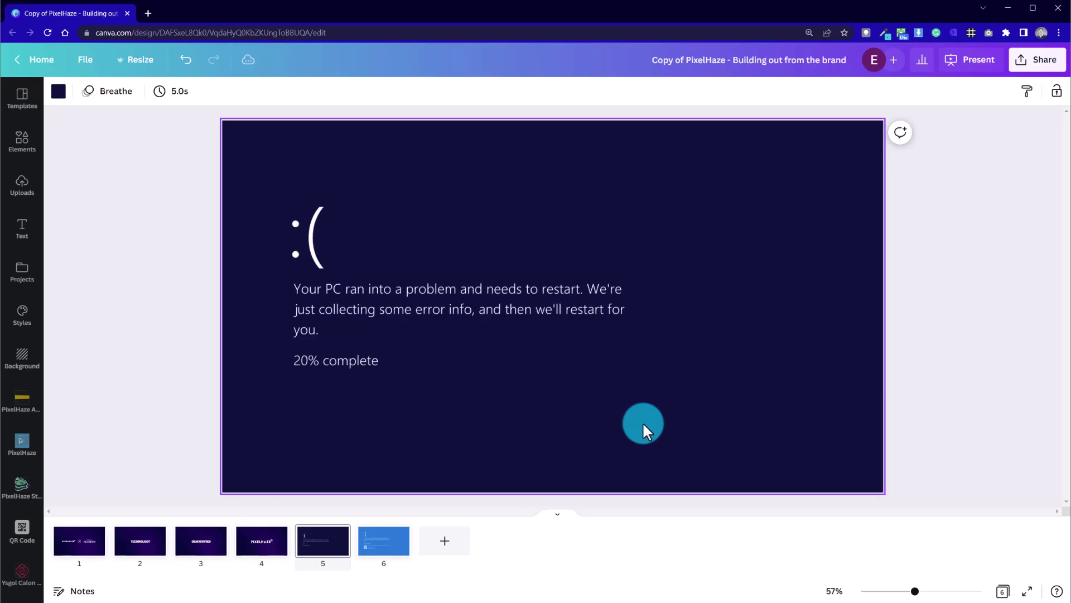
Duplicate page 5 with the cropped white error text
click(398, 555)
click(457, 454)
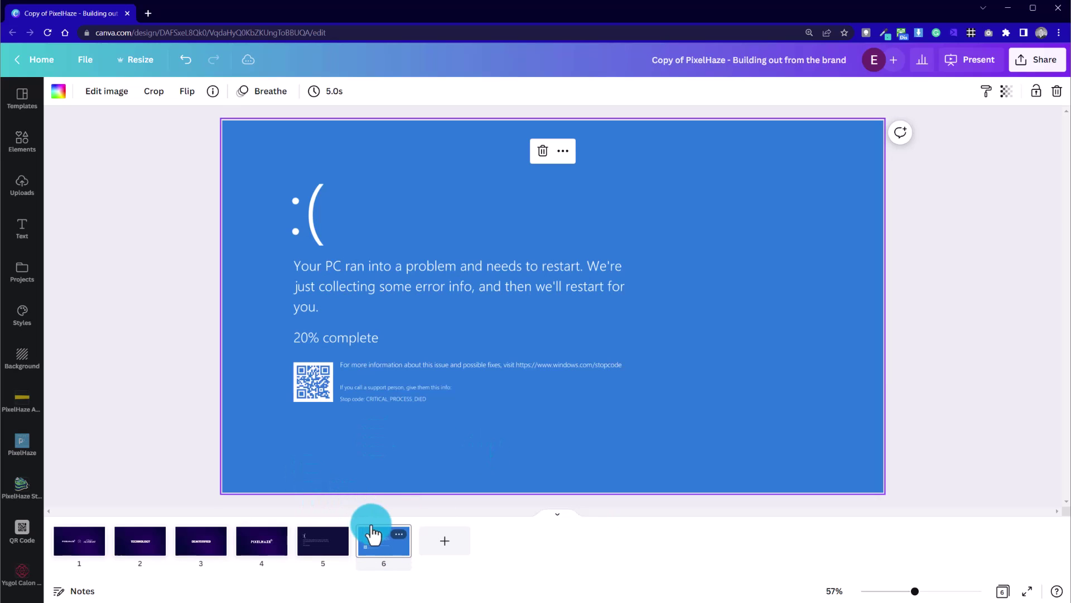
click(335, 540)
right_click(314, 556)
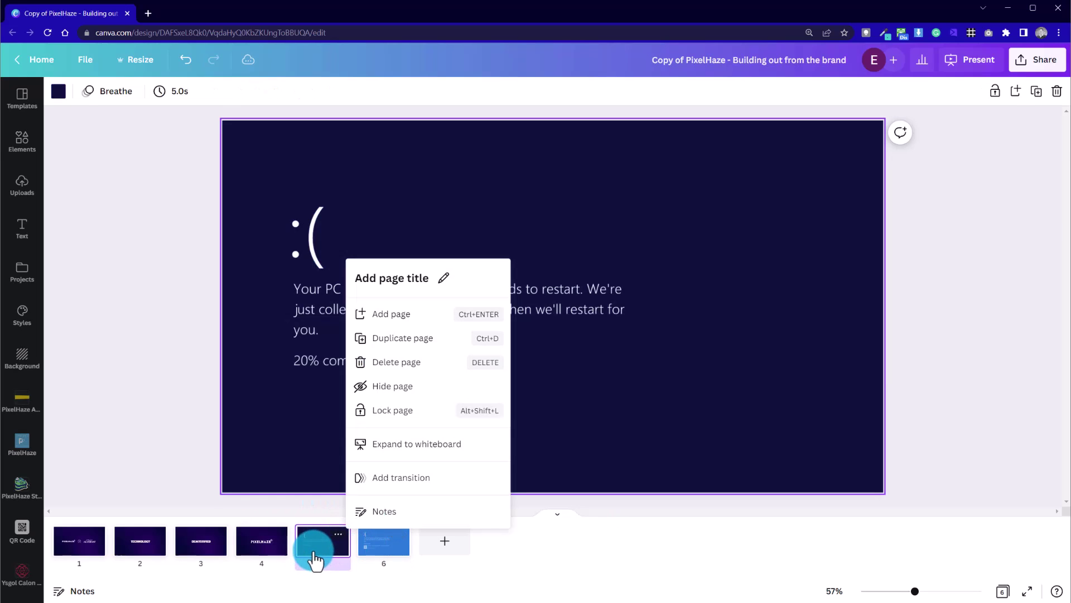
click(410, 345)
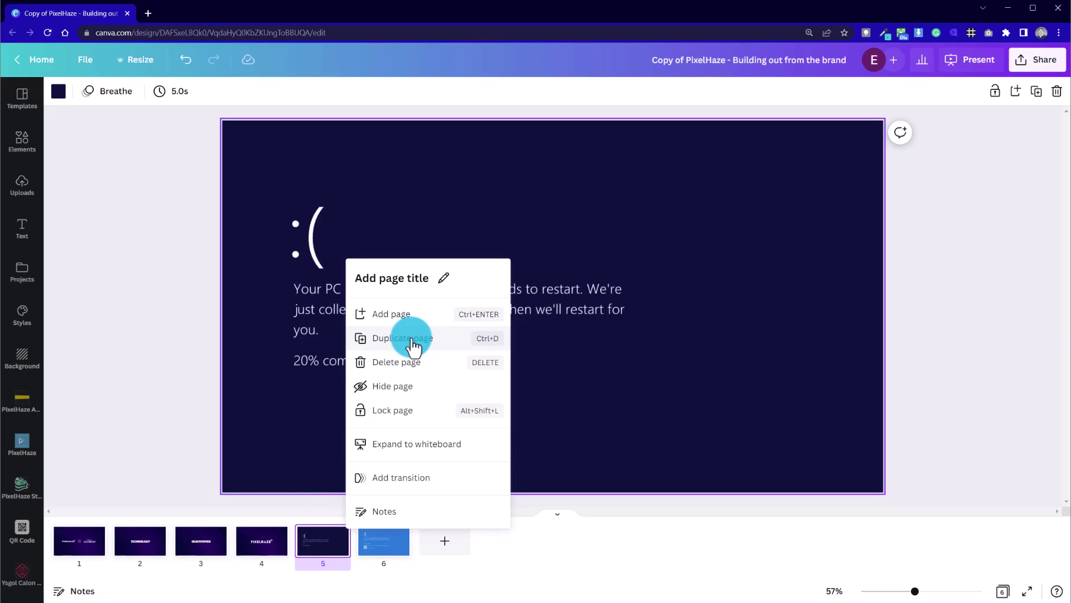
Set page 7's background to the blue #2A79DA, sampled from its error-screen image with the colour picker
click(459, 549)
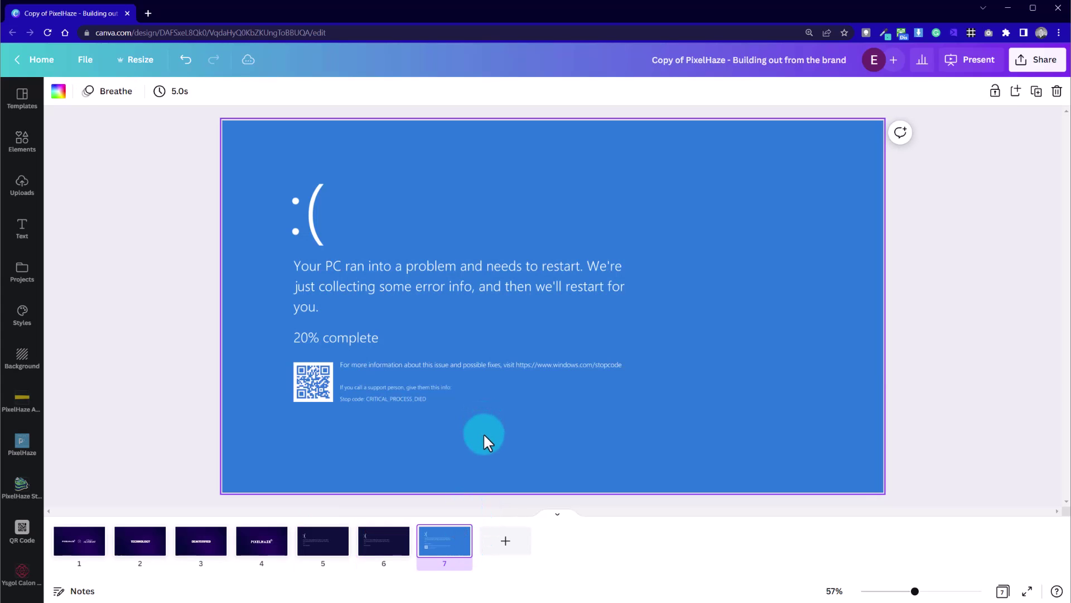
click(420, 349)
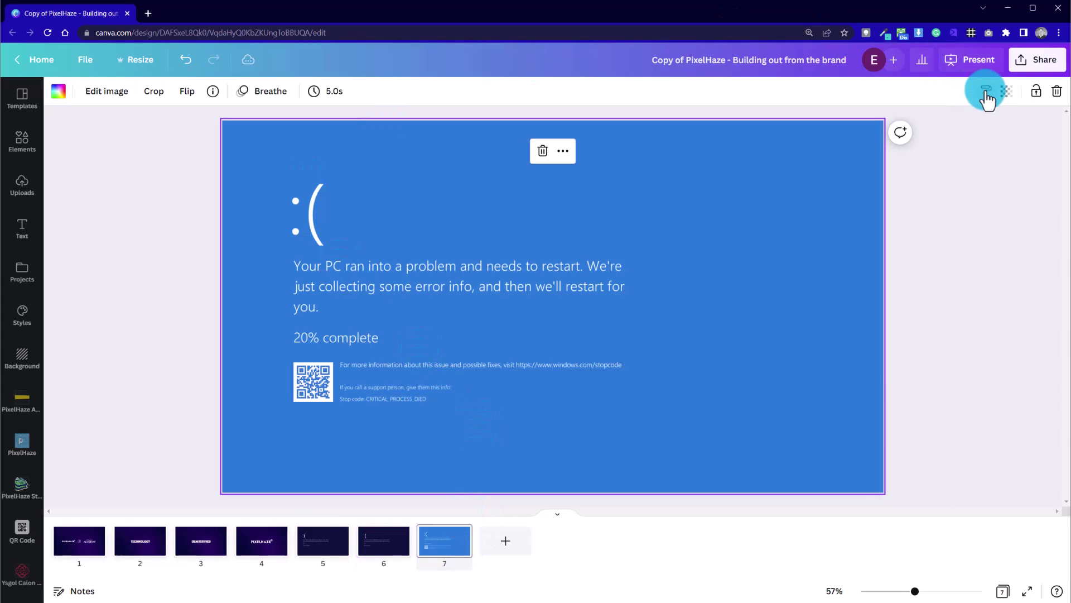
click(359, 149)
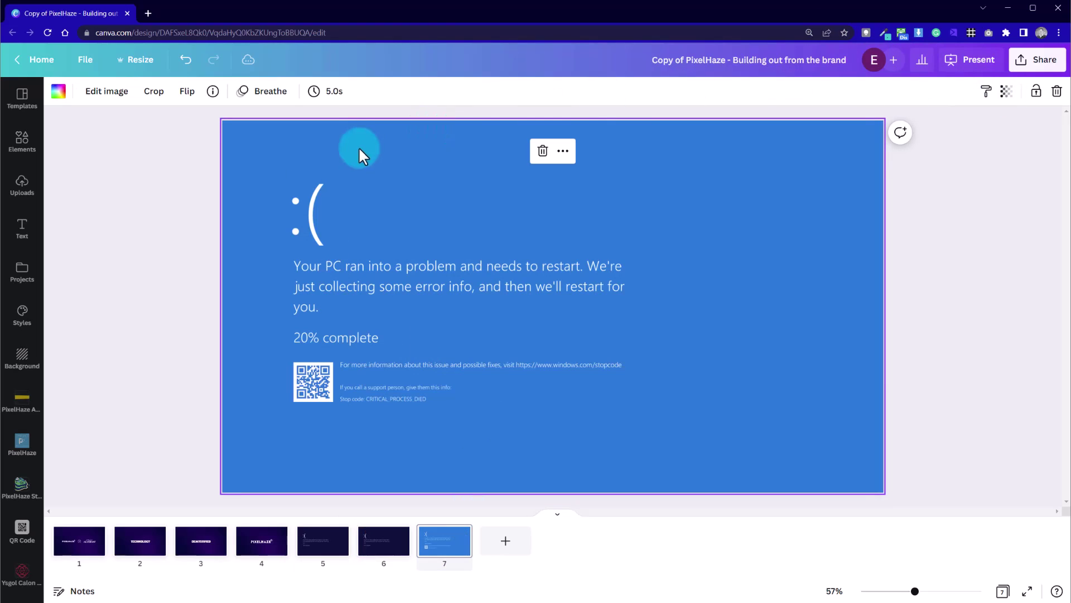
click(57, 94)
click(71, 154)
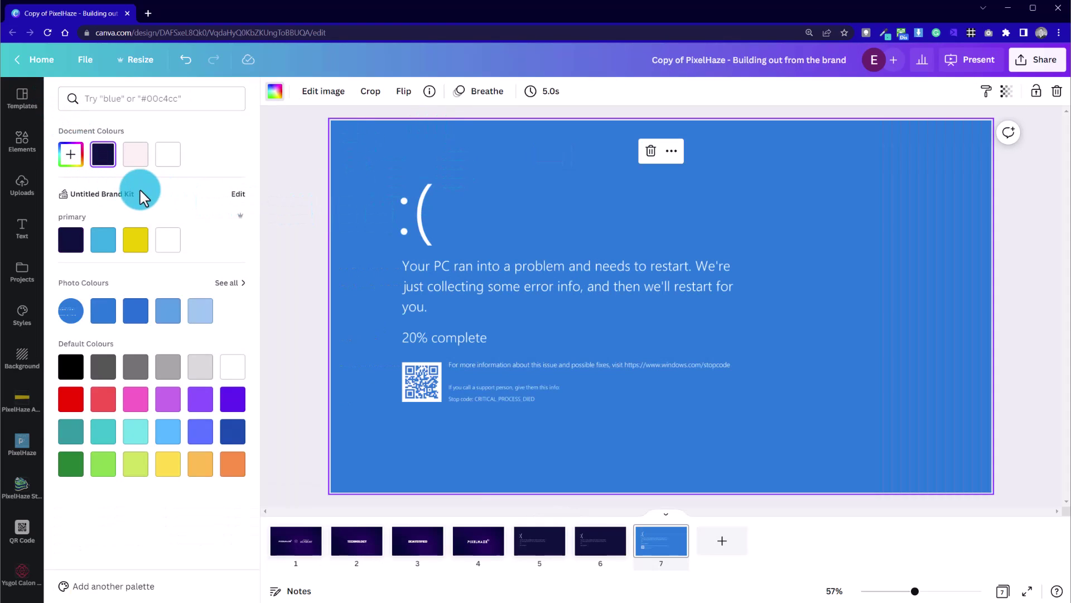
click(71, 155)
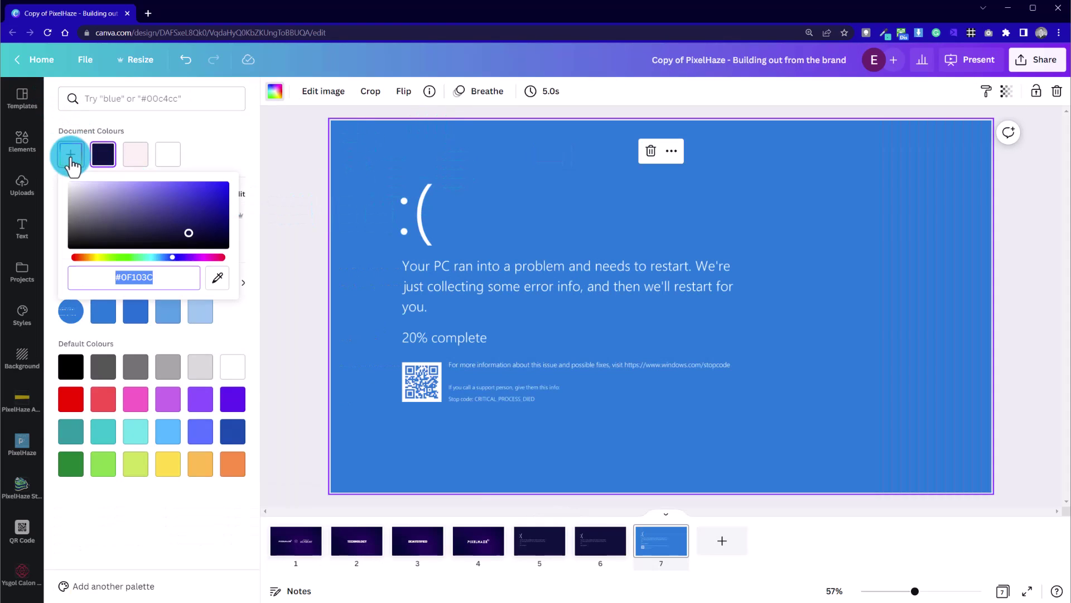
click(219, 281)
click(557, 161)
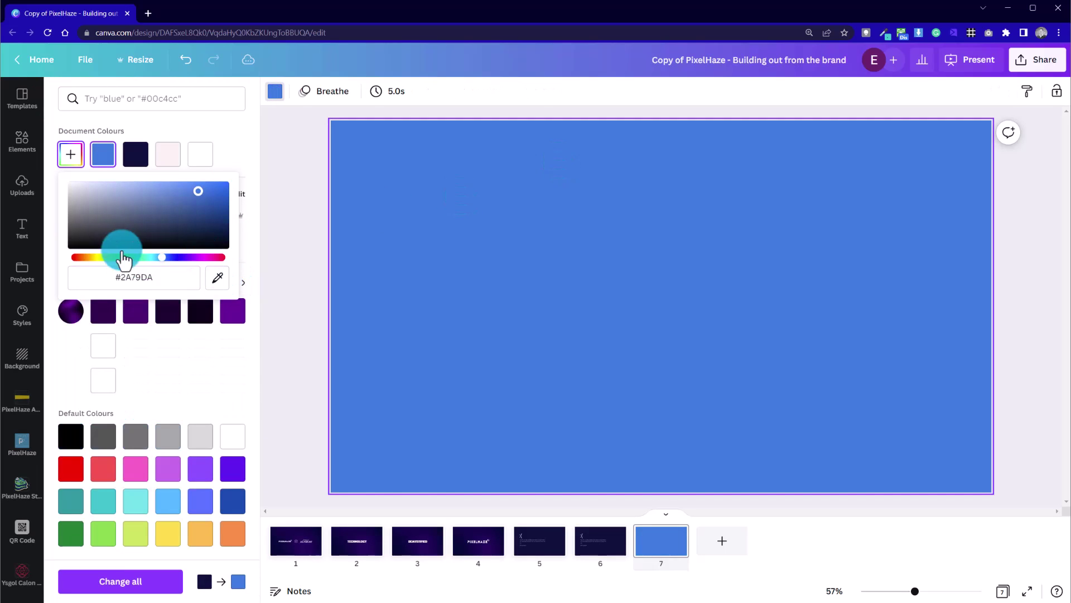
Highlight the hex code of the sampled blue and close the colour settings
click(116, 277)
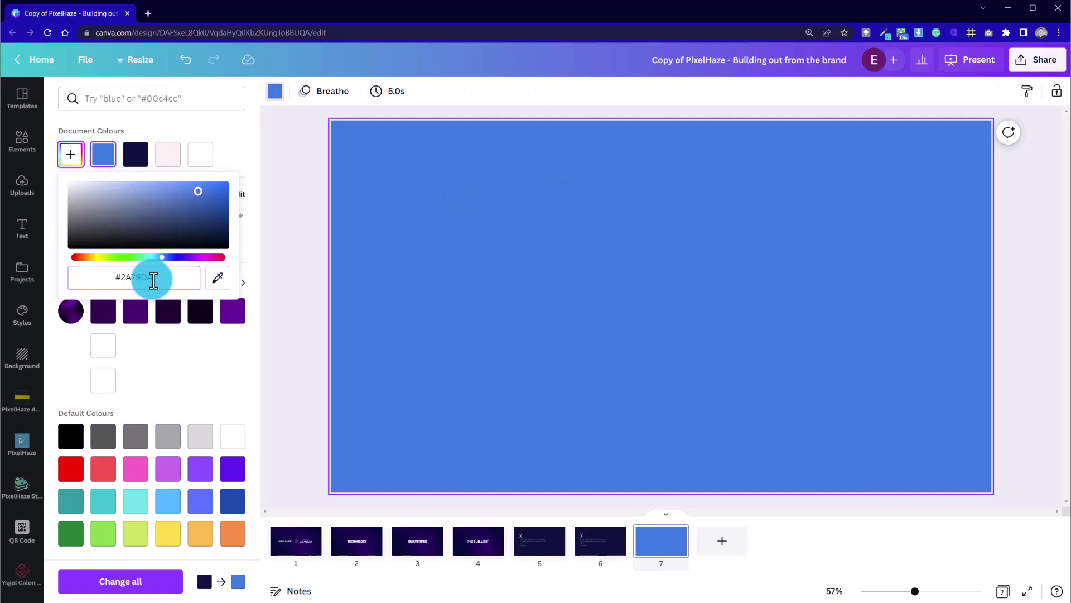
drag(152, 277, 118, 277)
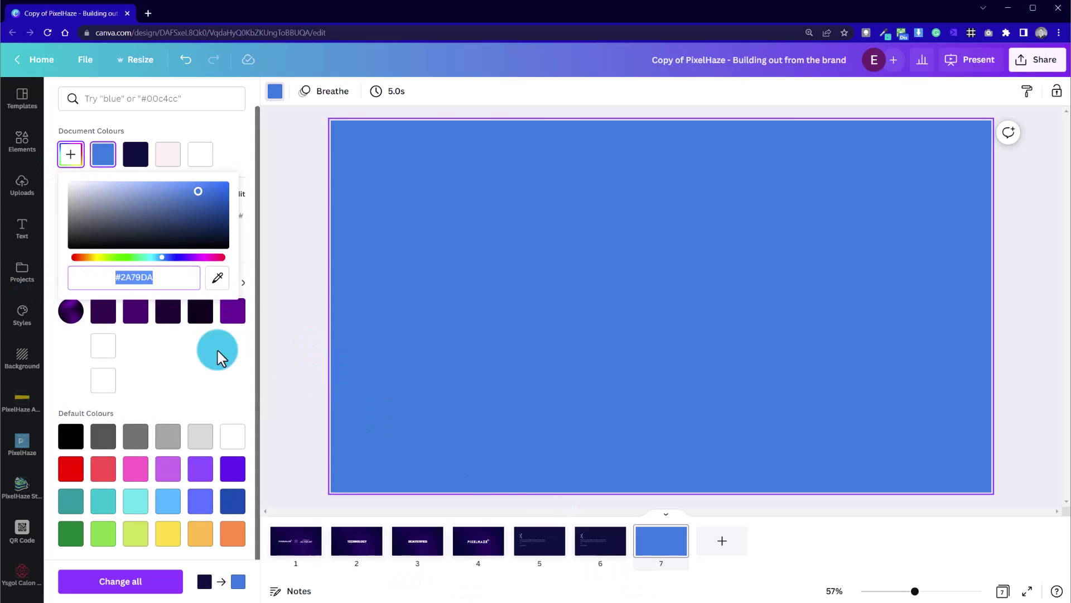
click(304, 366)
Change page 5's background colour to the sampled blue from the document colours
click(392, 544)
click(319, 536)
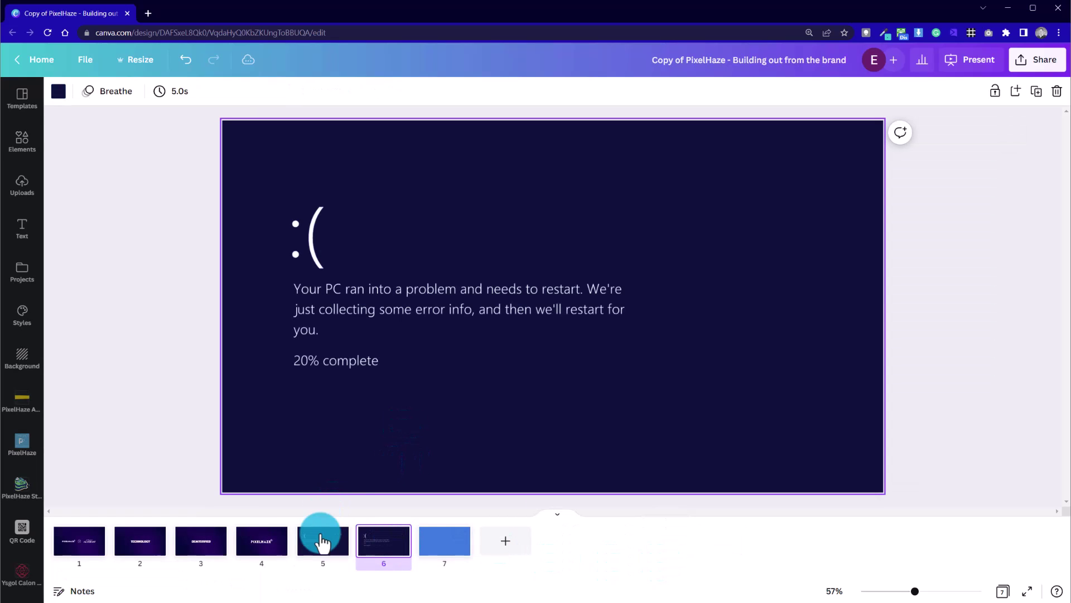
click(119, 106)
click(58, 92)
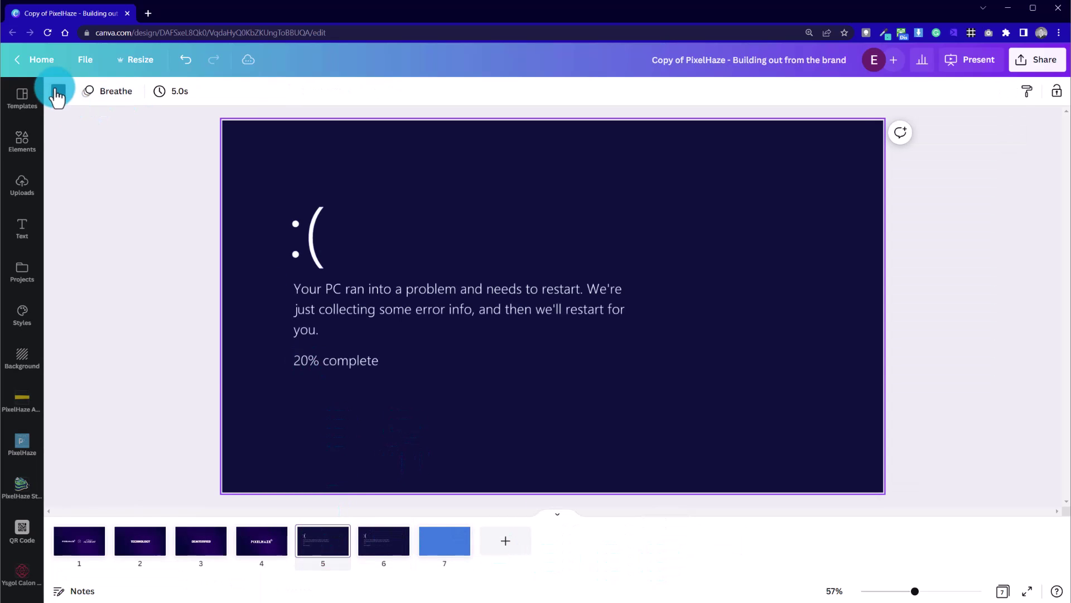
click(136, 157)
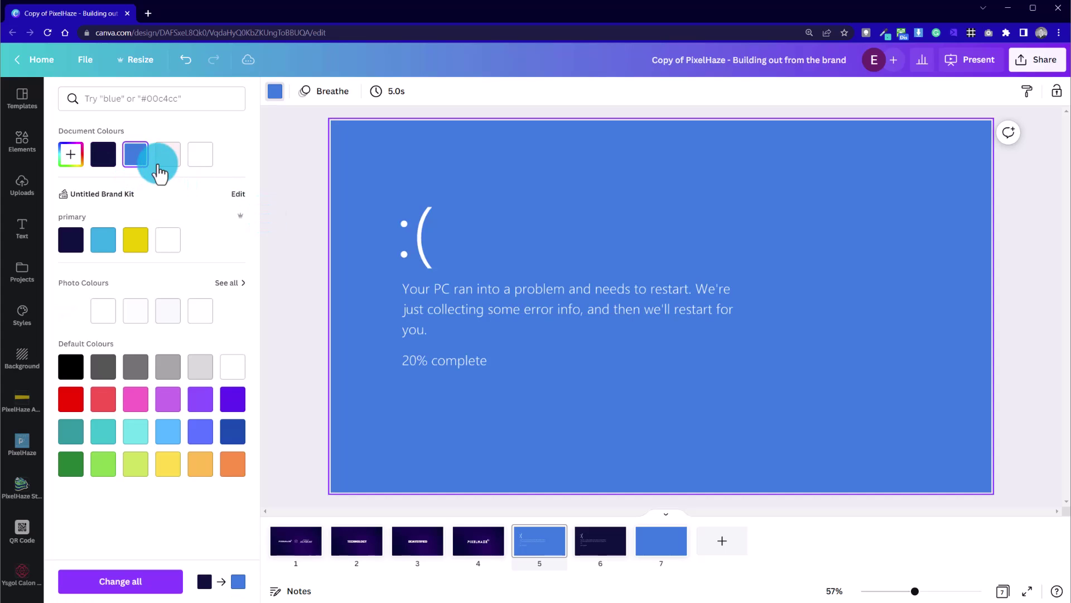
click(279, 165)
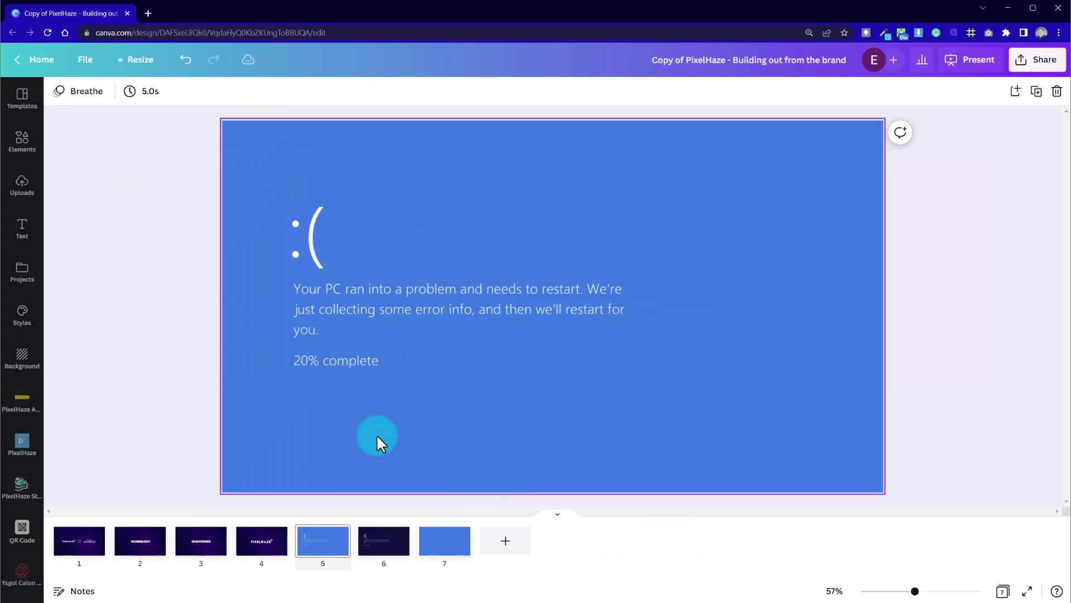
Try to delete the blue background of page 7 and undo the deletion
click(465, 558)
click(413, 425)
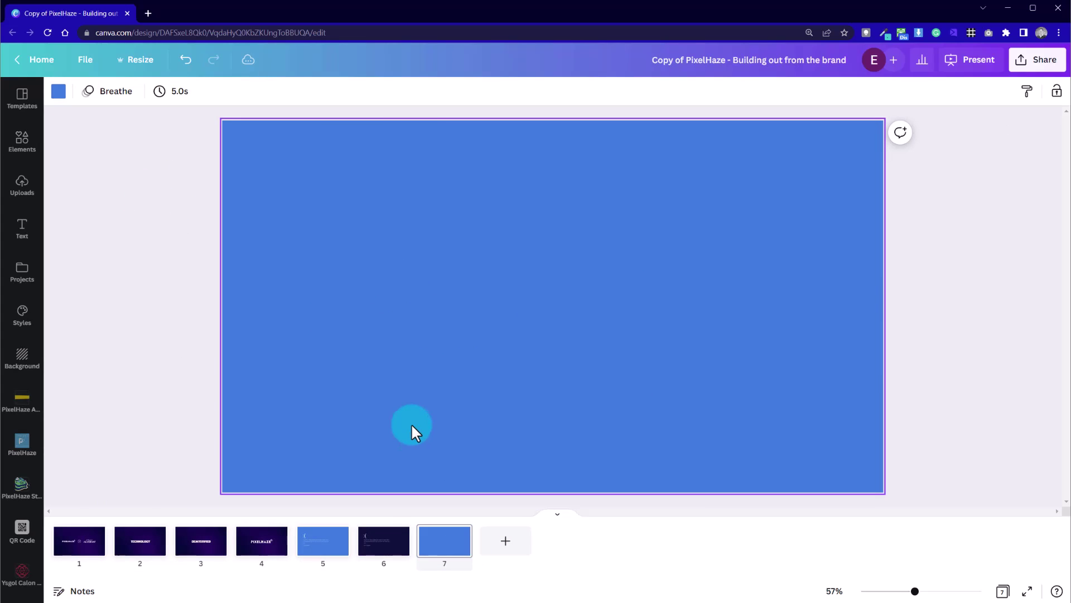
key(Delete)
key(ctrl+z)
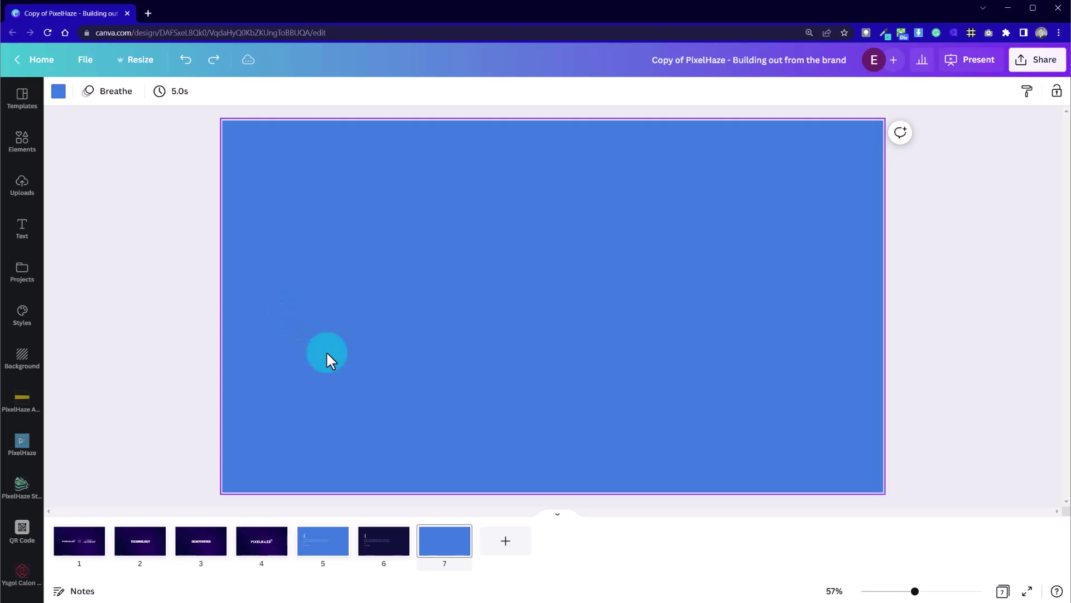
Delete the plain blue page 7
drag(337, 373, 519, 388)
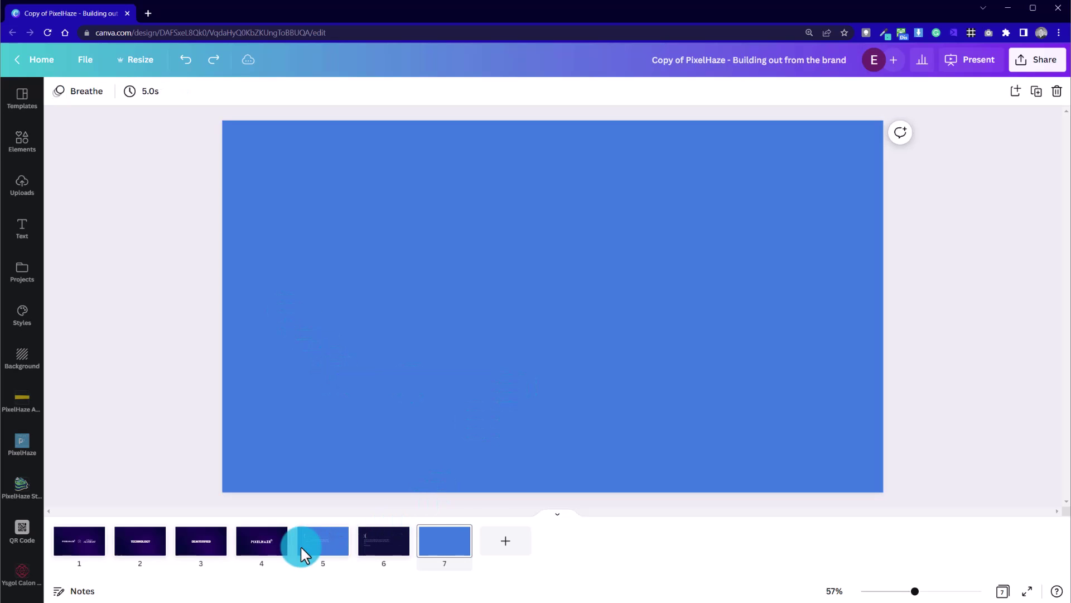
click(329, 552)
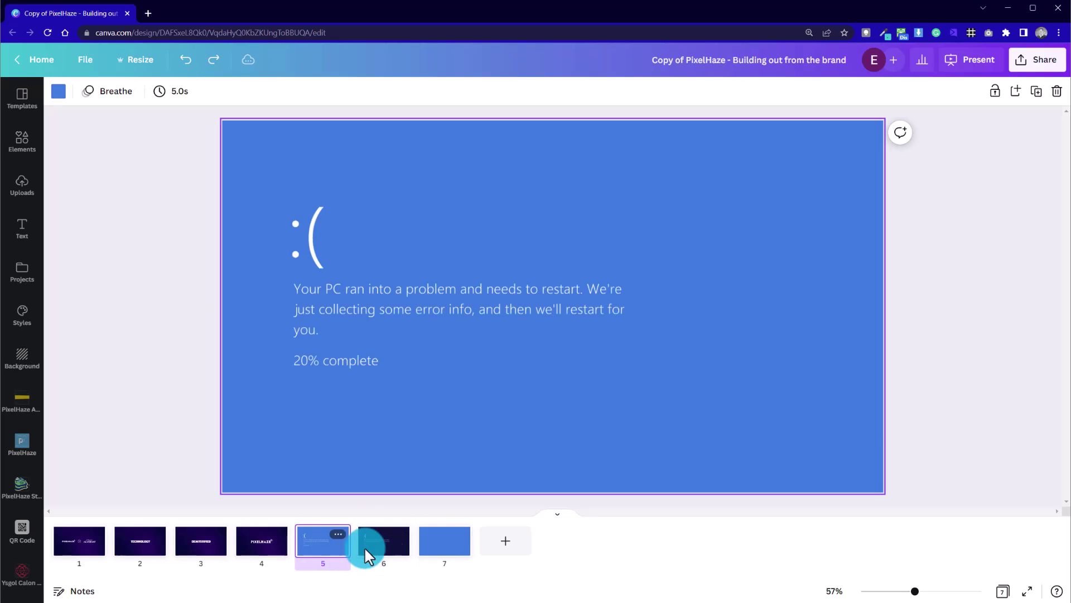
click(394, 558)
click(438, 550)
key(Delete)
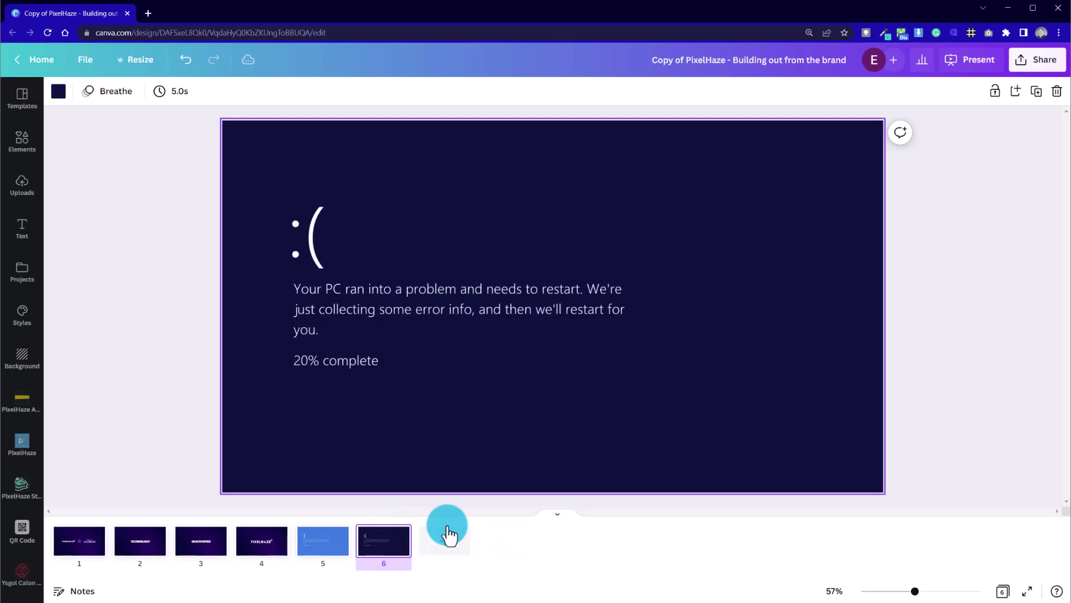
Change page 6's background to bright red from the default colours
click(58, 91)
click(74, 407)
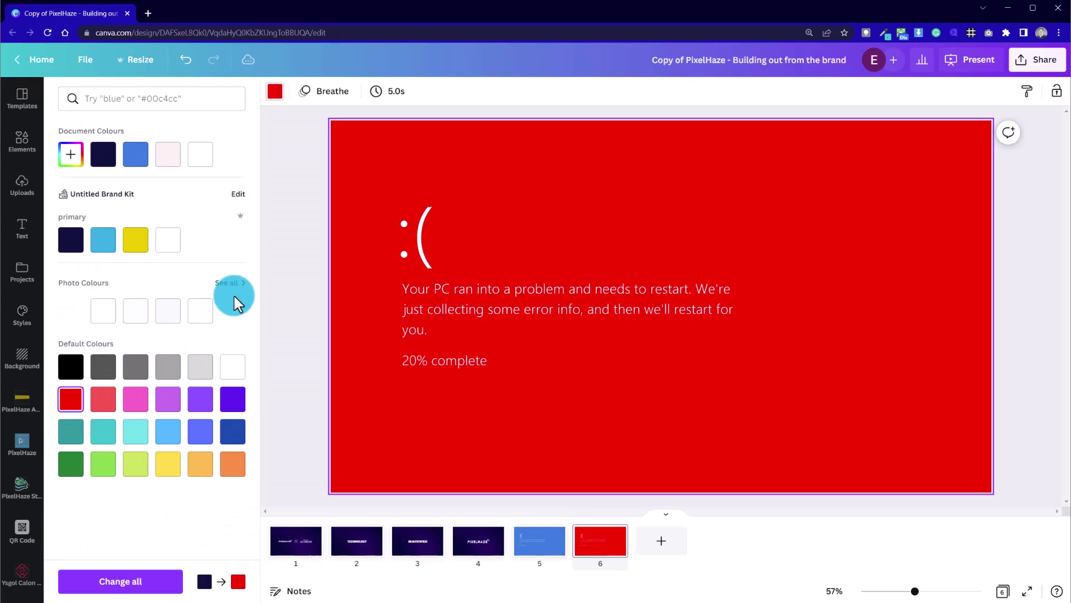
click(280, 235)
click(163, 269)
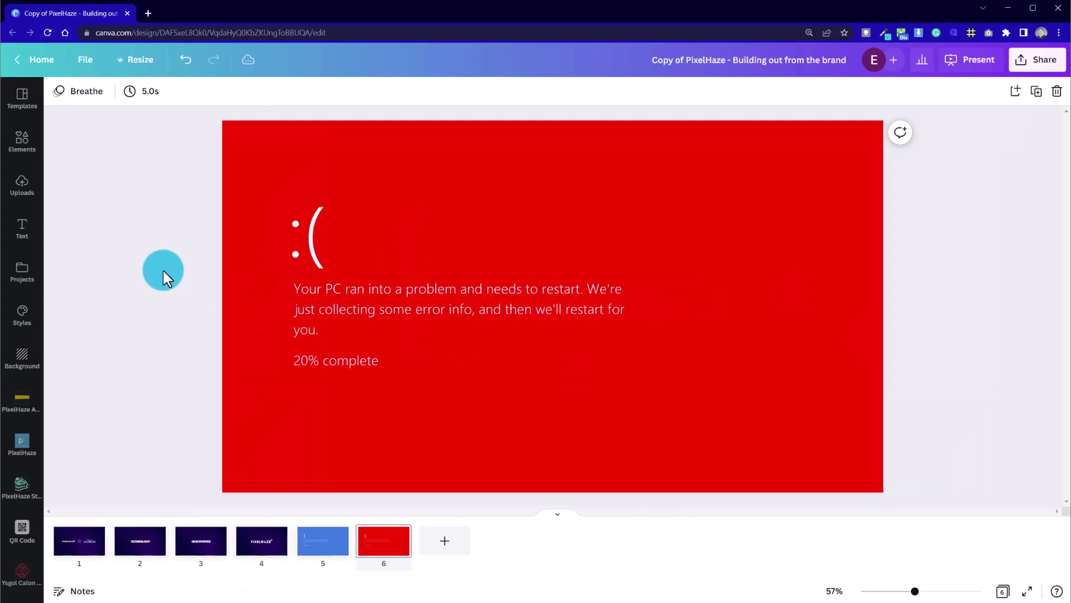
Set the brightness of the error-text image on page 6 to 100
click(242, 253)
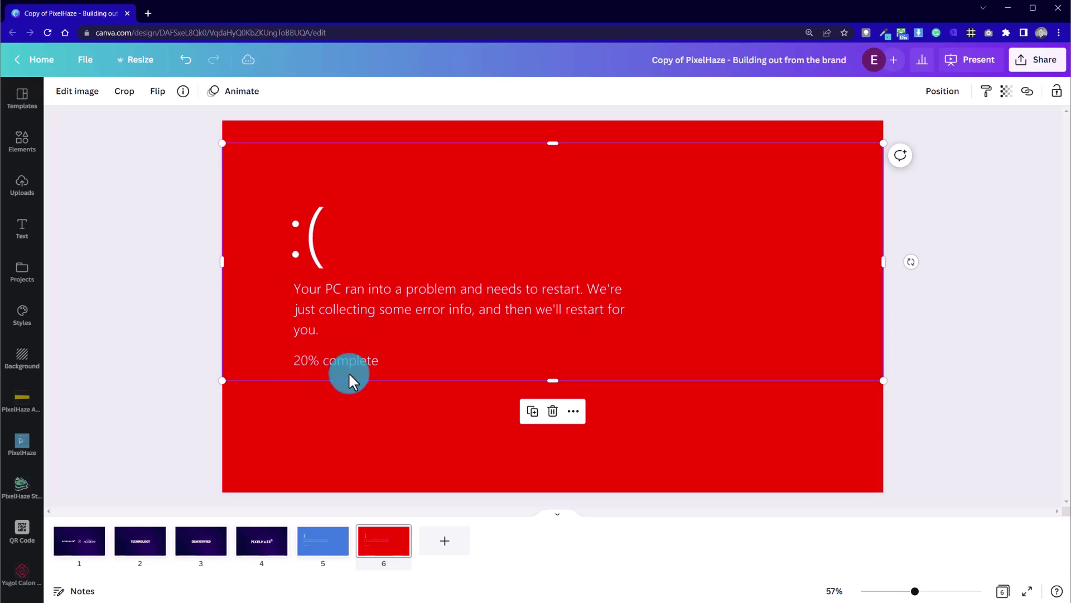
click(77, 94)
drag(151, 361, 390, 364)
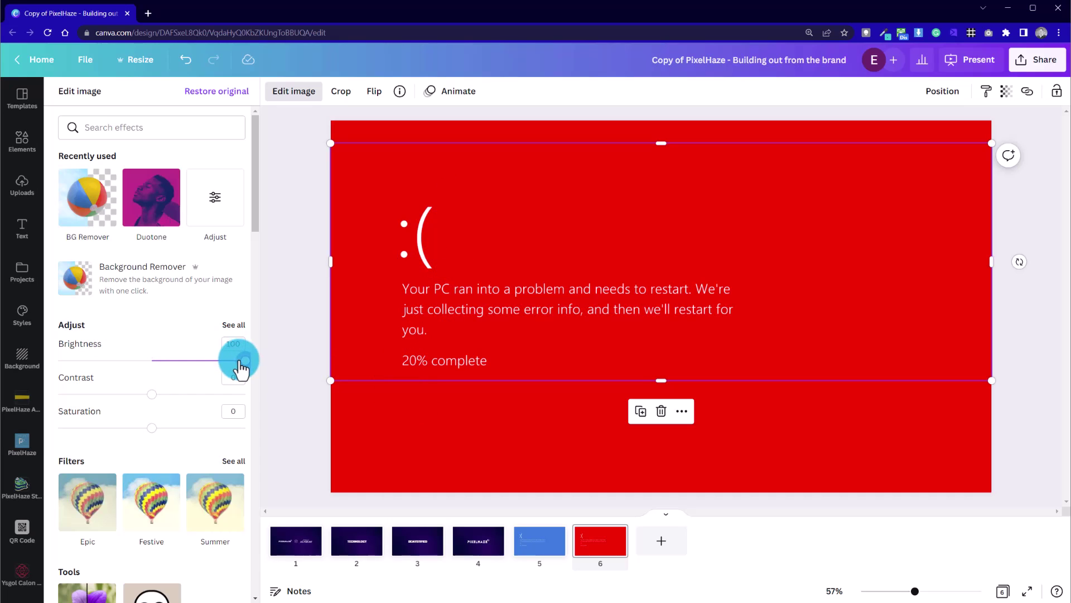
drag(241, 362, 323, 370)
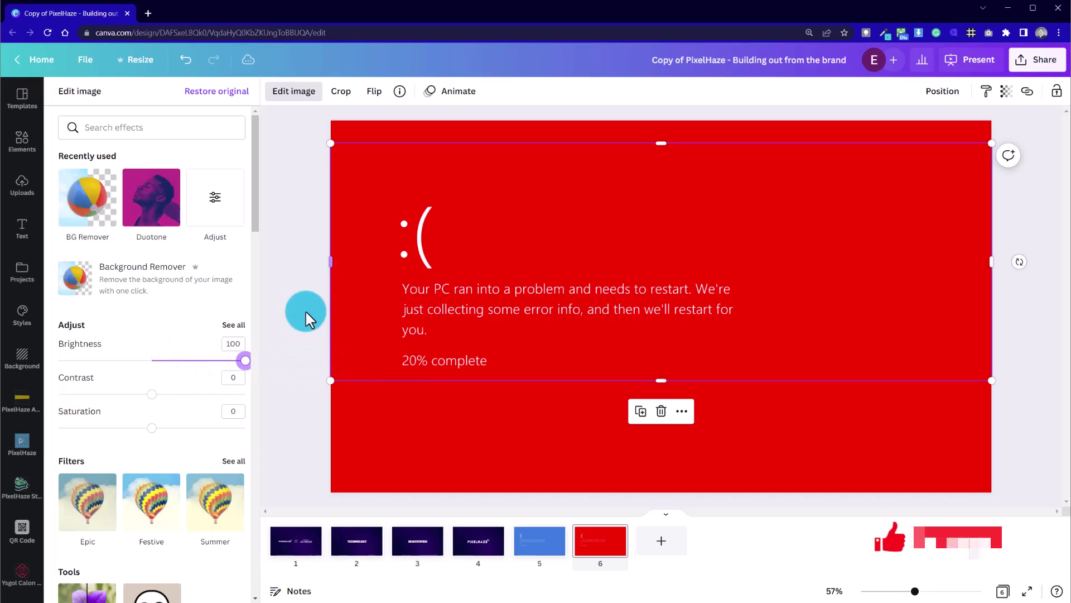
click(287, 276)
Darken page 6's background to a deeper custom red with the colour picker
click(251, 411)
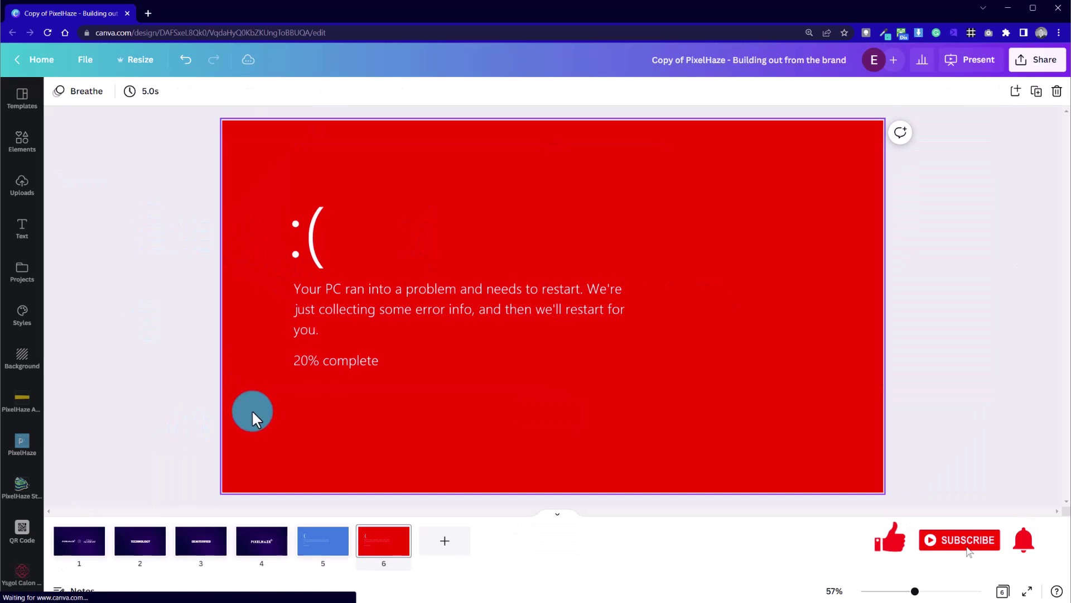
click(59, 91)
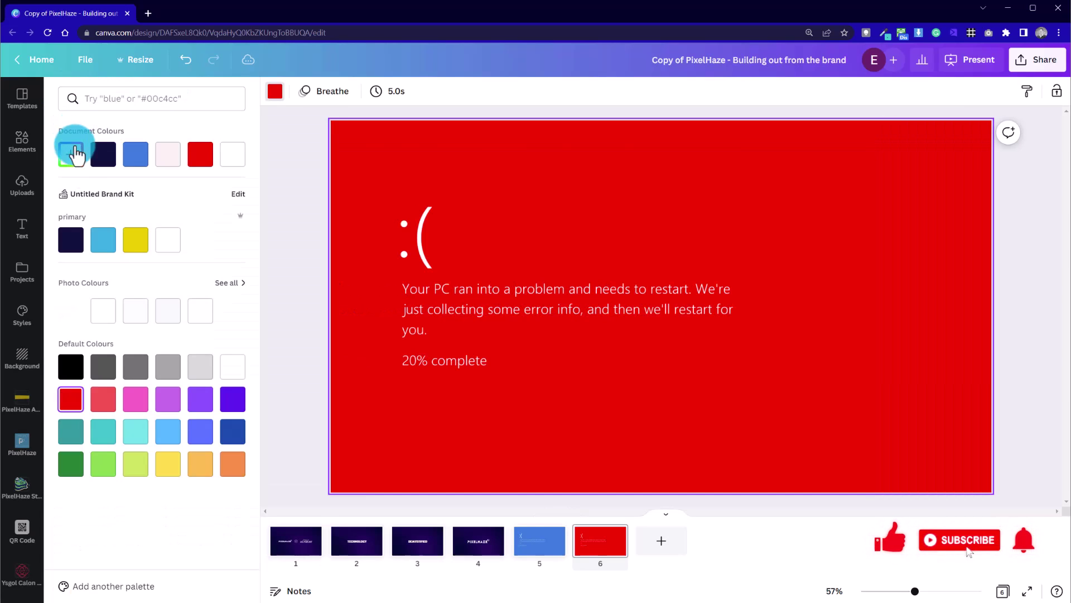
click(70, 154)
click(221, 193)
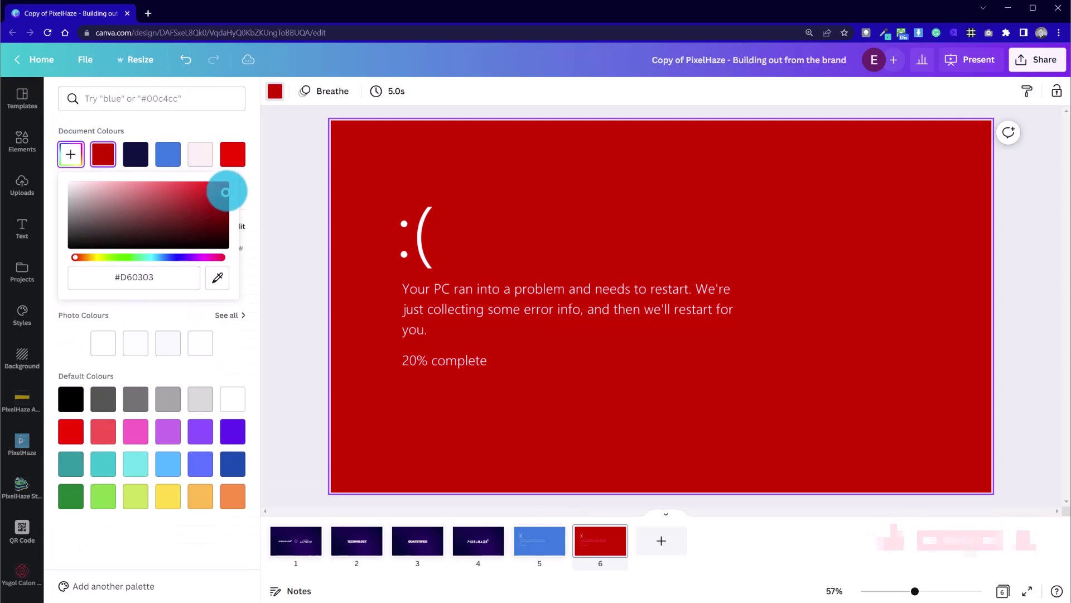
drag(222, 193, 235, 197)
click(323, 165)
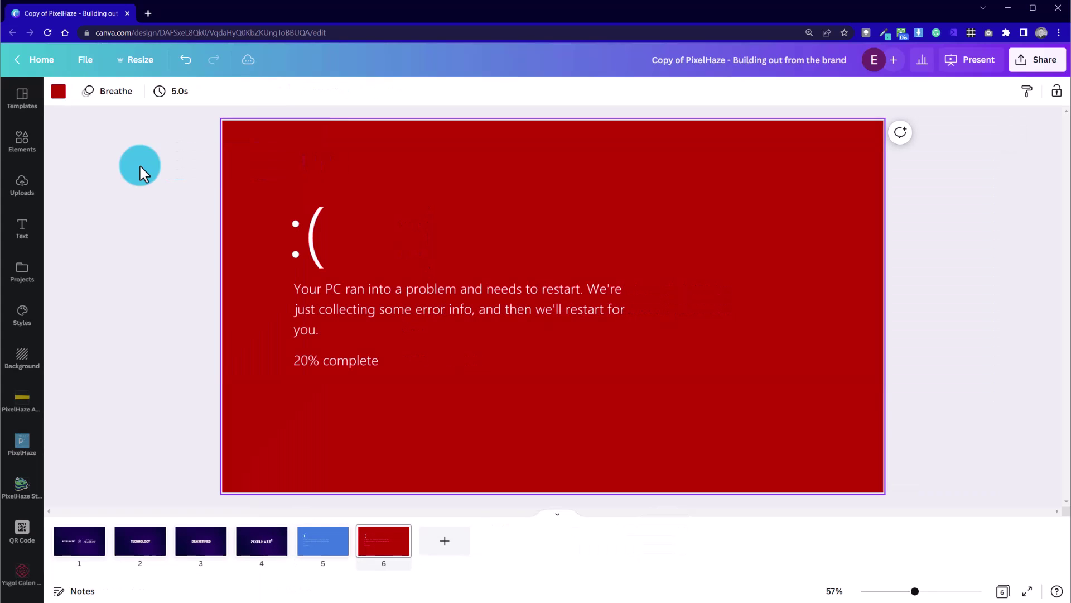
Flip back and forth between the blue page 5 and the red page 6 to compare them
click(330, 549)
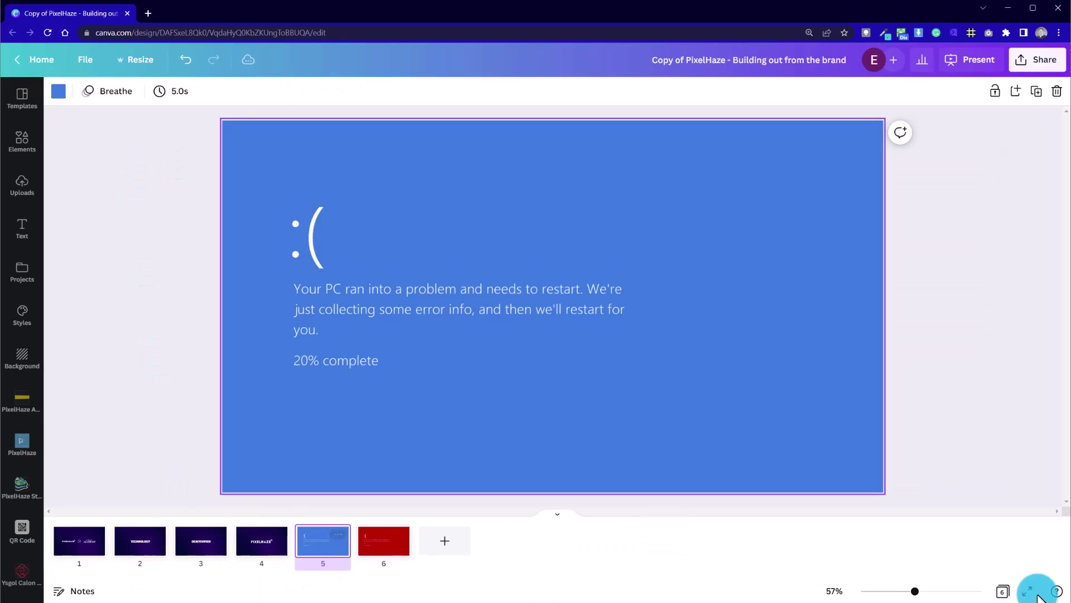
key(Right)
key(Up)
key(Down)
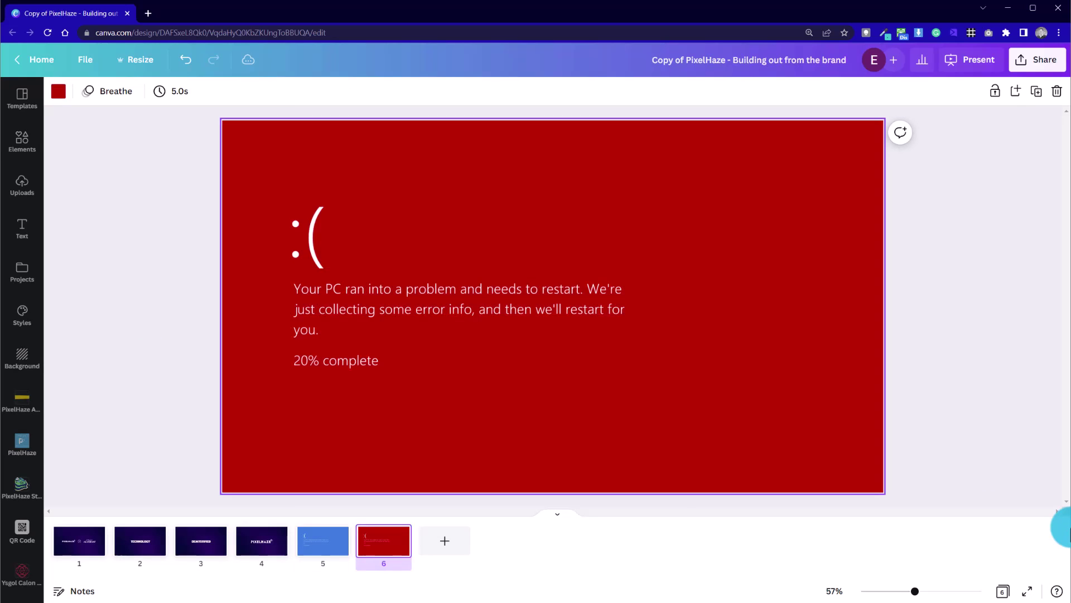
key(Up)
key(Down)
key(Up)
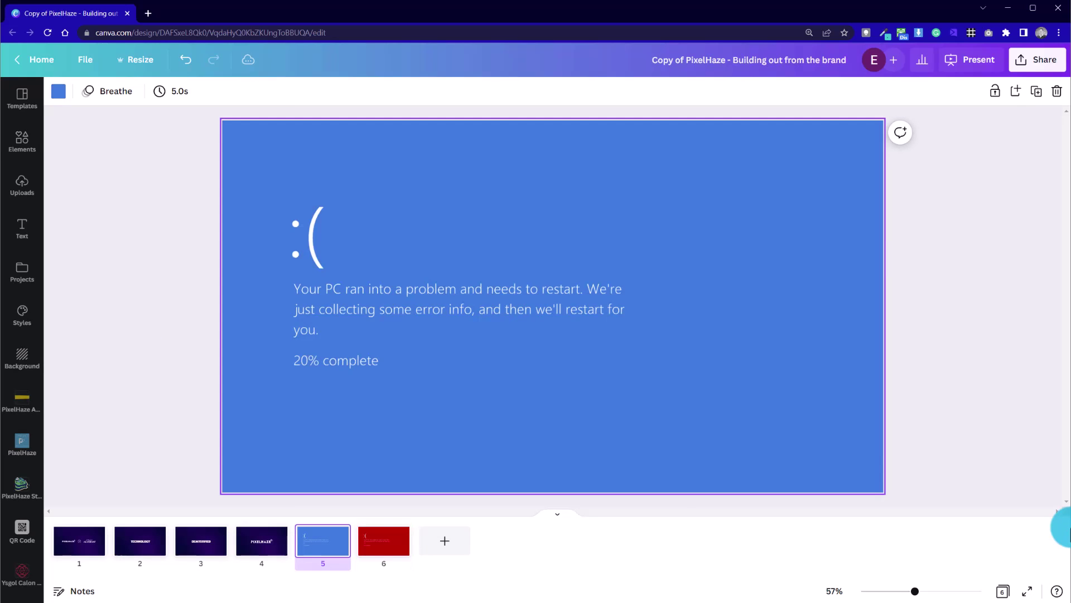
key(Down)
key(Up)
key(Down)
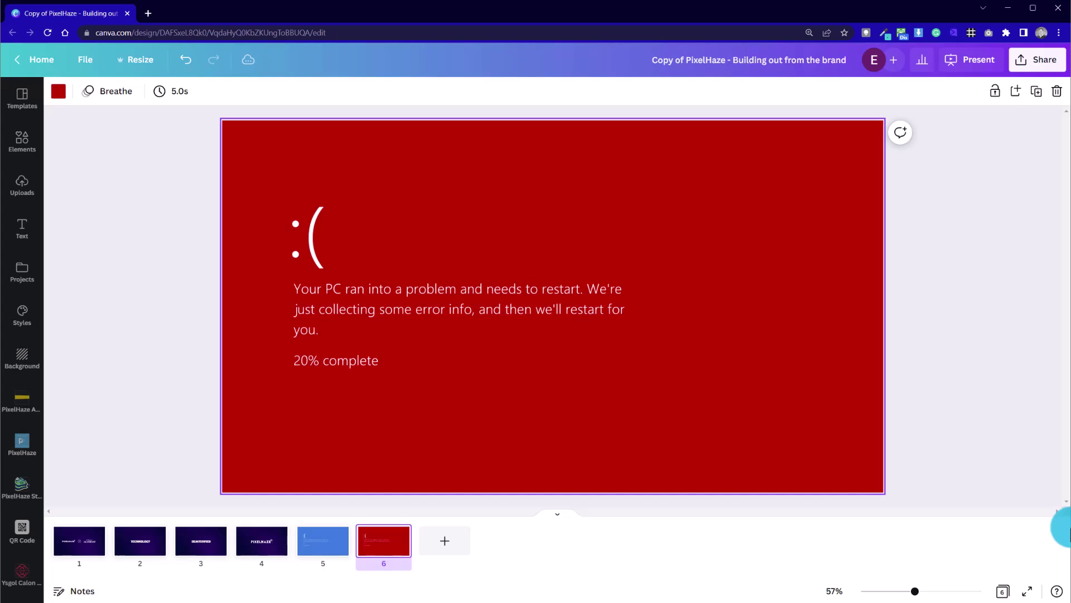
key(Up)
key(Down)
Add a plain straight line to page 6 and shorten it into a small slanted eyebrow beside the sad face's lower dot
click(19, 145)
click(443, 270)
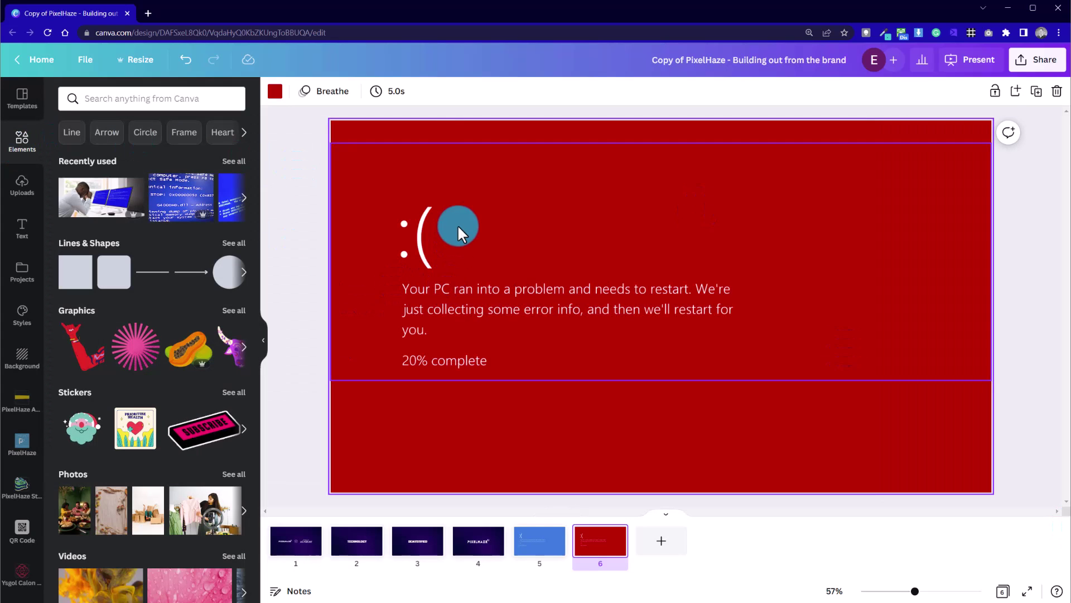
click(153, 272)
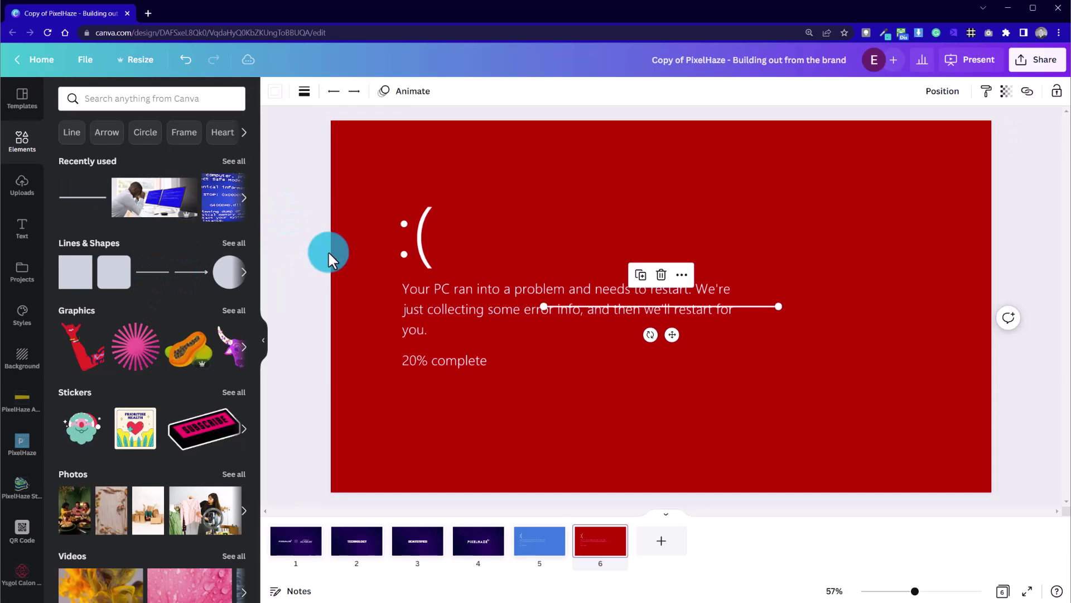
drag(776, 307, 393, 253)
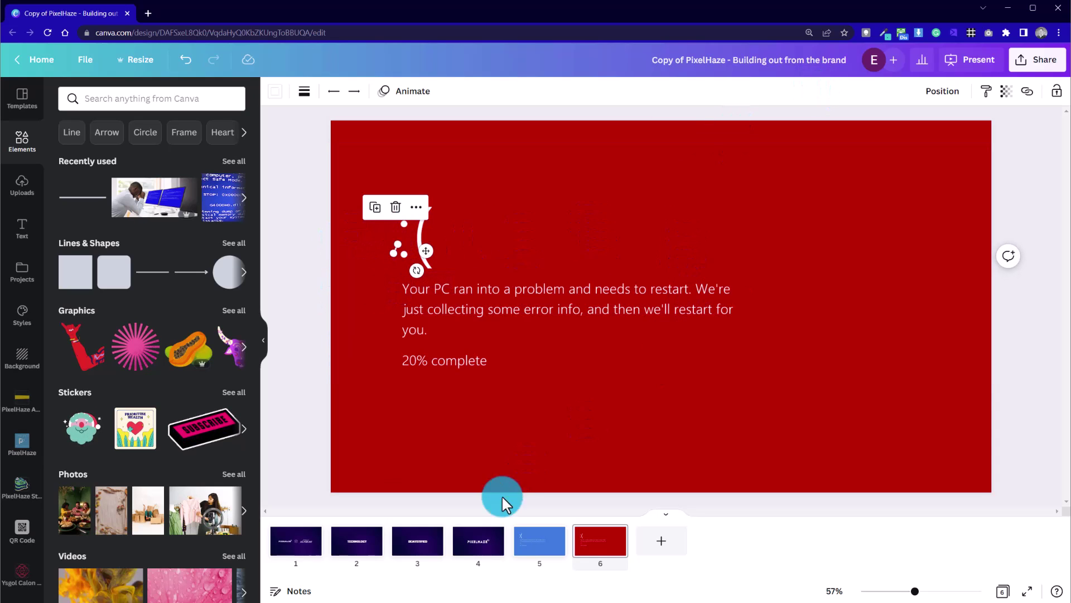
Duplicate the short eyebrow line and position the copy over the edge of the sad face's lower dot
drag(917, 593, 937, 591)
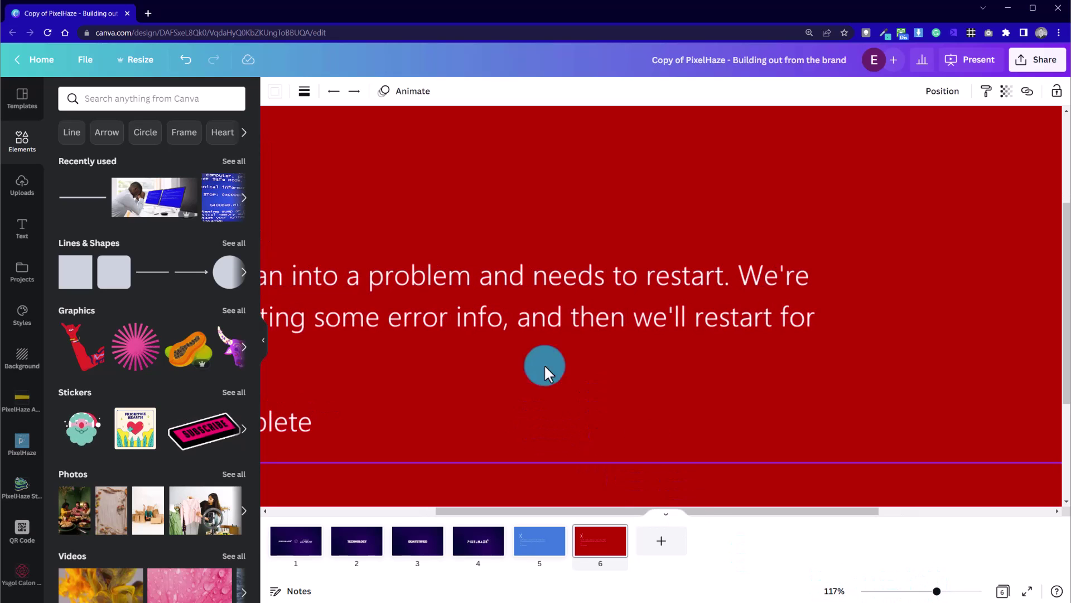
mouse_move(937, 591)
mouse_down()
mouse_move(925, 591)
mouse_move(941, 591)
mouse_up()
click(262, 340)
click(193, 208)
click(77, 192)
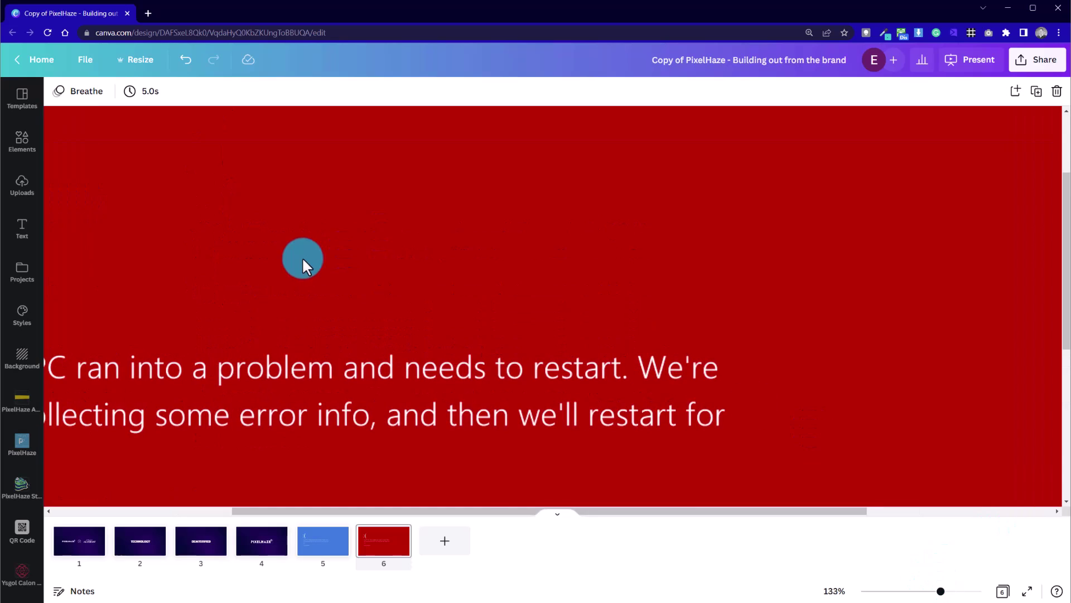
drag(703, 512, 524, 512)
click(229, 279)
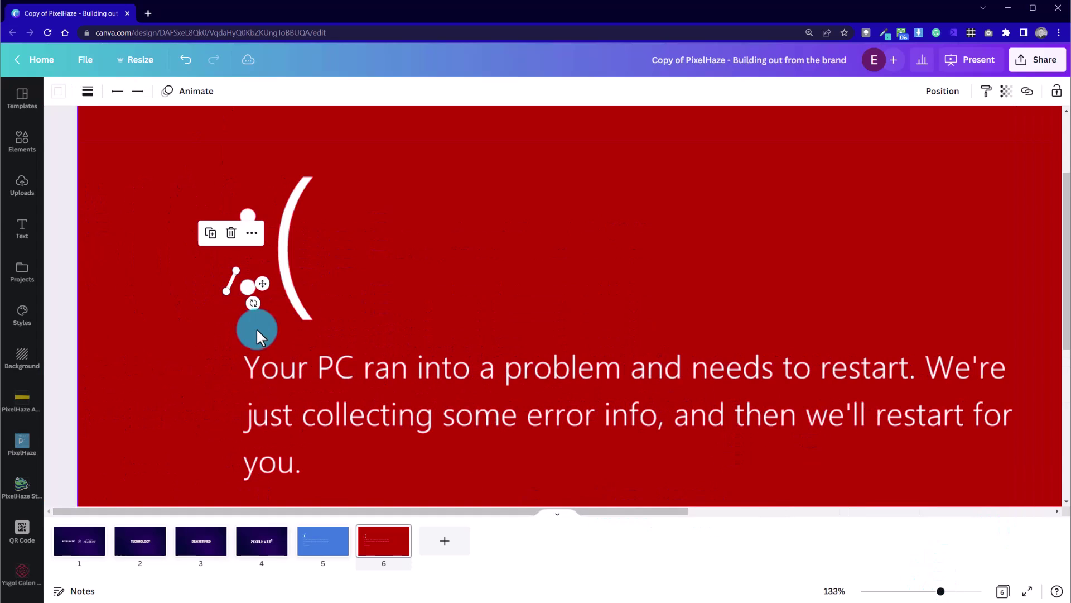
key(ctrl+d)
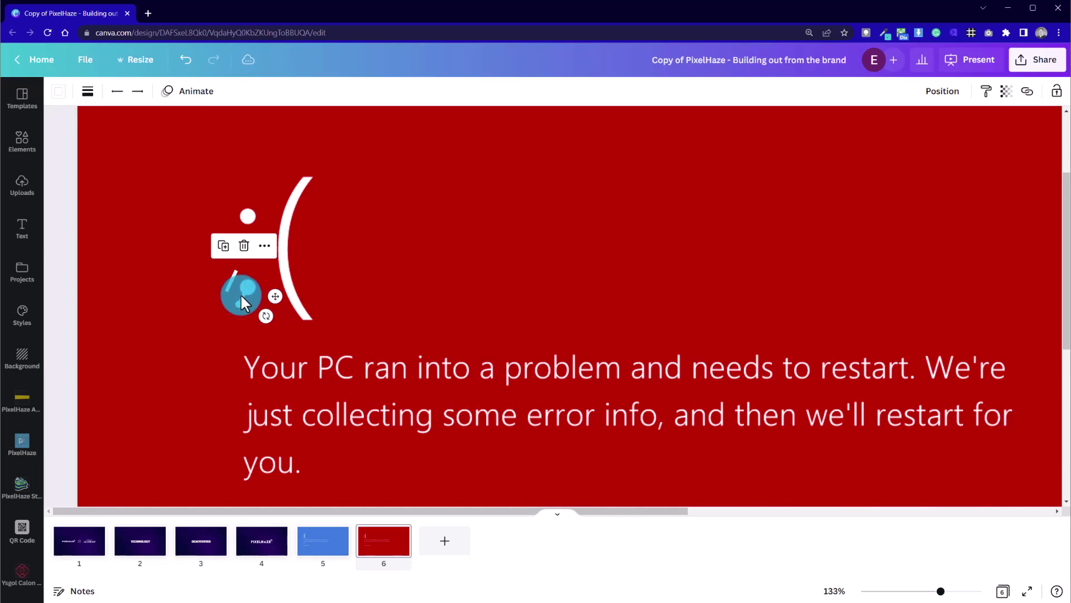
drag(242, 301, 243, 288)
key(Down)
key(Down)
key(Down)
key(Down)
Recolour the duplicated line over the lower dot with the page's dark red so it masks part of the dot
click(60, 91)
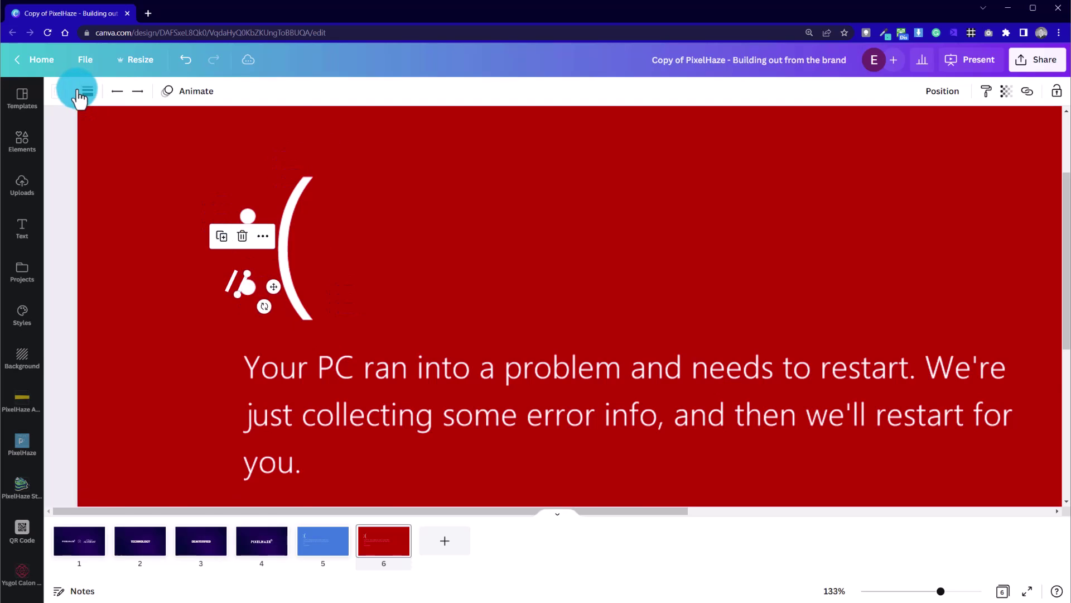
click(304, 91)
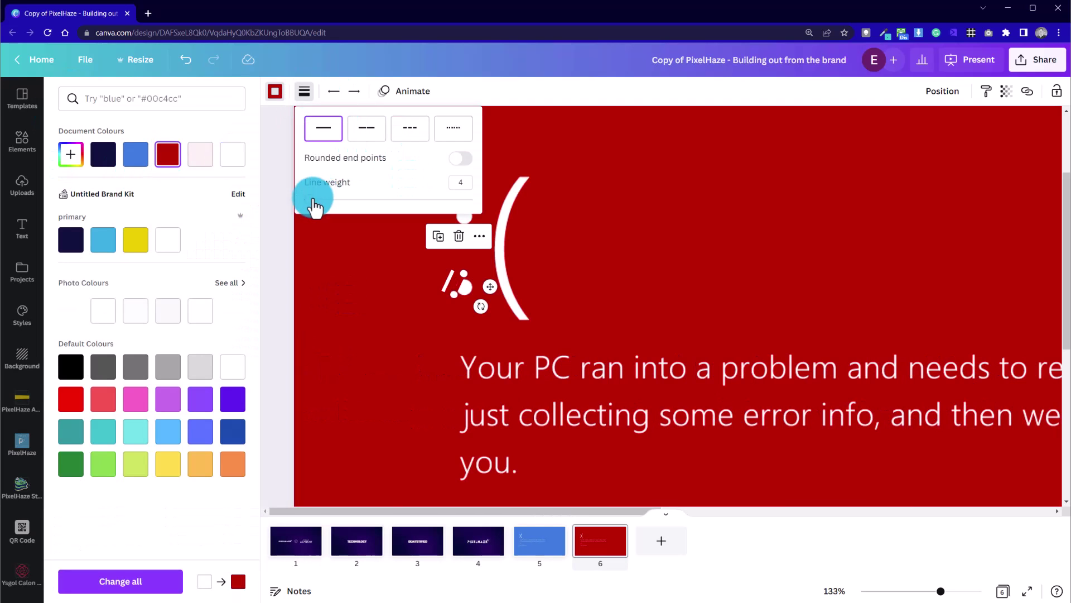
click(289, 241)
Set the white eyebrow line's weight to 10
click(230, 282)
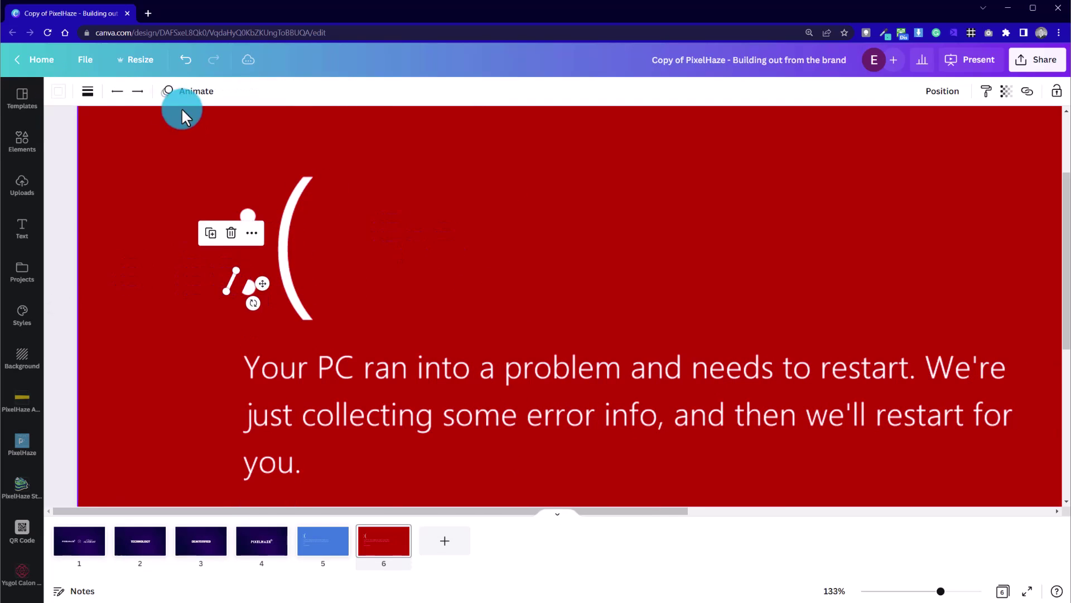
click(87, 91)
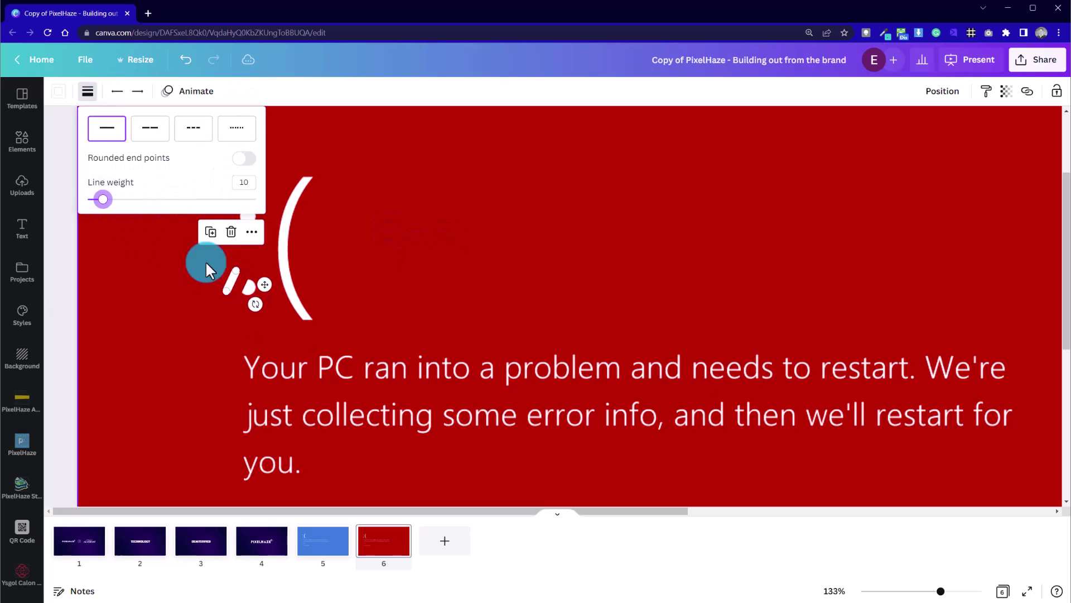
click(51, 282)
click(225, 279)
click(202, 282)
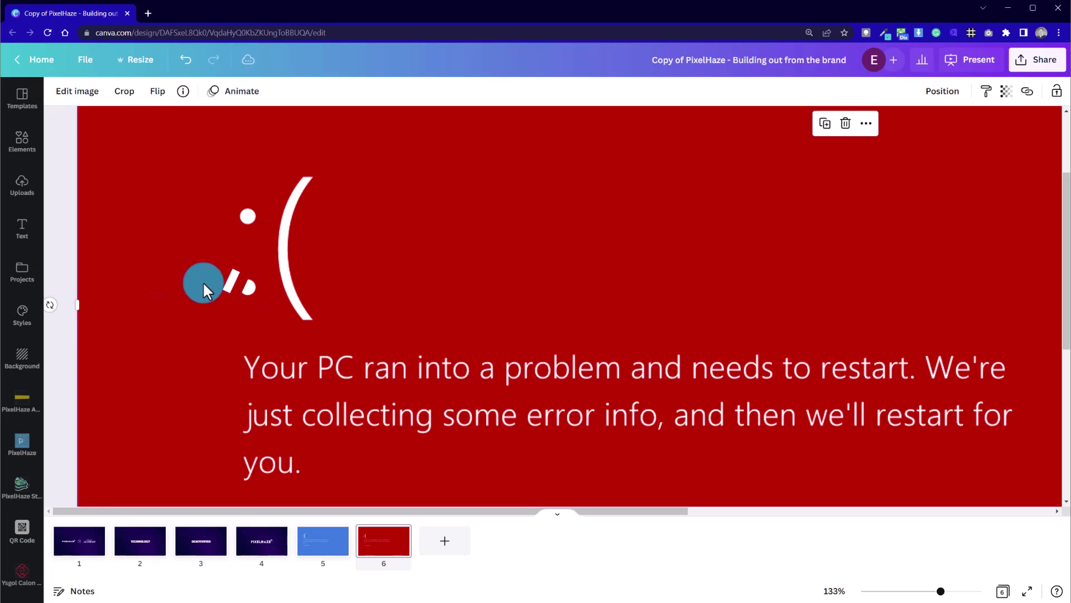
Lengthen and tilt the white eyebrow line beside the lower dot and bring it forward
click(228, 277)
mouse_move(237, 271)
mouse_down()
mouse_move(249, 266)
mouse_move(238, 279)
mouse_up()
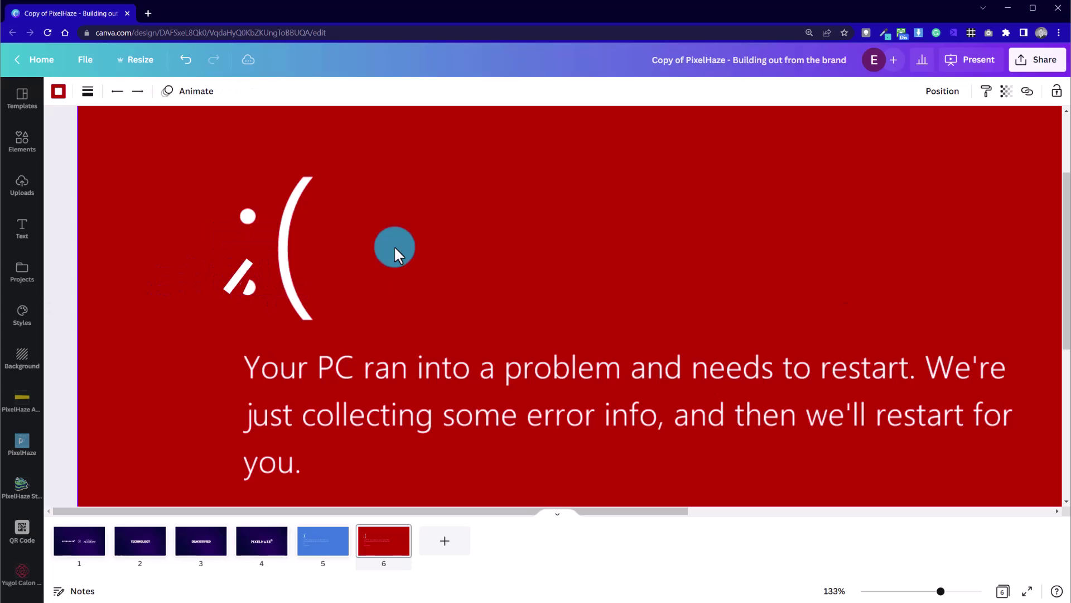
right_click(226, 281)
click(266, 453)
click(126, 324)
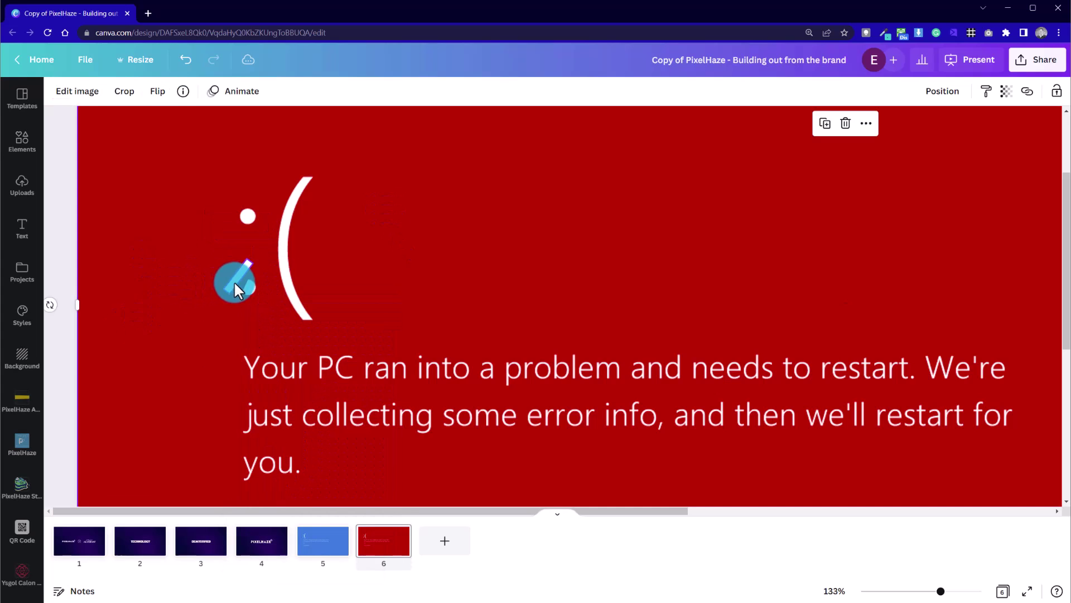
Nudge the white eyebrow line slightly left and down from the lower dot
click(235, 282)
key(Left)
key(Left)
key(Left)
key(Left)
key(Down)
key(Down)
click(389, 293)
Re-angle the dark red masking line across the lower dot to follow the white eyebrow's slant
drag(245, 288, 270, 317)
click(400, 271)
click(257, 292)
click(417, 250)
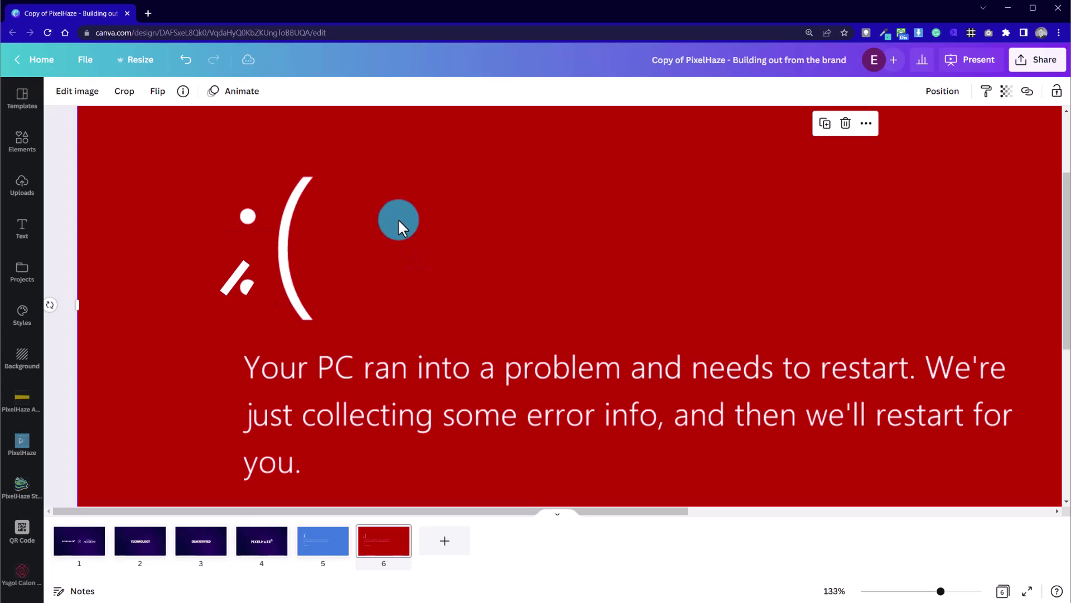
Group the dark red masking line with the white eyebrow line at the lower dot
click(253, 292)
shift+click(227, 278)
right_click(232, 277)
click(310, 508)
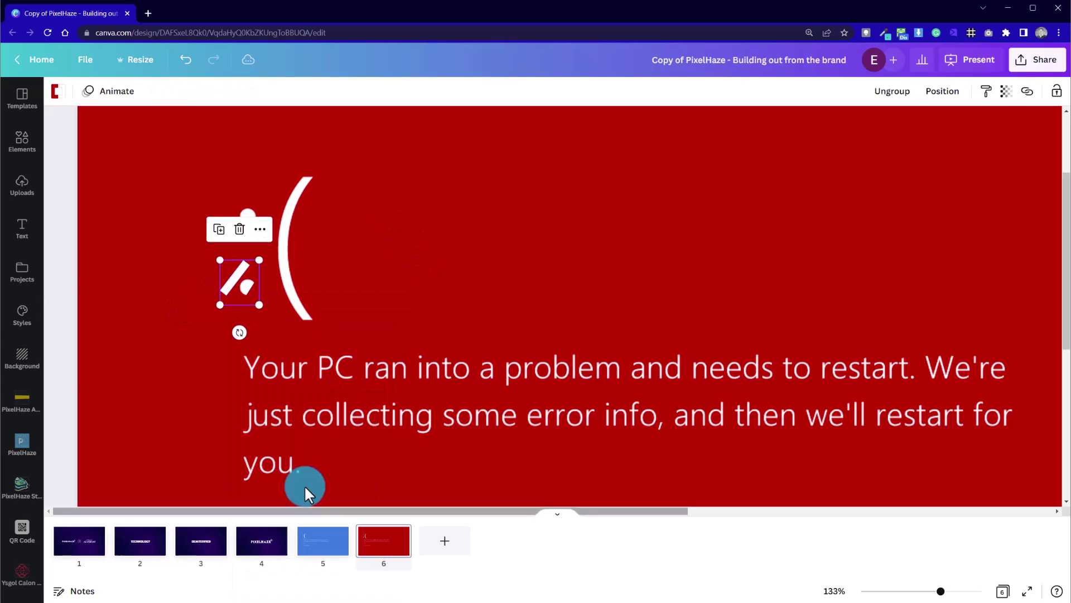
Place a copy of the grouped eyebrow and masking lines over the sad face's upper dot
alt+drag(234, 277, 238, 209)
right_click(244, 215)
click(213, 210)
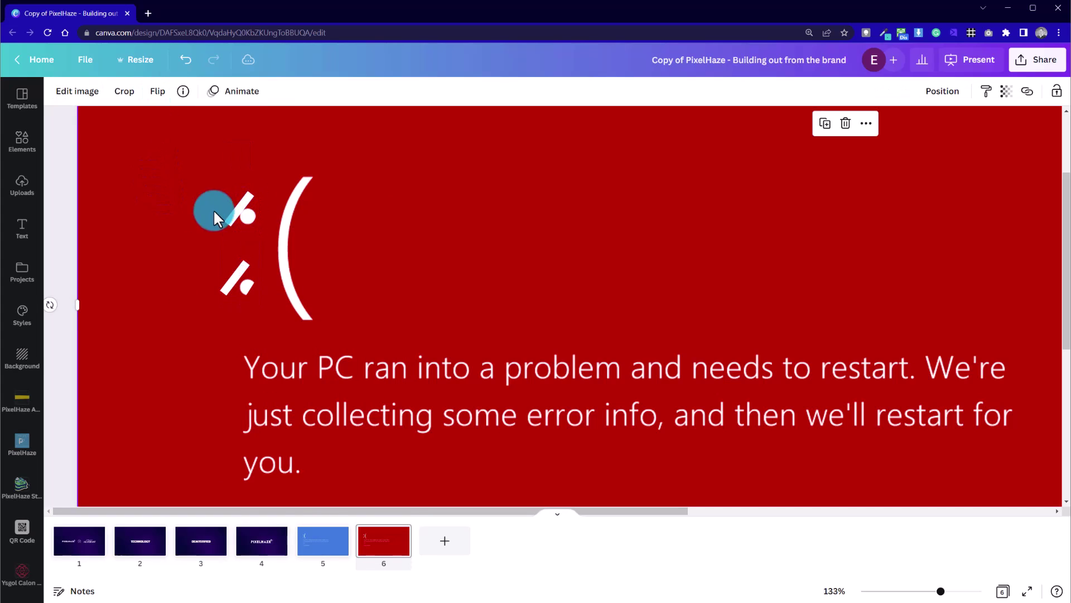
Ungroup the copied eyebrow and masking lines over the sad face's upper dot and select the white line
click(242, 213)
right_click(242, 213)
click(296, 443)
click(238, 209)
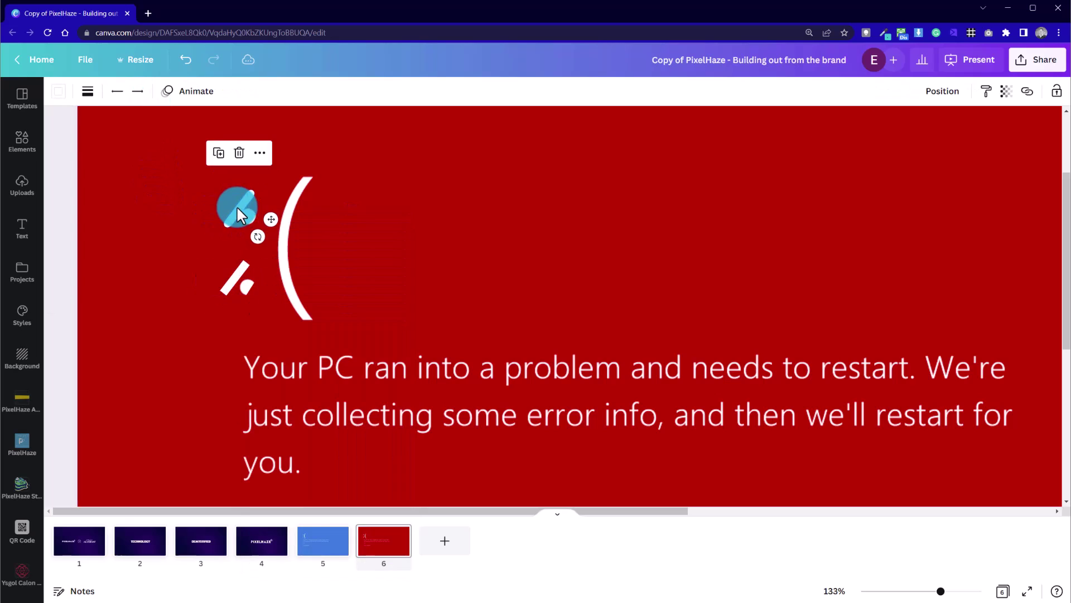
right_click(246, 209)
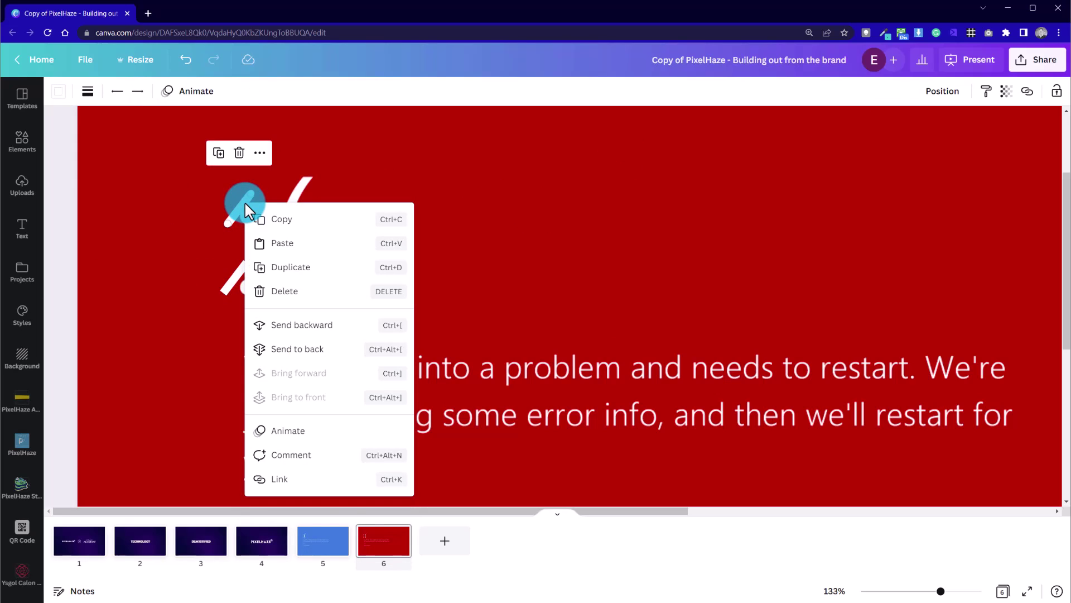
click(235, 218)
click(272, 188)
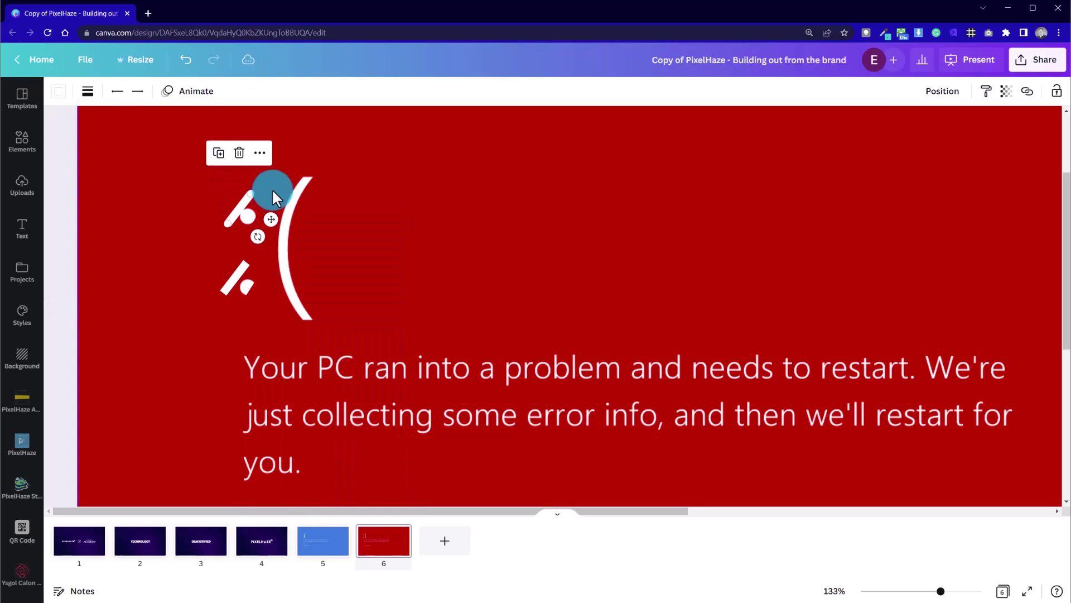
Re-angle the white eyebrow line at the upper dot so it slants the opposite way from the lower one
drag(225, 226, 246, 233)
drag(246, 212, 237, 215)
click(153, 280)
click(237, 224)
mouse_move(243, 254)
mouse_down()
mouse_move(234, 222)
mouse_move(261, 239)
mouse_move(253, 217)
mouse_move(246, 235)
mouse_up()
Align the upper masking line with the mirrored slant and shift the white eyebrow line just left of the upper dot
click(86, 259)
click(234, 215)
click(256, 247)
click(71, 261)
click(236, 227)
drag(238, 216, 232, 225)
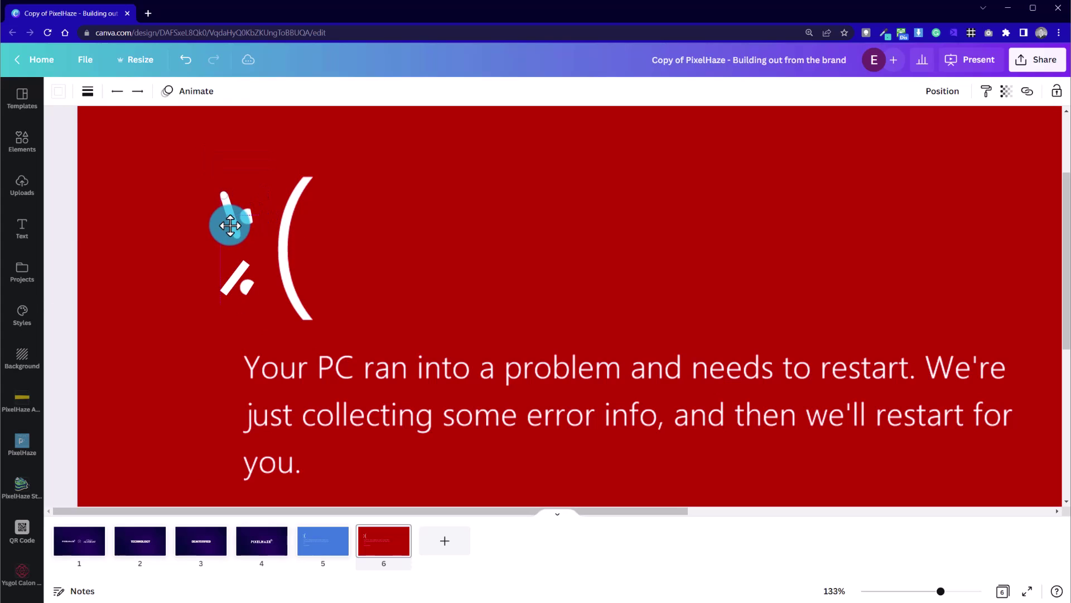
click(203, 249)
click(232, 222)
click(173, 256)
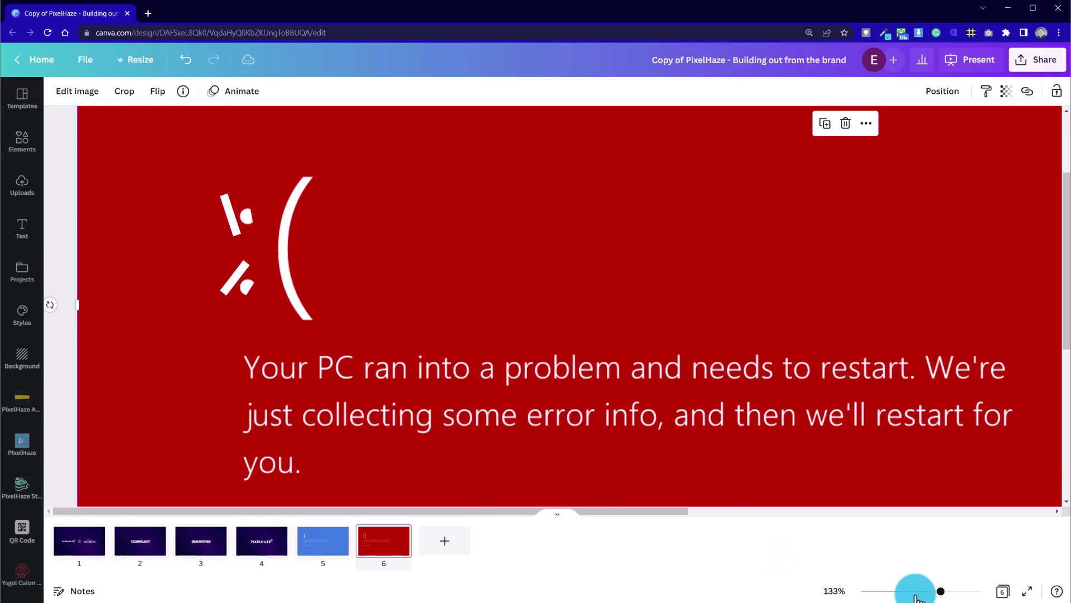
Shorten the upper white eyebrow line slightly at its lower end
mouse_move(939, 590)
mouse_down()
mouse_move(906, 589)
mouse_move(920, 590)
mouse_up()
click(932, 590)
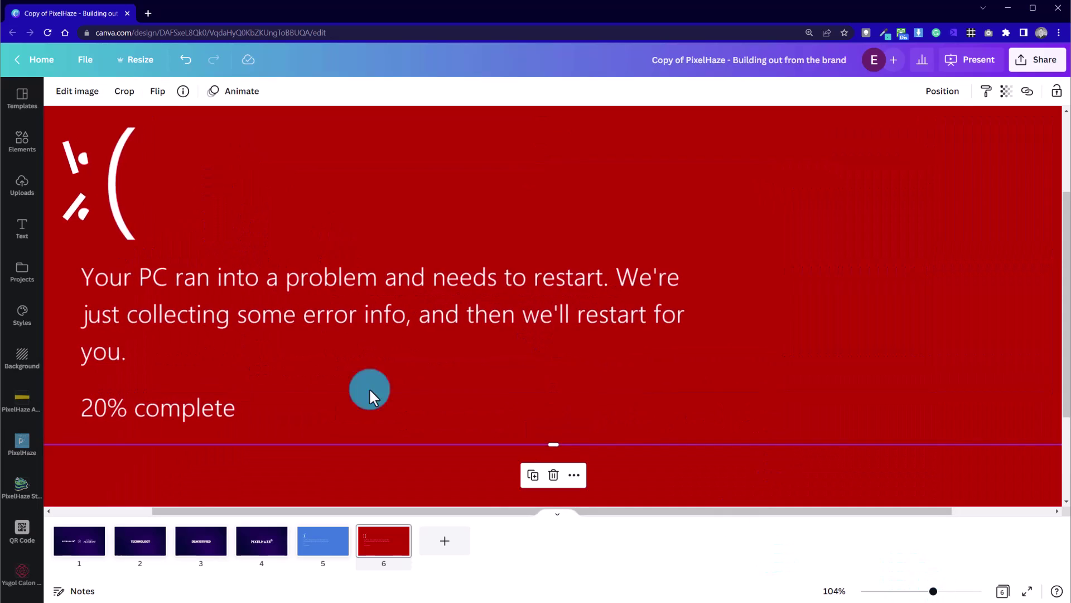
scroll(292, 344, up, 3)
click(71, 297)
drag(75, 306, 74, 302)
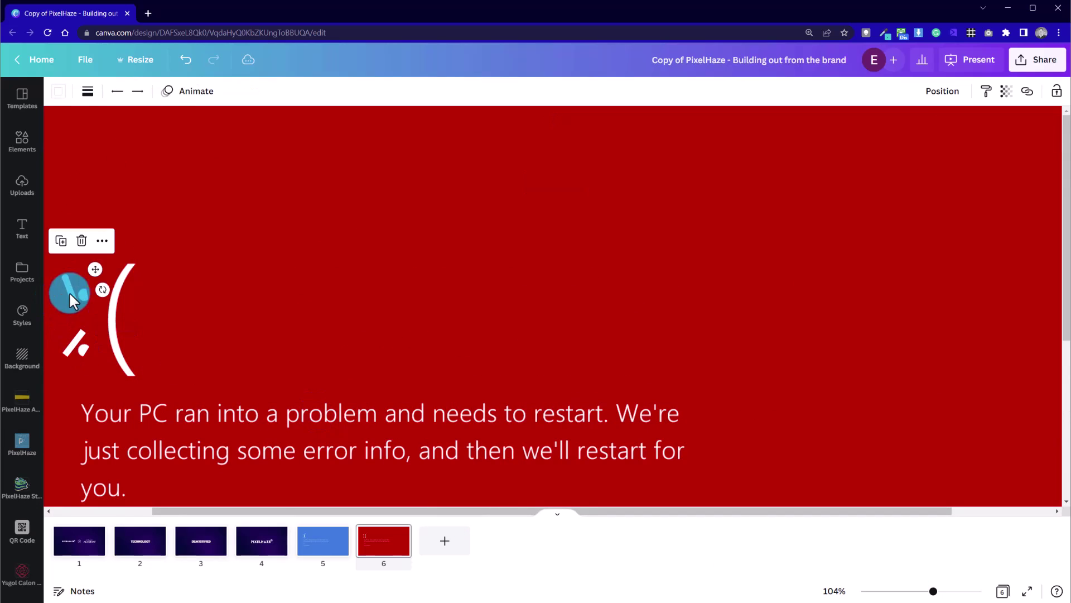
Ungroup the lower eyebrow and shift its white line slightly left and down, away from the lower dot
right_click(68, 340)
click(100, 466)
click(53, 360)
drag(81, 340, 77, 345)
click(223, 342)
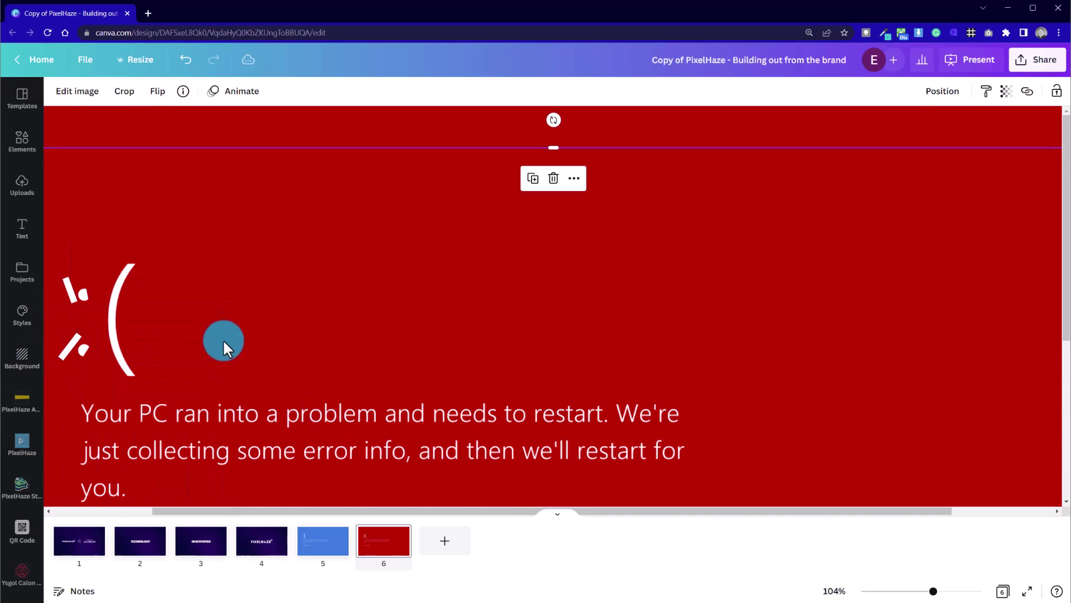
click(58, 358)
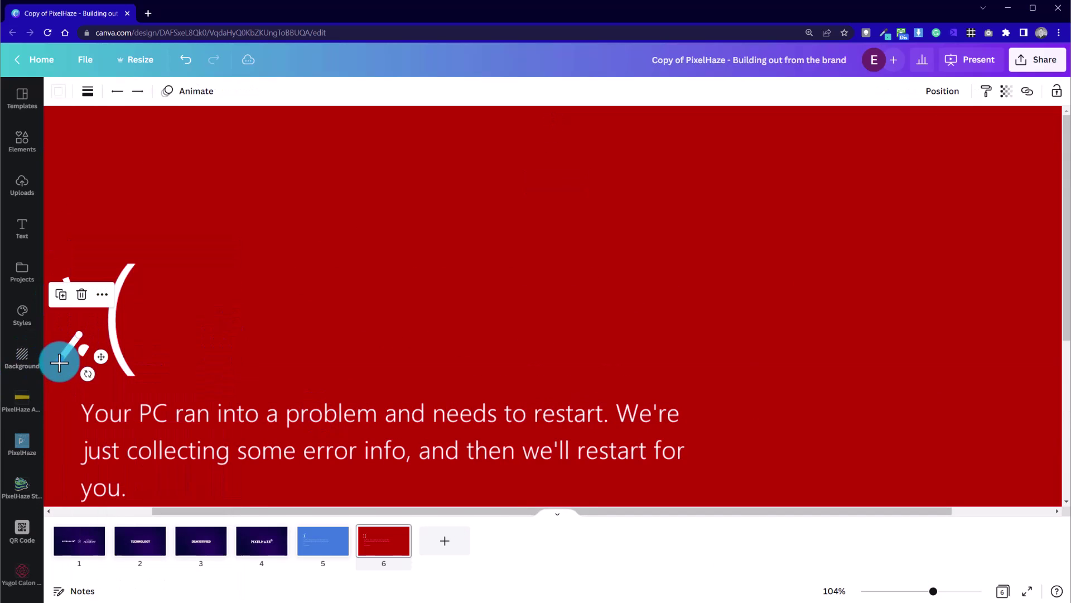
Adjust the dark red masking line at the upper dot and move the upper white eyebrow line slightly left
click(163, 287)
click(92, 304)
drag(92, 304, 93, 301)
click(193, 313)
click(193, 310)
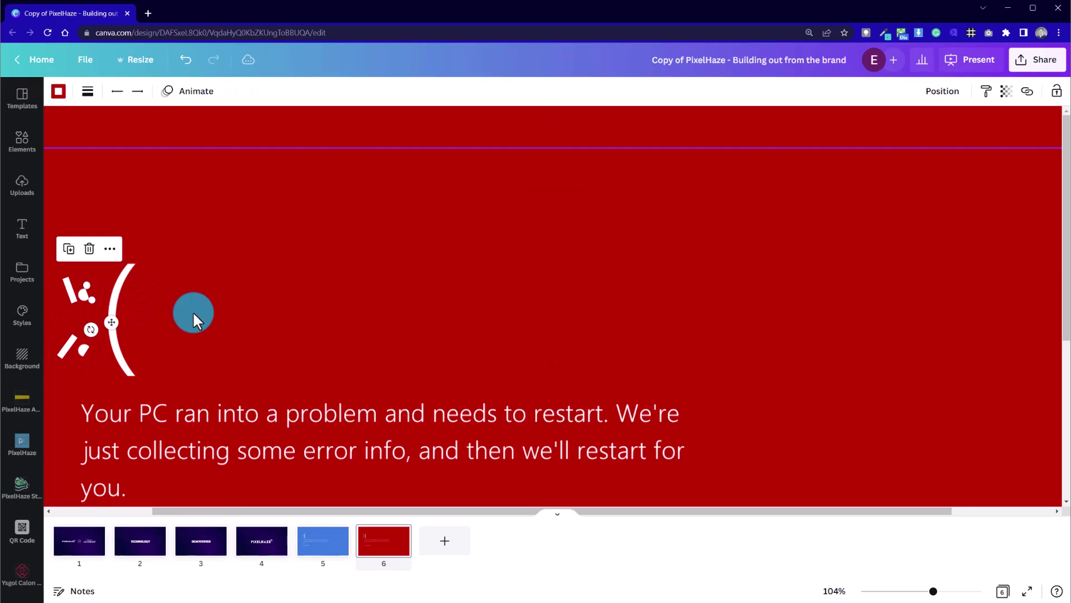
click(162, 306)
click(64, 288)
click(66, 290)
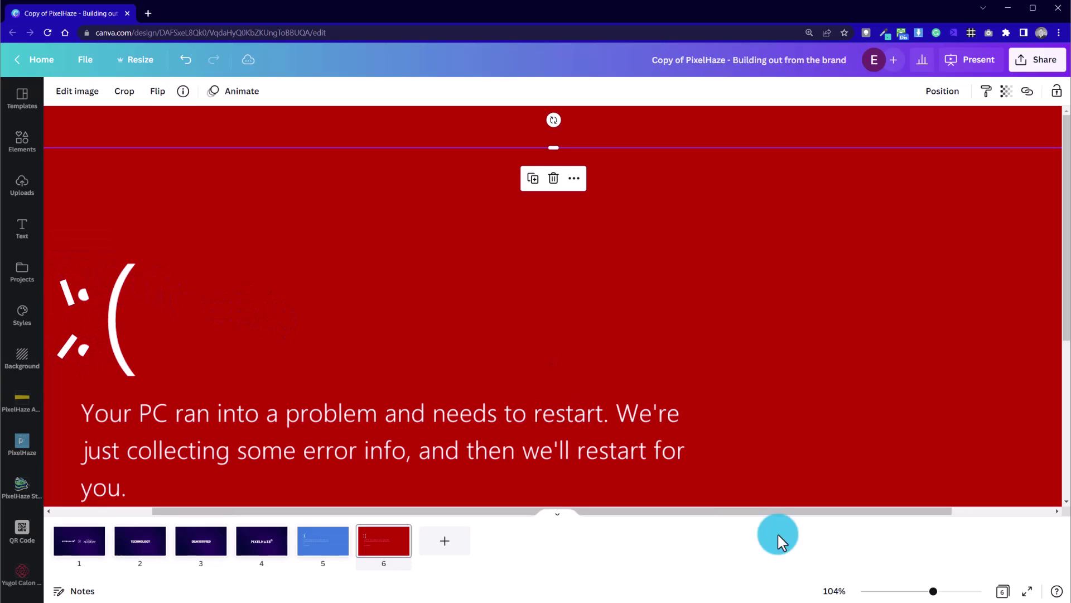
Nudge the upper white eyebrow line slightly right to balance it with the lower eyebrow
drag(933, 591, 916, 591)
click(36, 227)
click(258, 339)
click(280, 244)
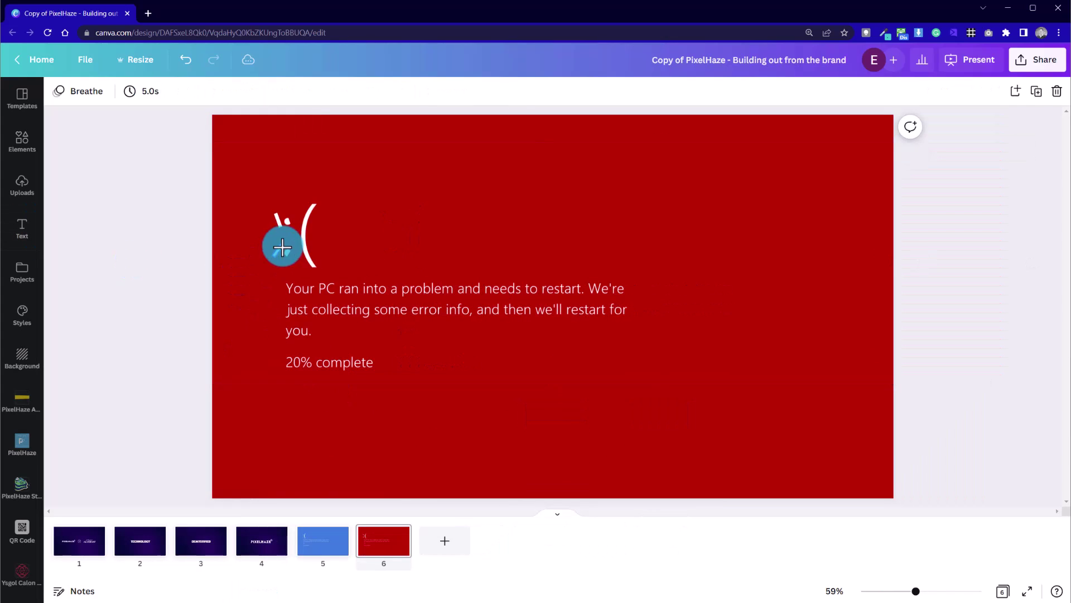
click(190, 241)
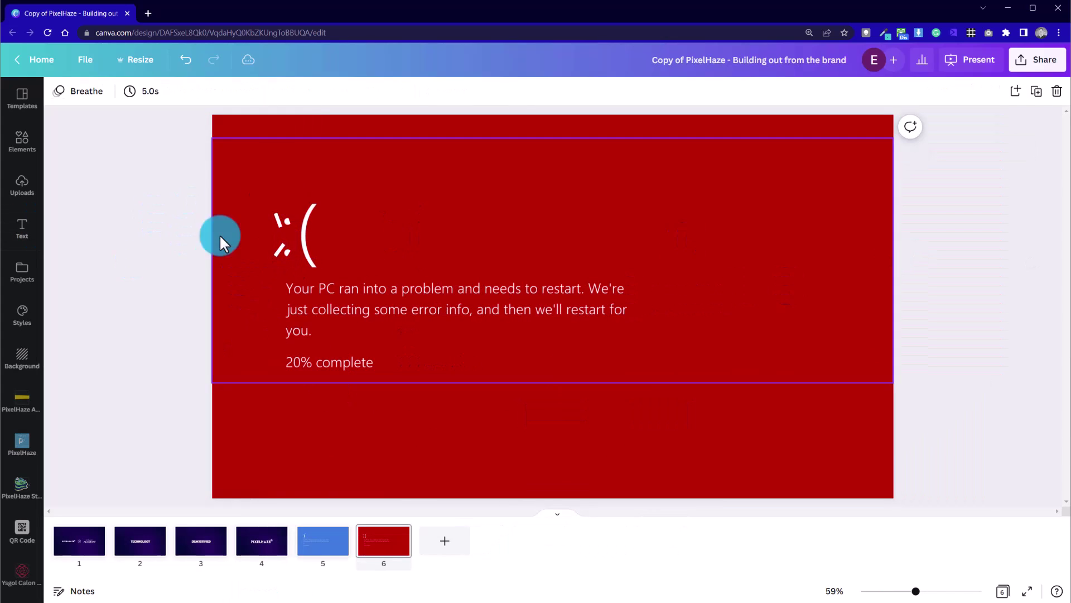
click(278, 220)
key(Right)
click(110, 235)
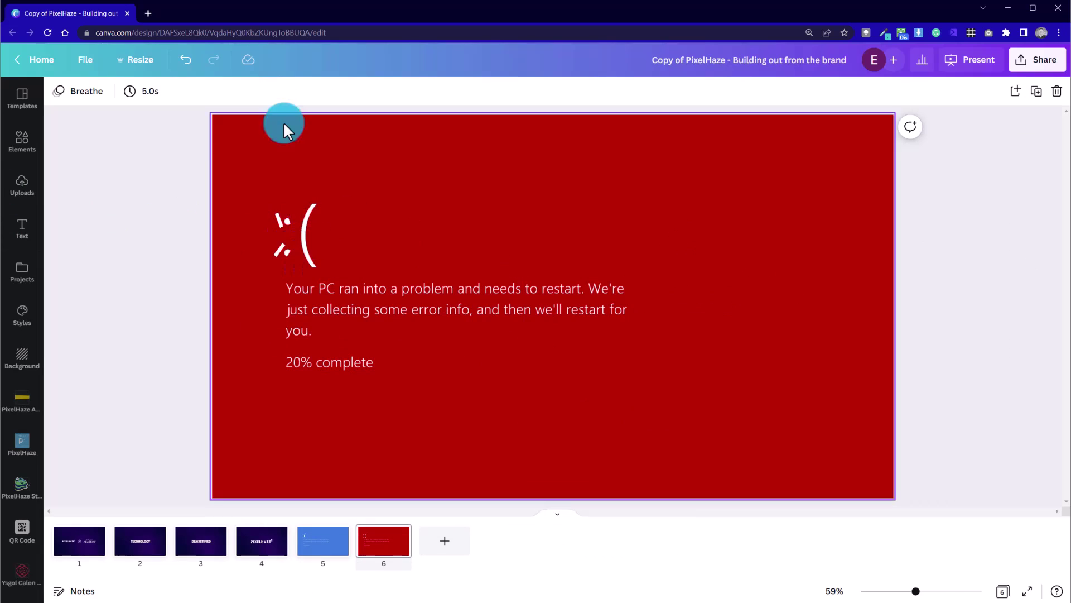
Add a short white line with a weight of 9, slanted beside the sad face's bracket mouth
click(24, 150)
click(83, 197)
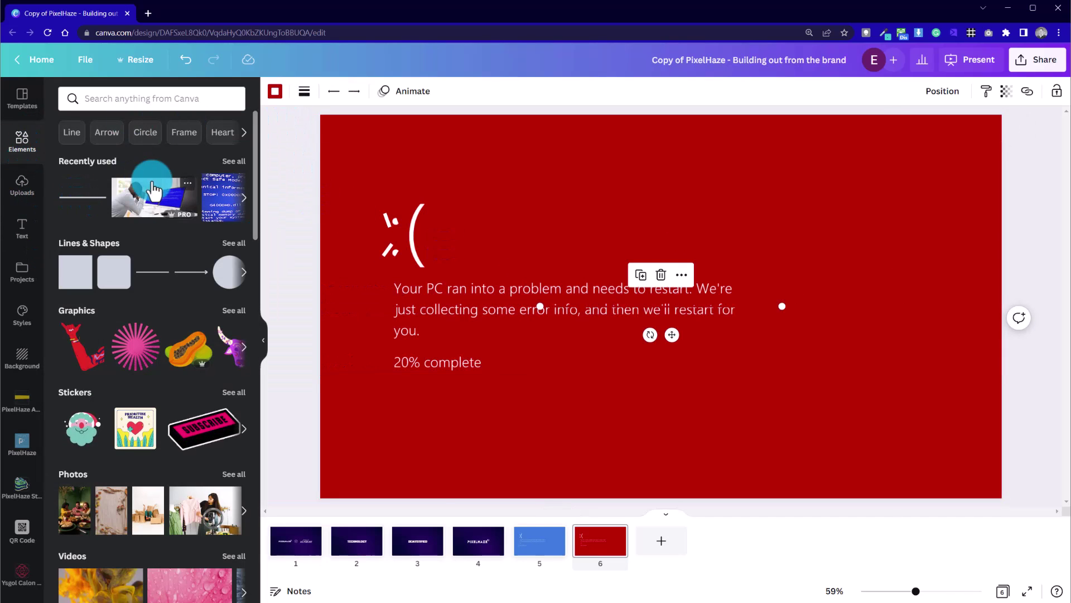
click(274, 91)
click(174, 240)
mouse_move(781, 305)
mouse_down()
mouse_move(517, 256)
mouse_move(540, 260)
mouse_move(420, 219)
mouse_move(421, 269)
mouse_move(410, 235)
mouse_up()
click(304, 90)
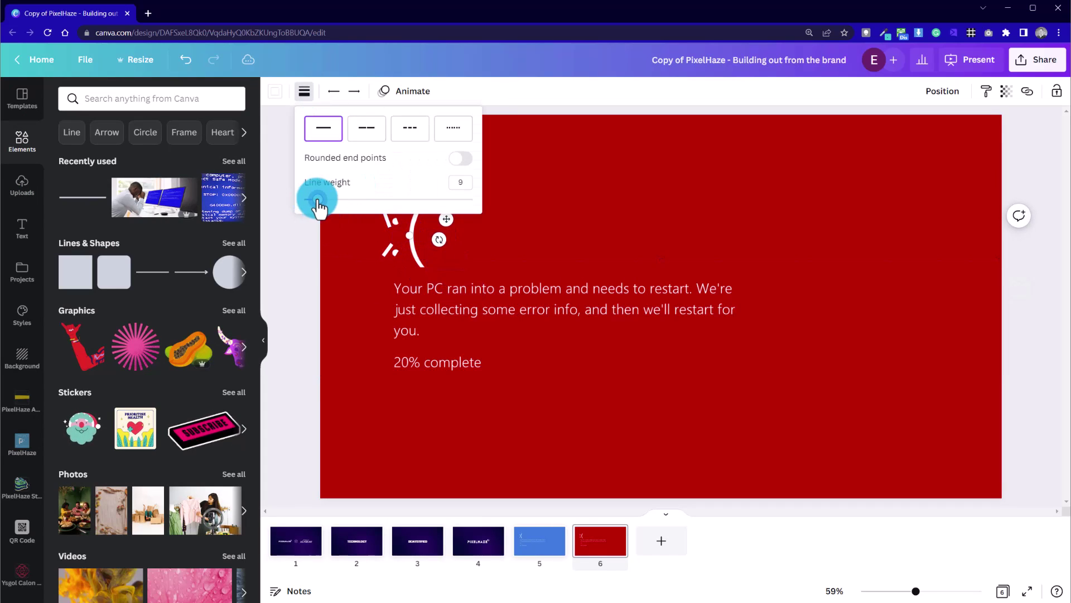
click(324, 259)
click(291, 249)
Place a square shape about 260 by 197 over the bracket mouth and send it backward behind the white line
click(84, 264)
drag(65, 263, 504, 231)
drag(583, 306, 496, 274)
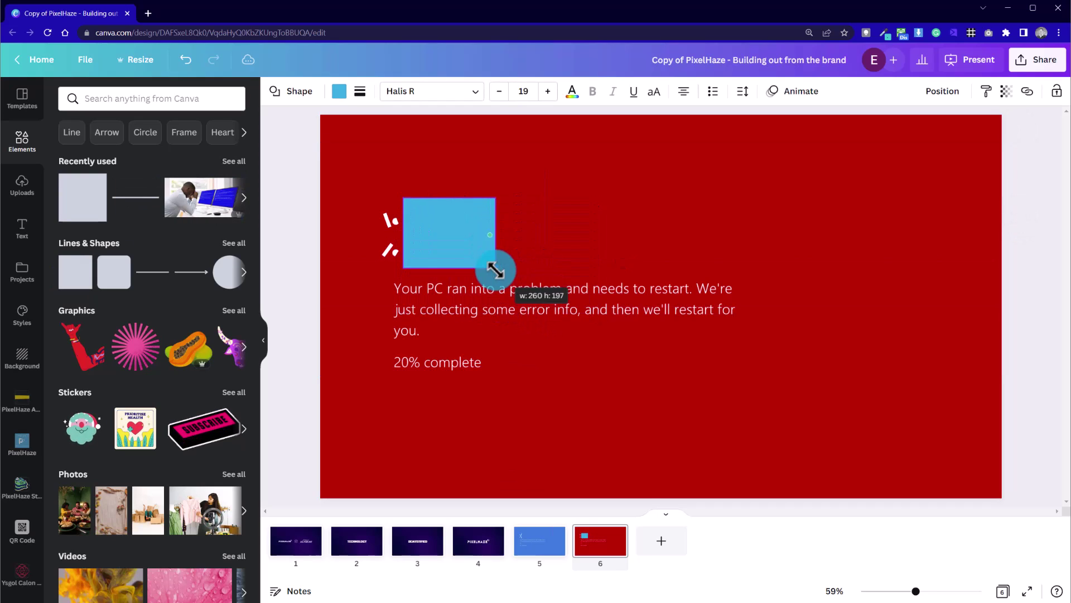
right_click(480, 253)
click(550, 410)
click(323, 253)
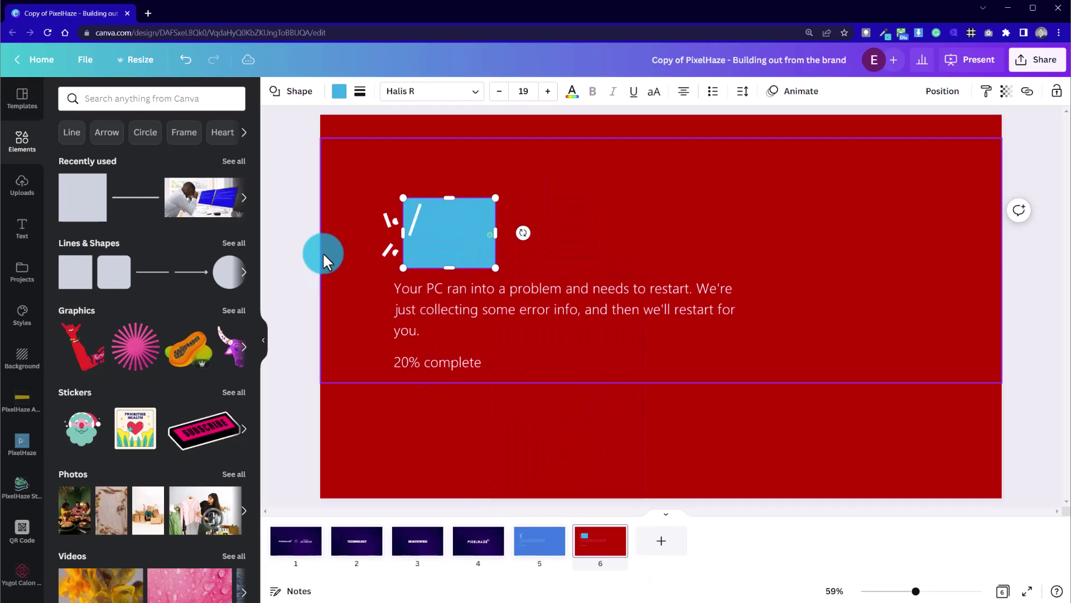
Try an angled mouth from two mirrored white lines, and replace it with a single upright line
click(418, 225)
click(626, 256)
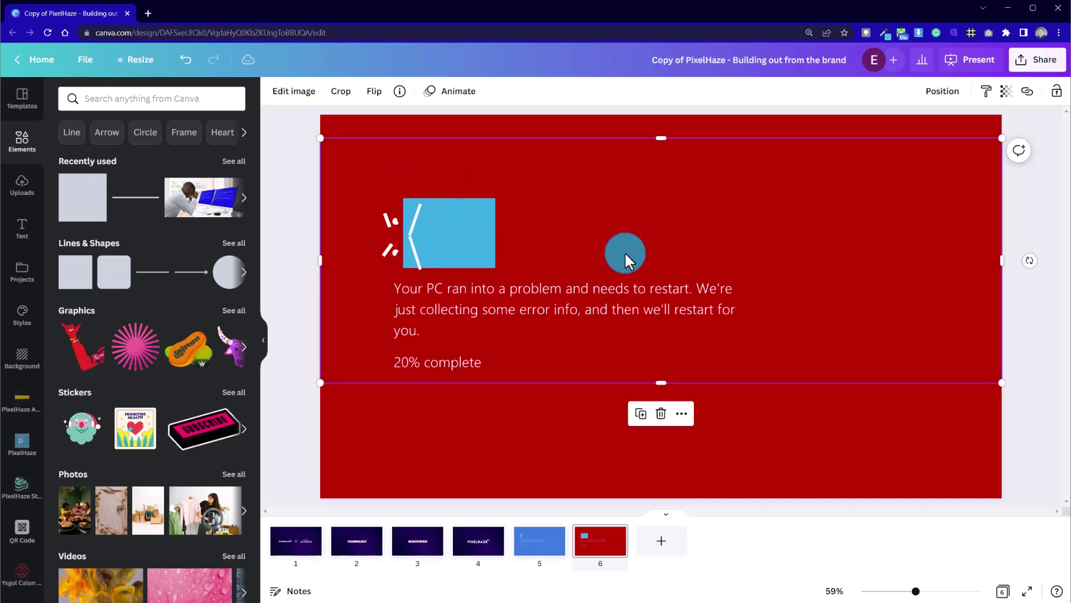
click(414, 248)
click(528, 238)
click(407, 224)
click(415, 246)
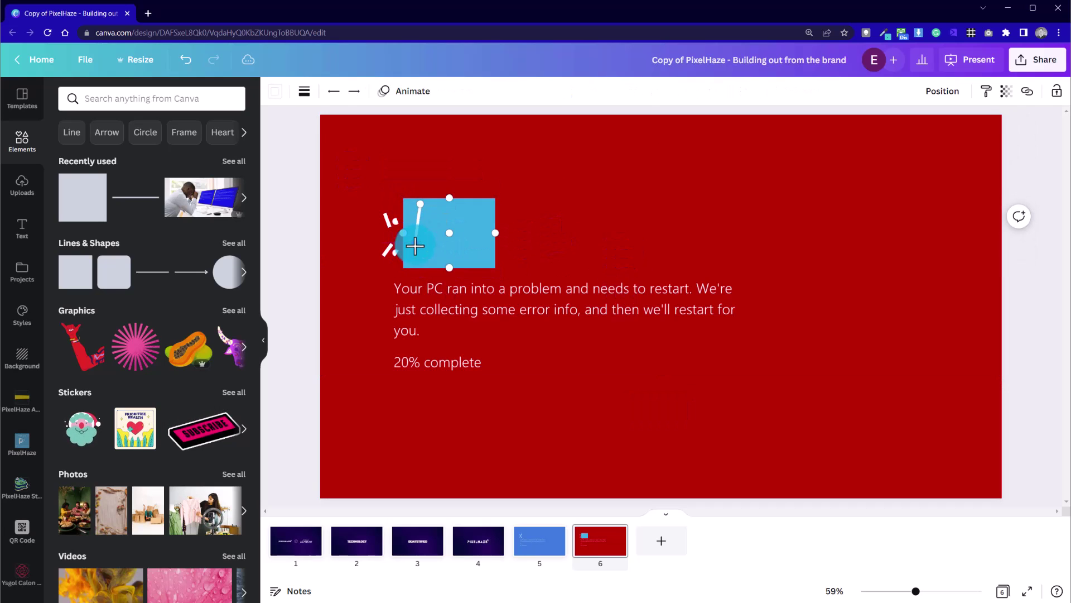
click(550, 210)
Search the elements library for "angry lines"
click(168, 102)
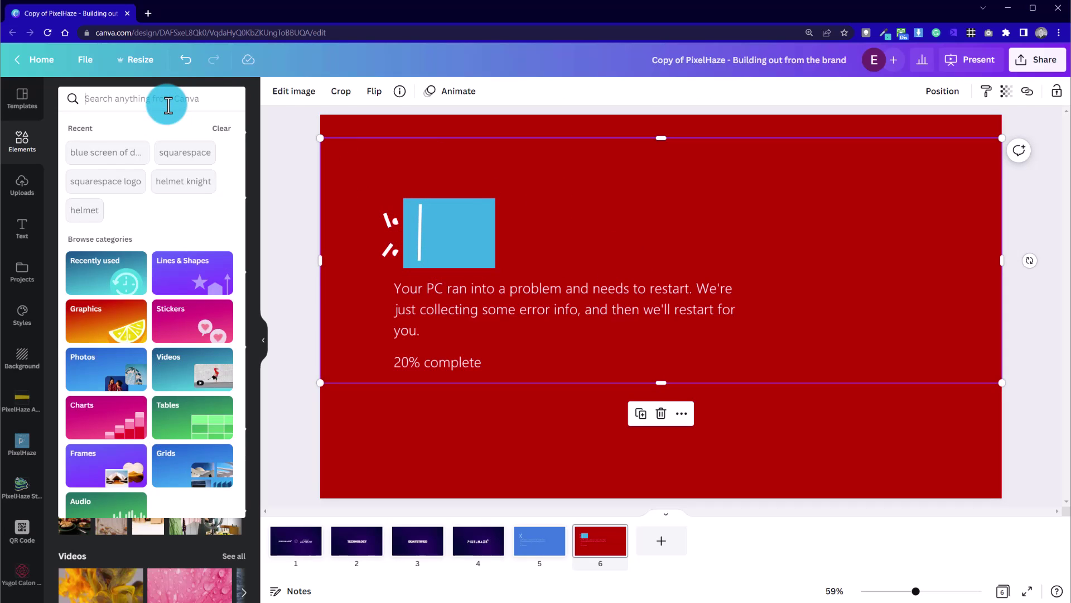
text(angry lines)
key(Return)
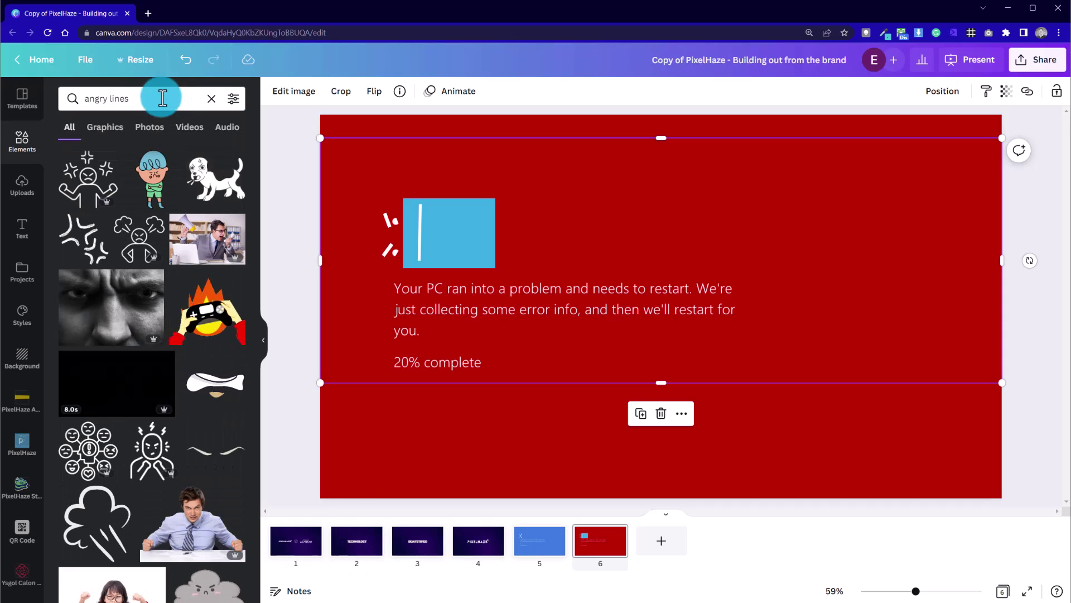
Tilt the upright white mouth line slightly and extend the blue rectangle leftward over the sad face's two dots
click(450, 224)
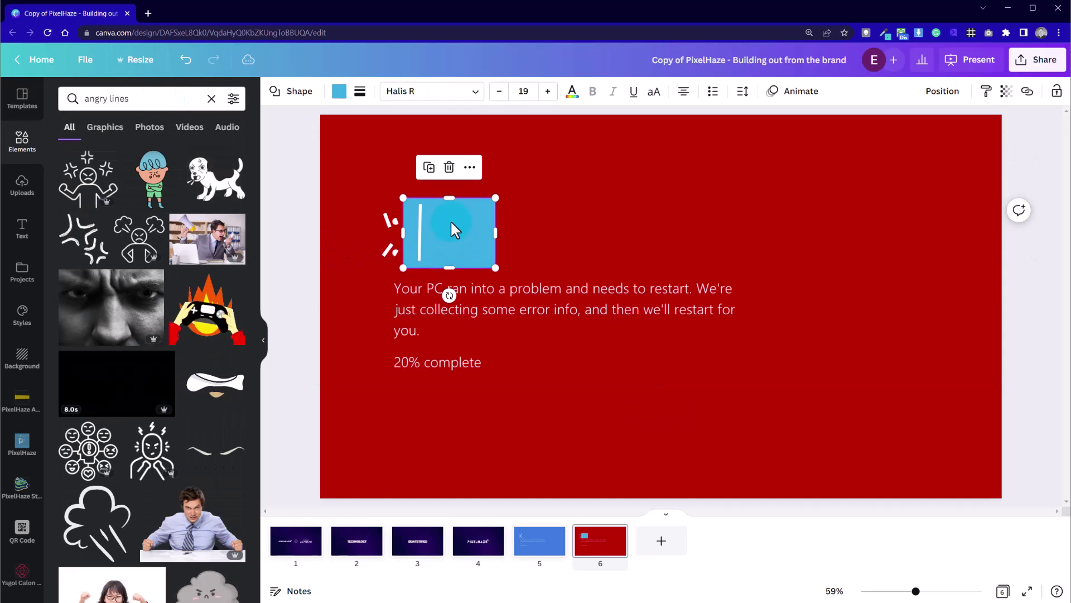
click(420, 217)
drag(420, 204, 392, 244)
click(674, 224)
click(395, 250)
click(399, 252)
click(396, 253)
click(406, 246)
click(379, 241)
click(383, 249)
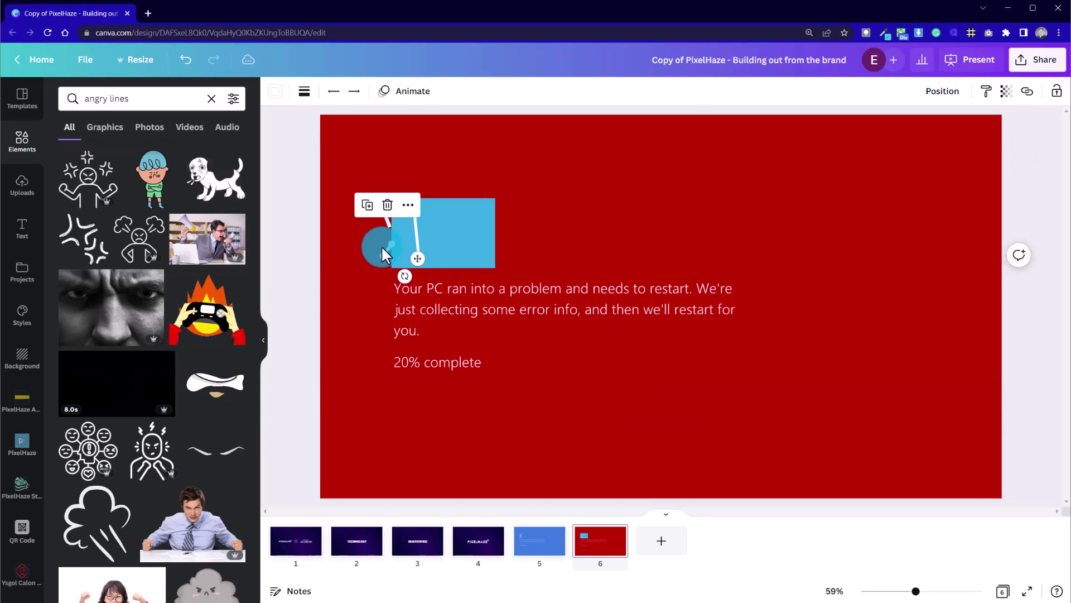
Bring both white eyebrow lines forward in front of the blue rectangle and move them slightly right as eyes
shift+click(387, 219)
right_click(387, 219)
click(463, 387)
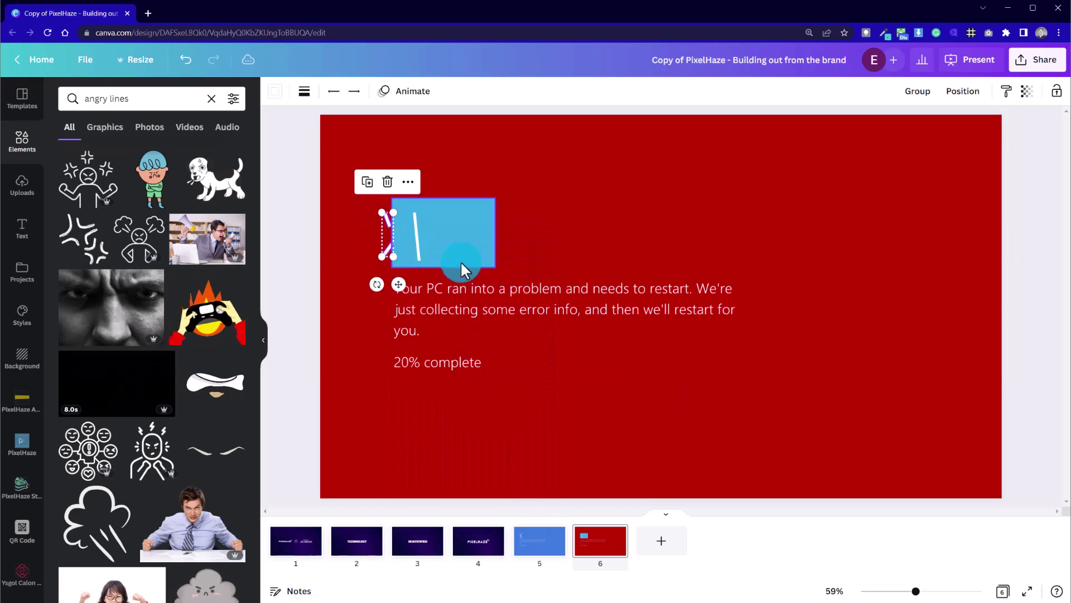
click(386, 217)
drag(386, 217, 392, 255)
key(Escape)
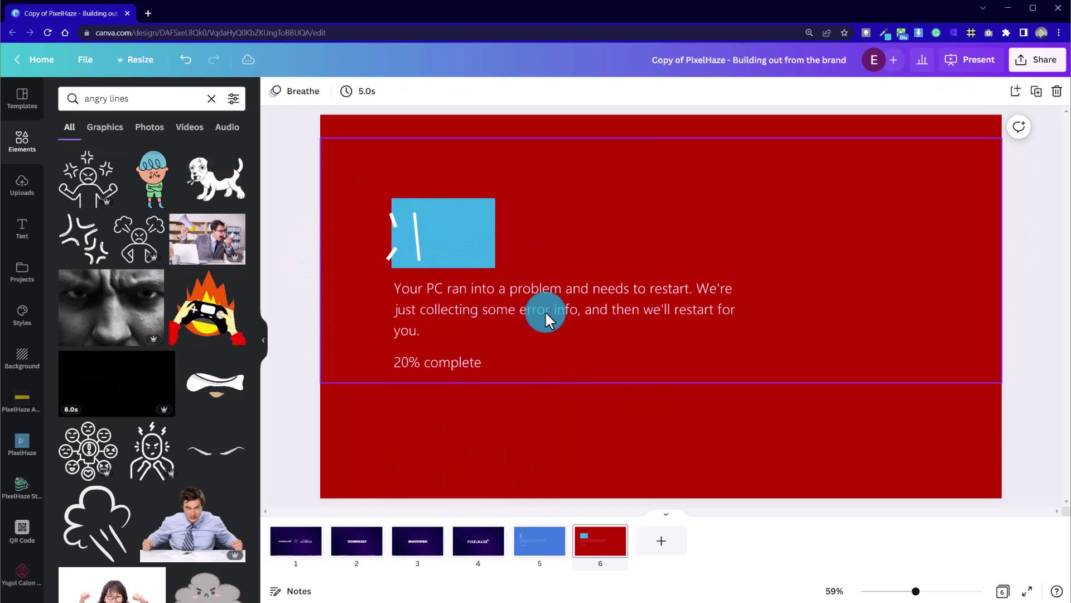
Recolour the blue masking rectangle to the same dark red as the page background
click(487, 250)
click(337, 91)
click(72, 187)
click(297, 182)
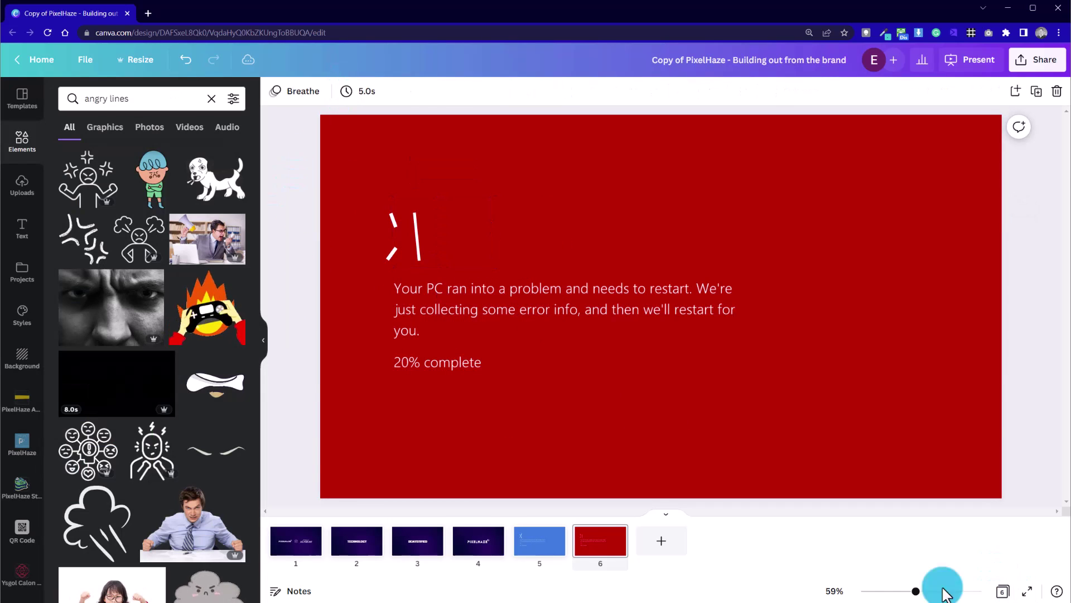
Narrow the red masking rectangle to uncover the curved bracket mouth and remove the leftover straight white mouth line
click(538, 541)
key(Right)
key(Left)
key(Right)
click(395, 230)
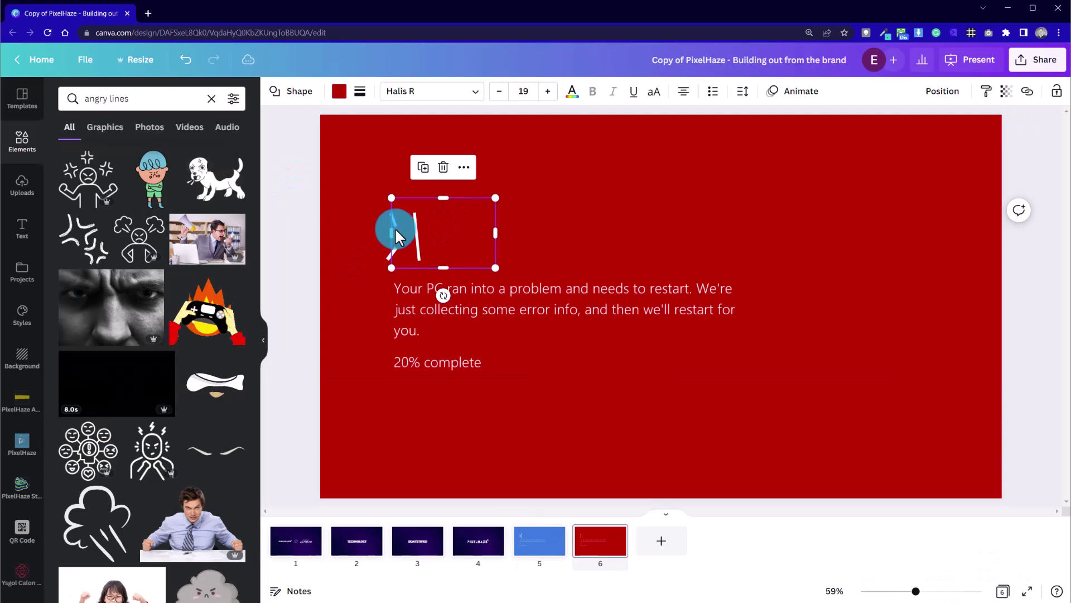
drag(494, 229, 409, 237)
click(611, 393)
Compare the face with the blue page's and nudge the red page's lower slanted eye slightly up and right
click(537, 550)
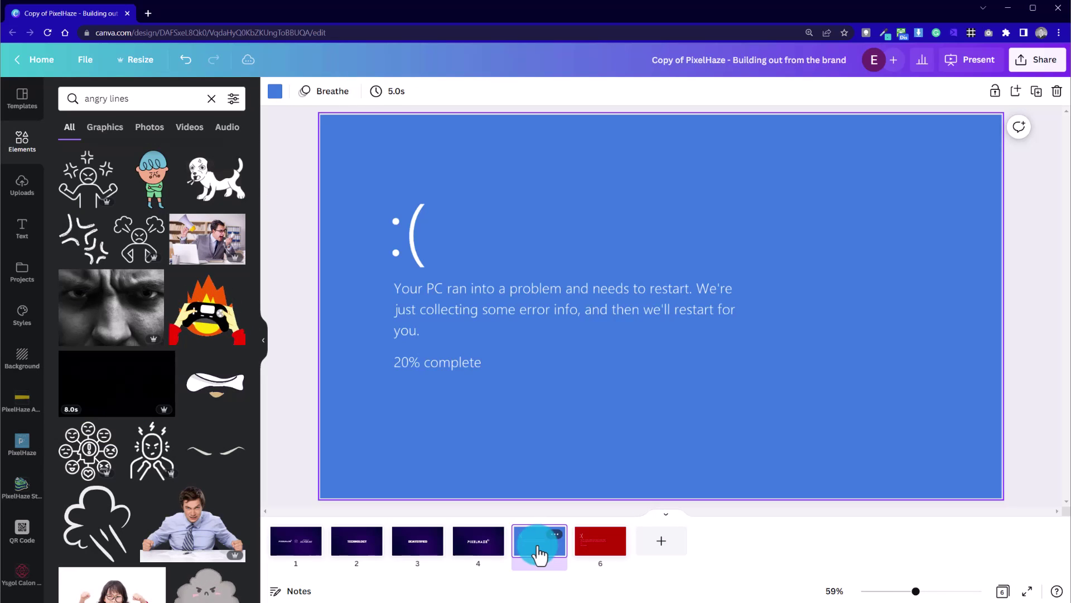
key(Right)
click(535, 546)
key(Right)
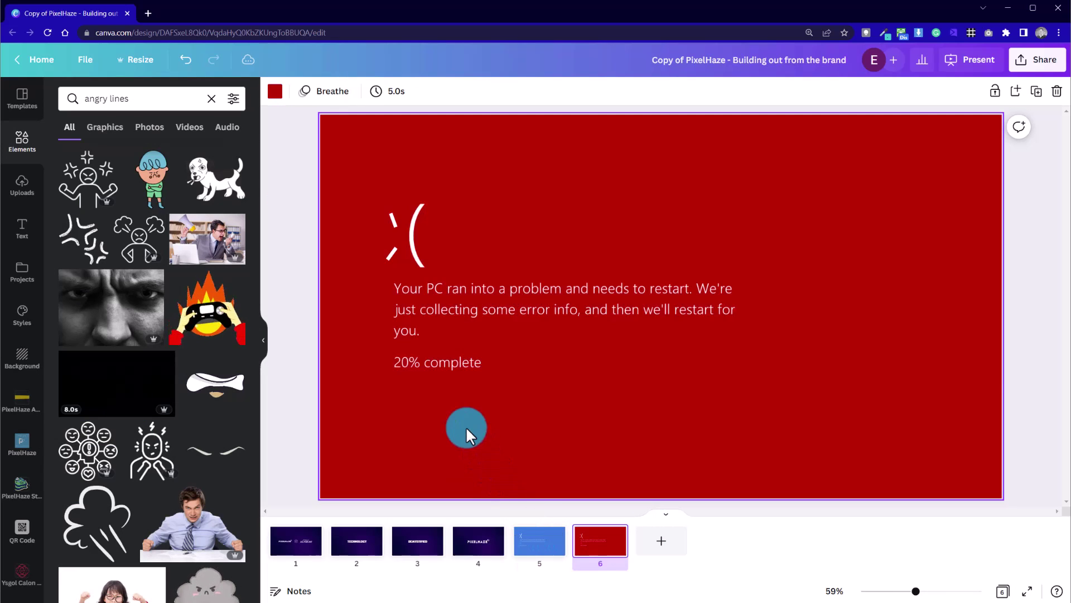
click(392, 260)
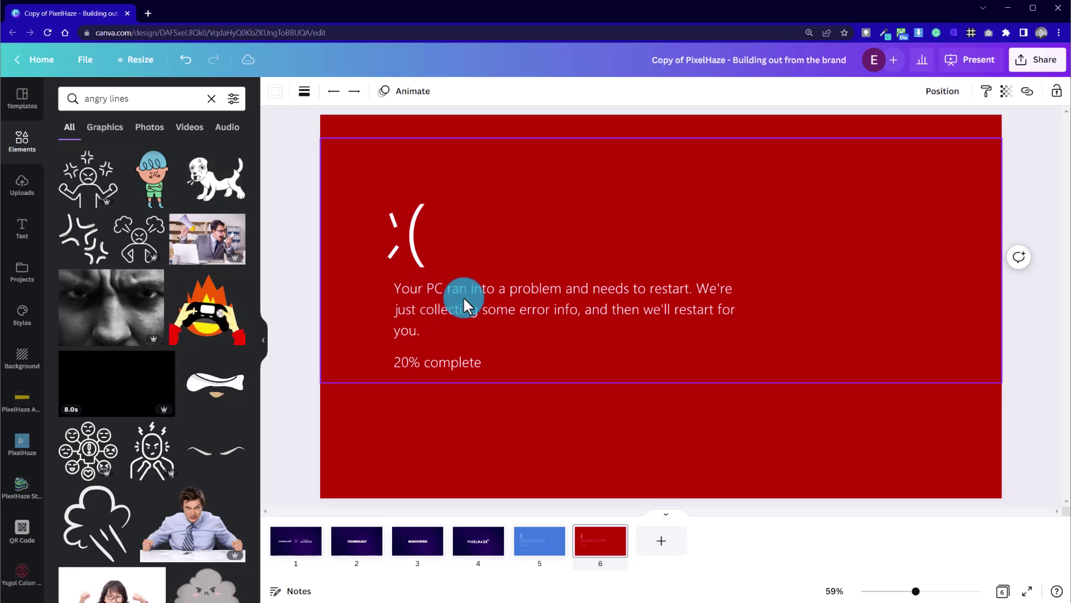
click(350, 320)
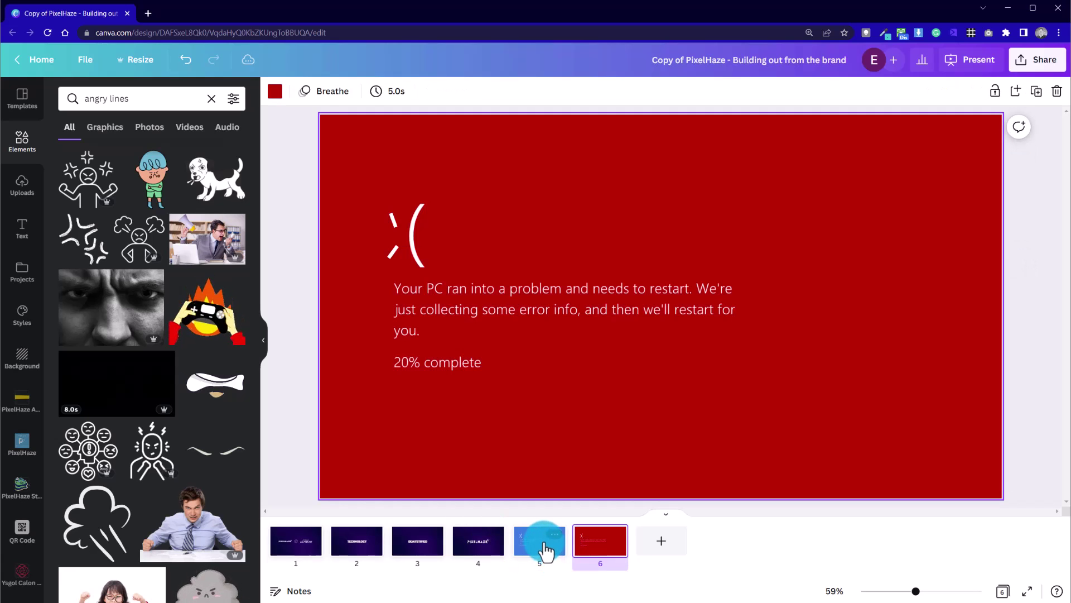
Flip between blue page 5 and red page 6 to compare the two faces
click(546, 552)
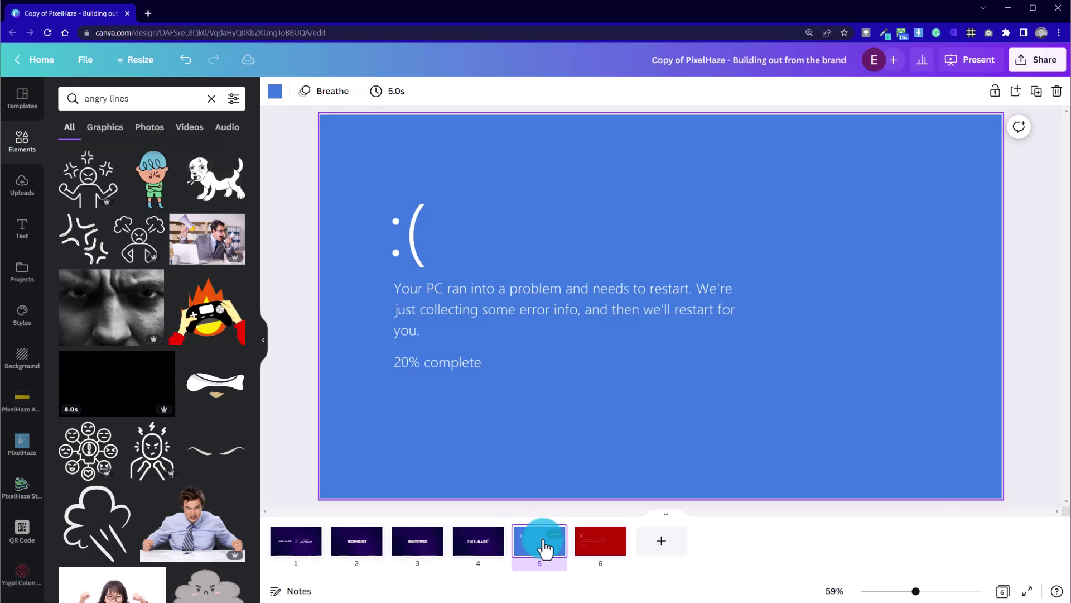
key(Right)
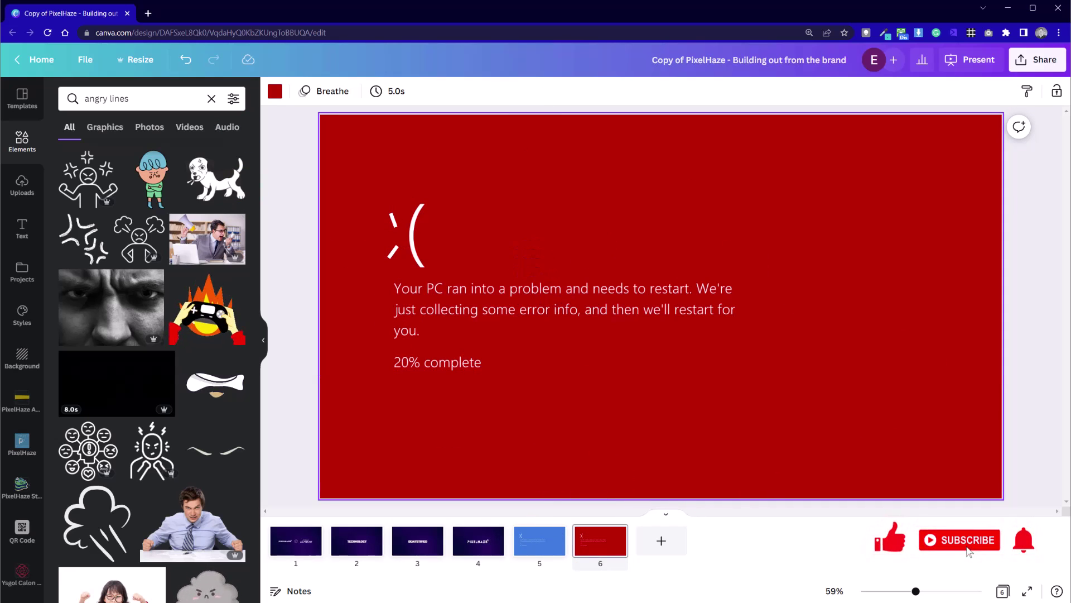
click(537, 563)
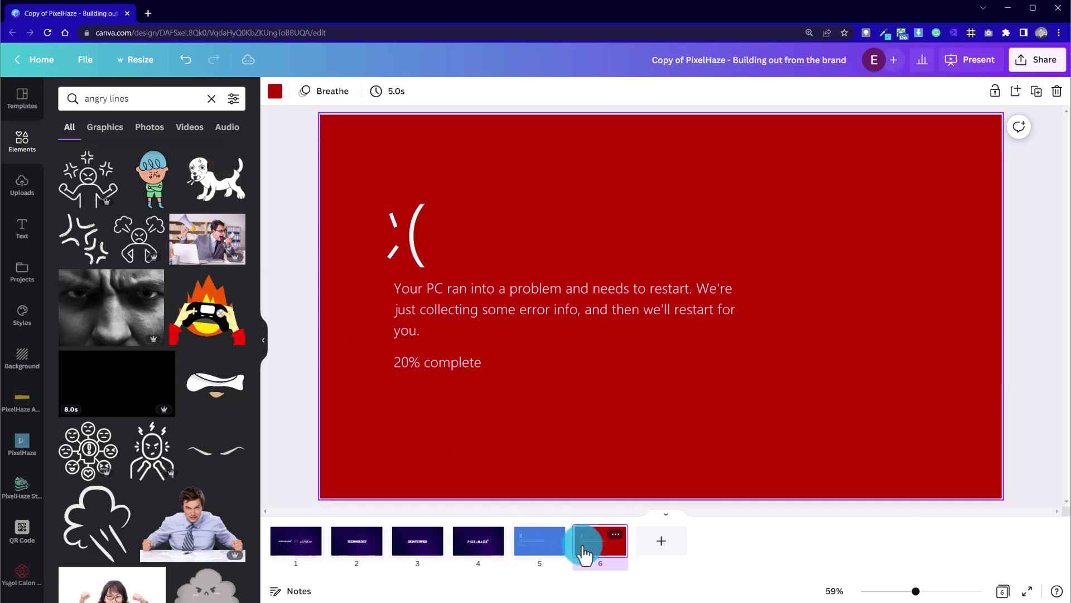
Duplicate blue page 5 and move the copy behind the red page
right_click(548, 555)
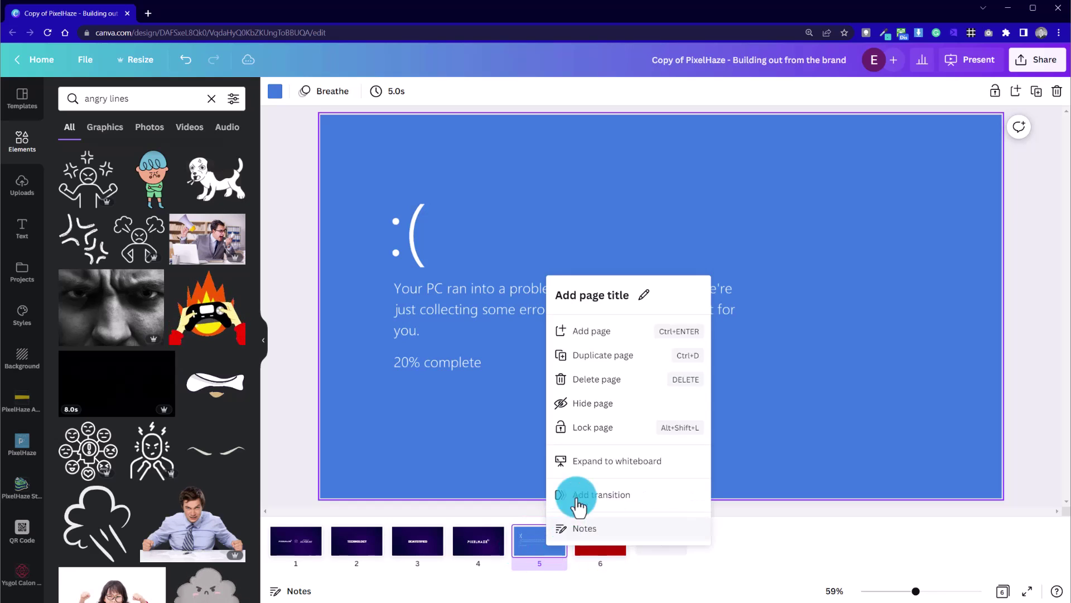
click(607, 355)
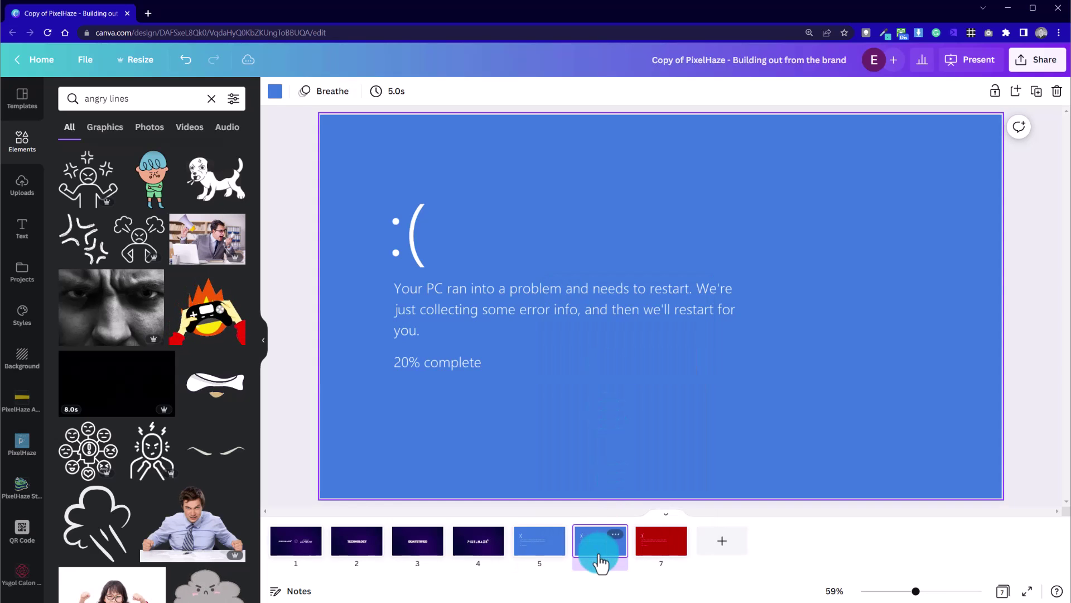
drag(598, 562, 663, 541)
Duplicate red page 6 and move one of the two red pages to the end, behind blue page 7
click(604, 557)
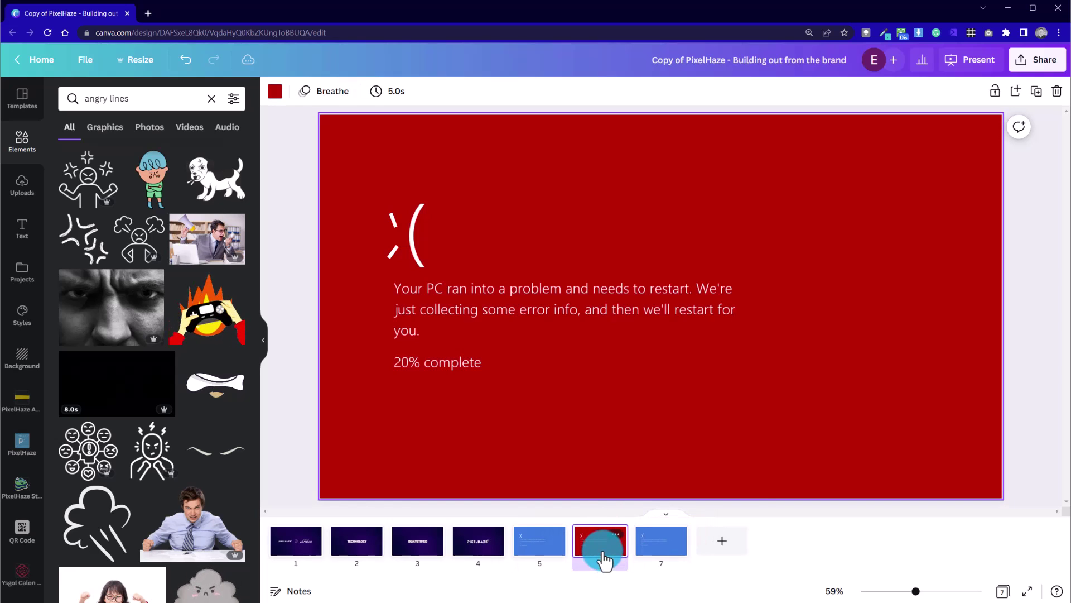
right_click(601, 555)
click(651, 362)
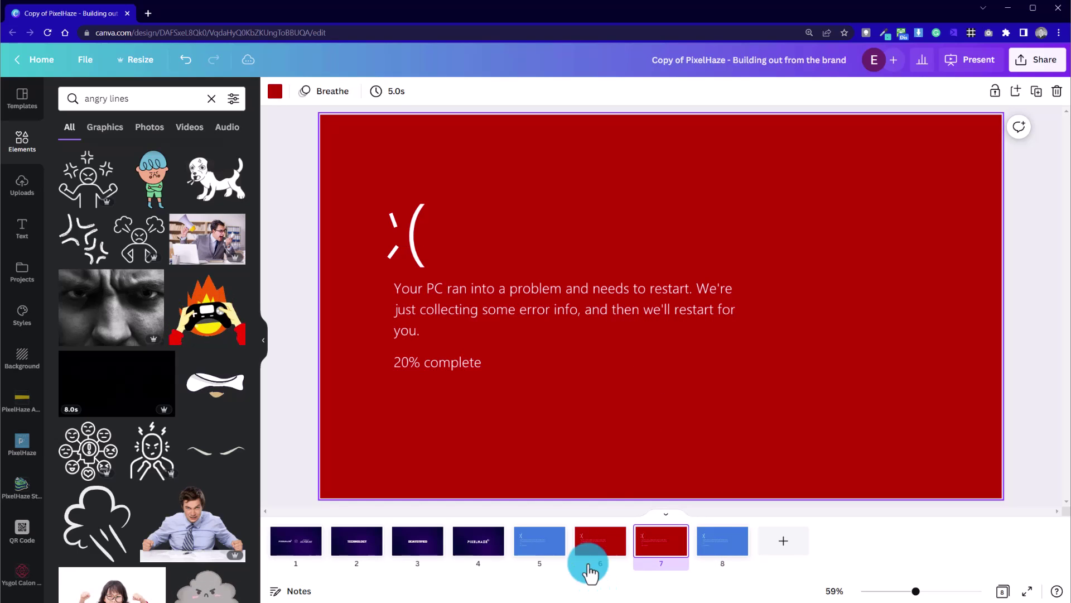
drag(585, 564, 737, 542)
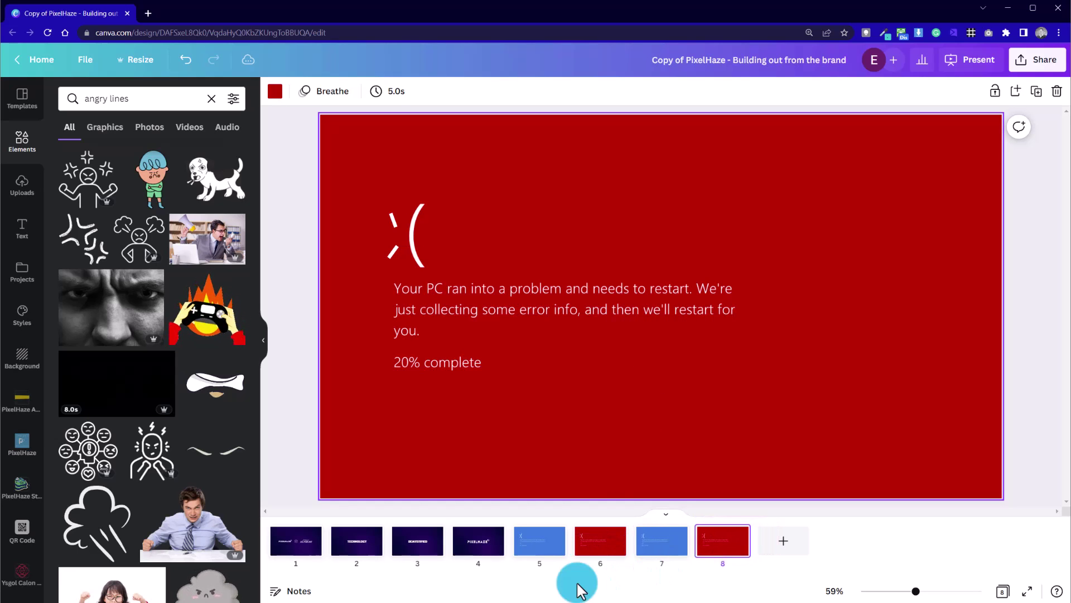
Step back and forth through pages 5 to 8 to review the alternating blue and red screens
click(547, 556)
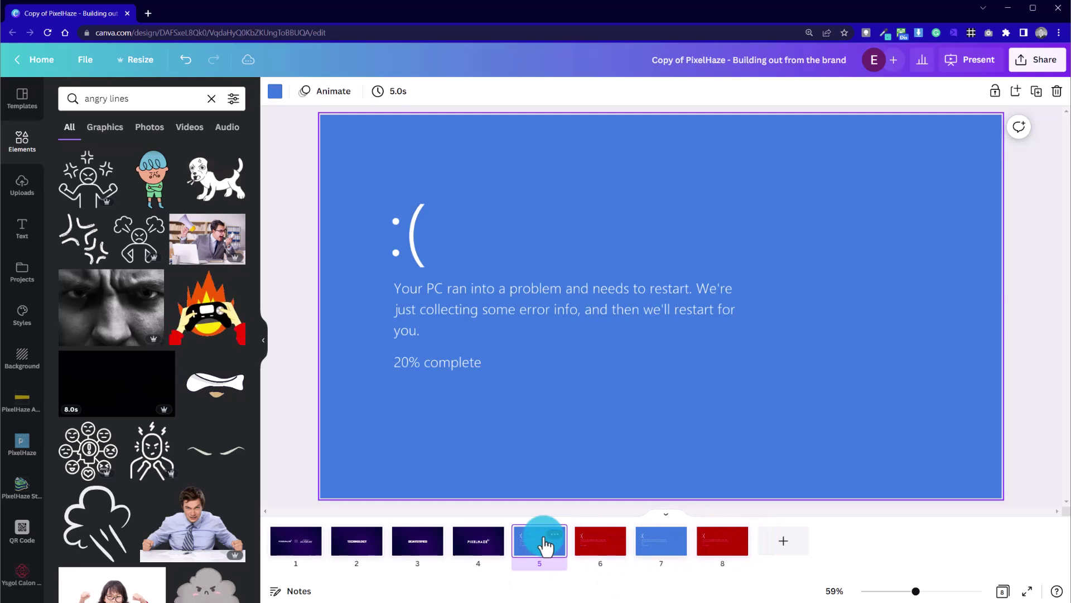
key(Right)
key(Right)
key(Right)
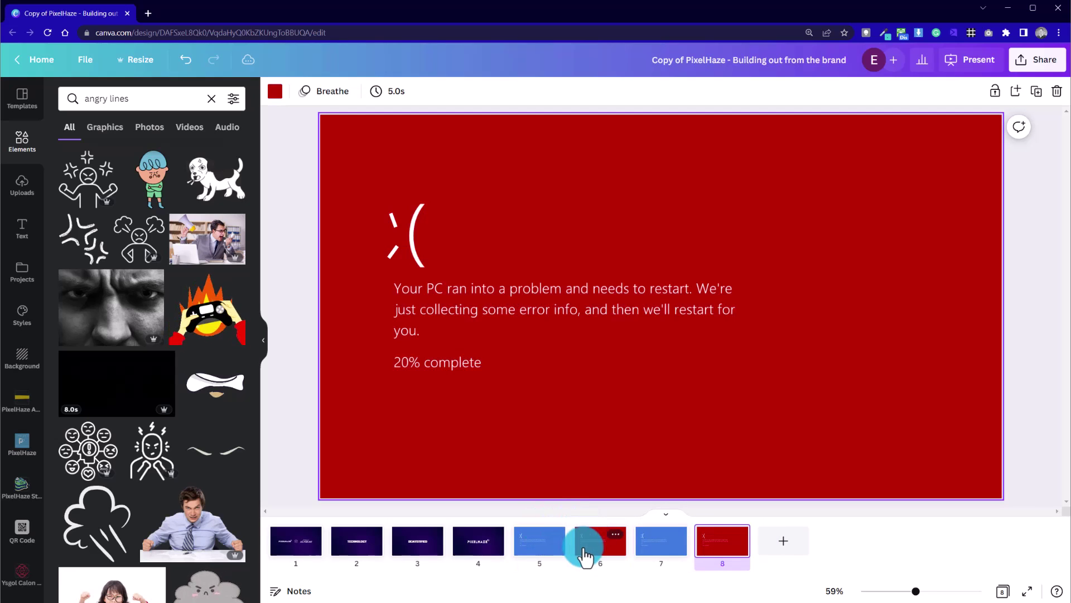
key(Left)
key(Left)
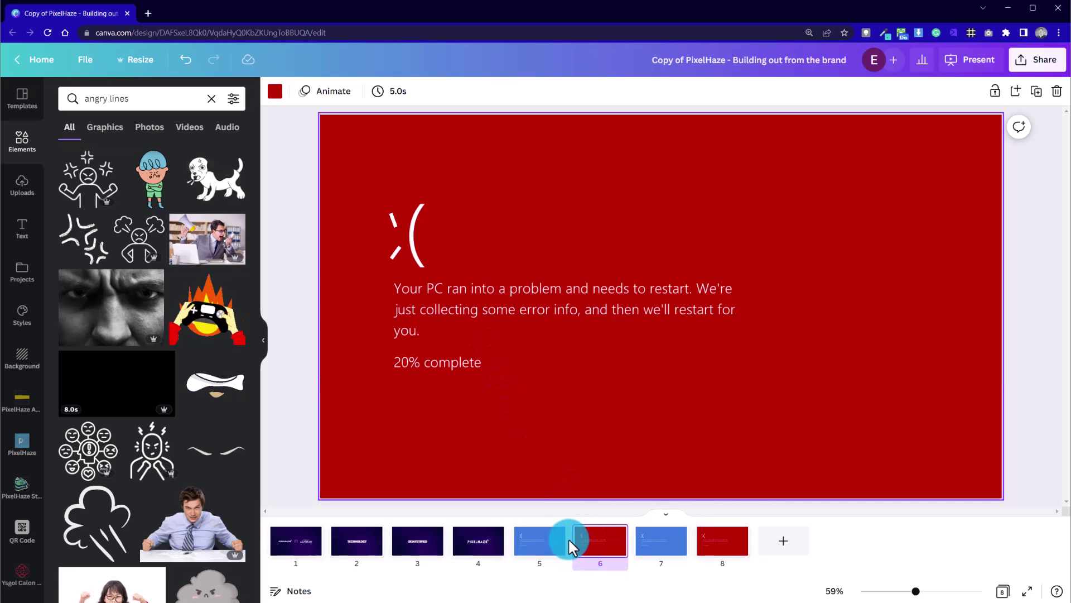
mouse_move(570, 550)
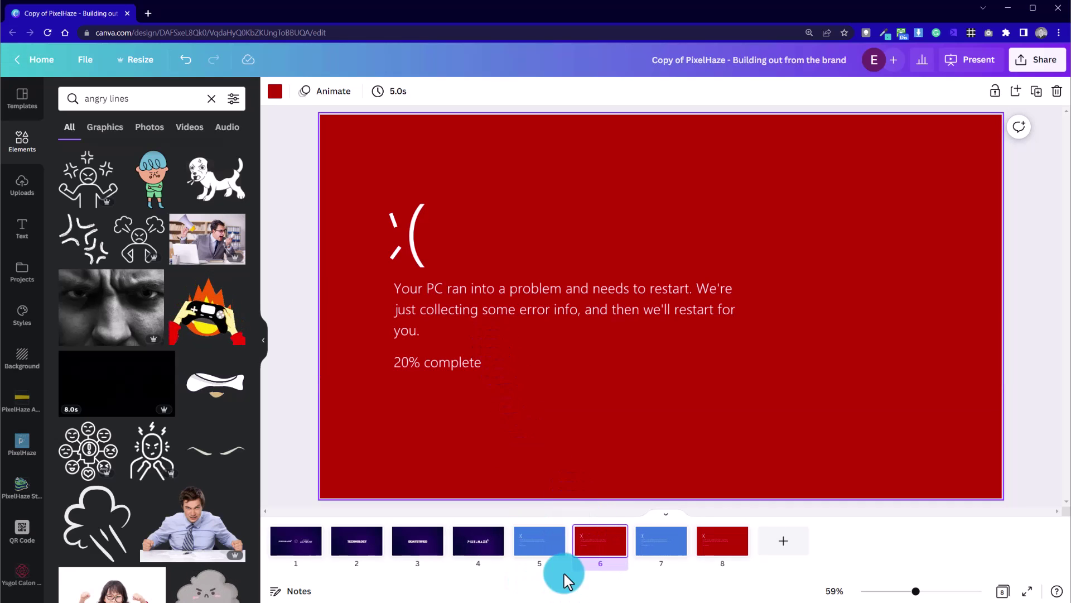
Browse the page animations for blue page 5 and set the page's duration to 3.0 seconds
click(554, 552)
click(529, 444)
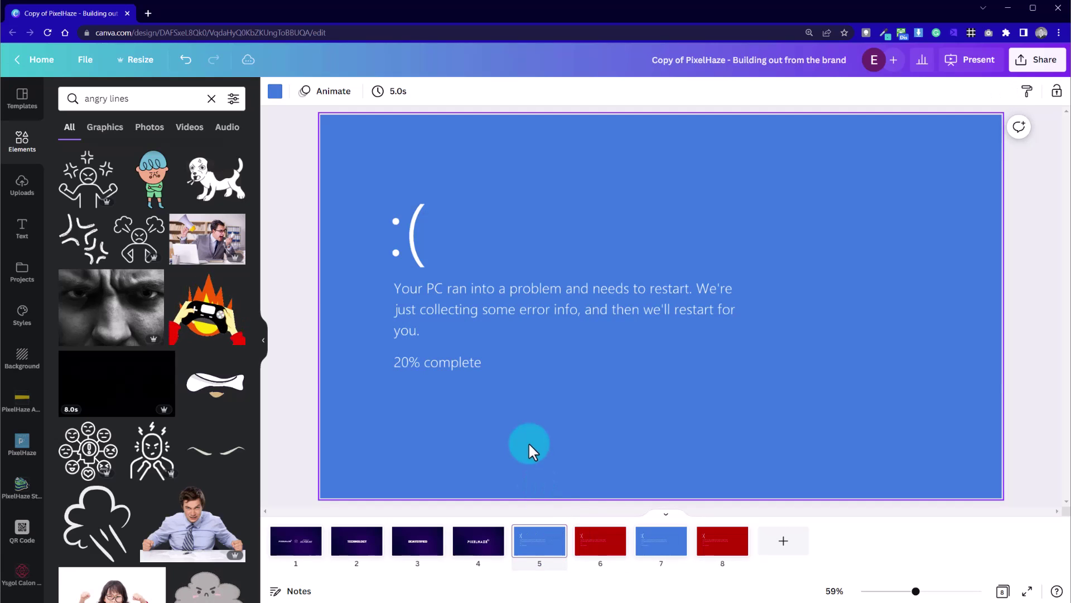
click(333, 93)
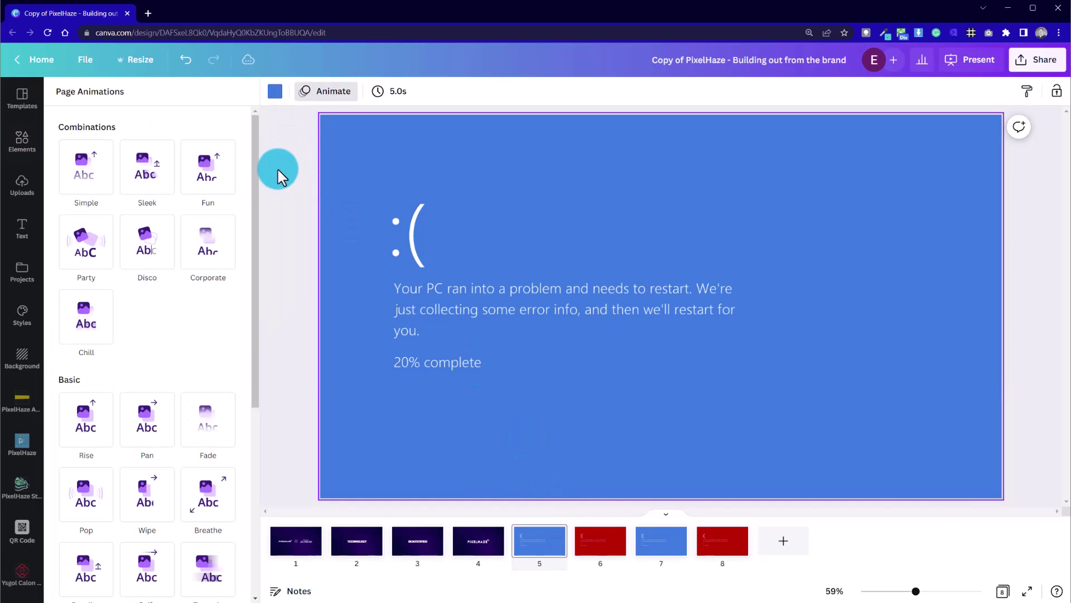
scroll(245, 297, down, 5)
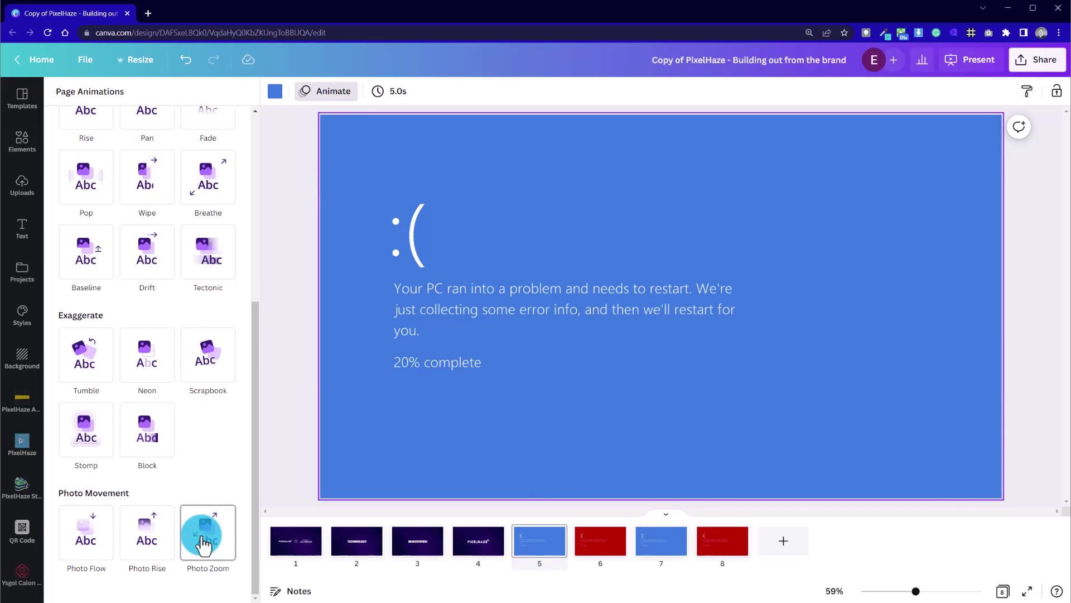
click(400, 94)
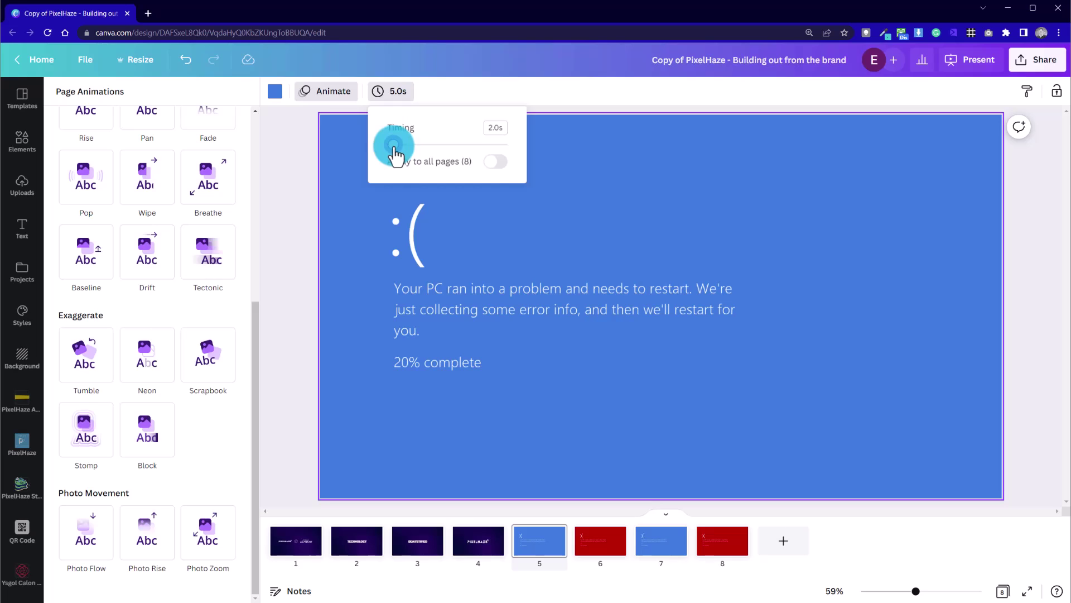
click(316, 245)
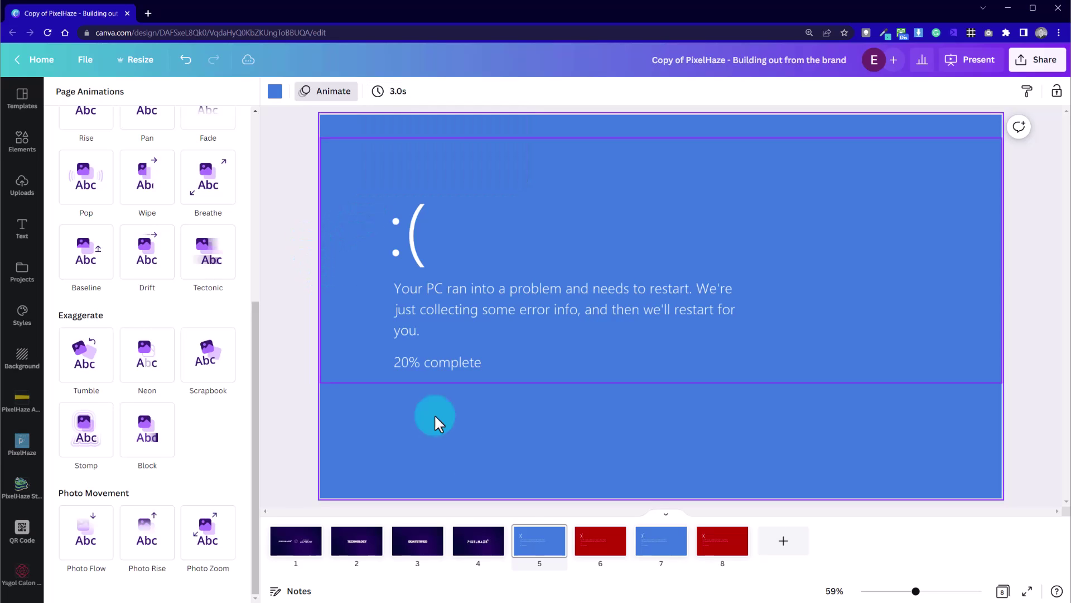
Set red page 6's duration to 1.0 second and shorten blue page 7's duration to 0.4 seconds
click(588, 540)
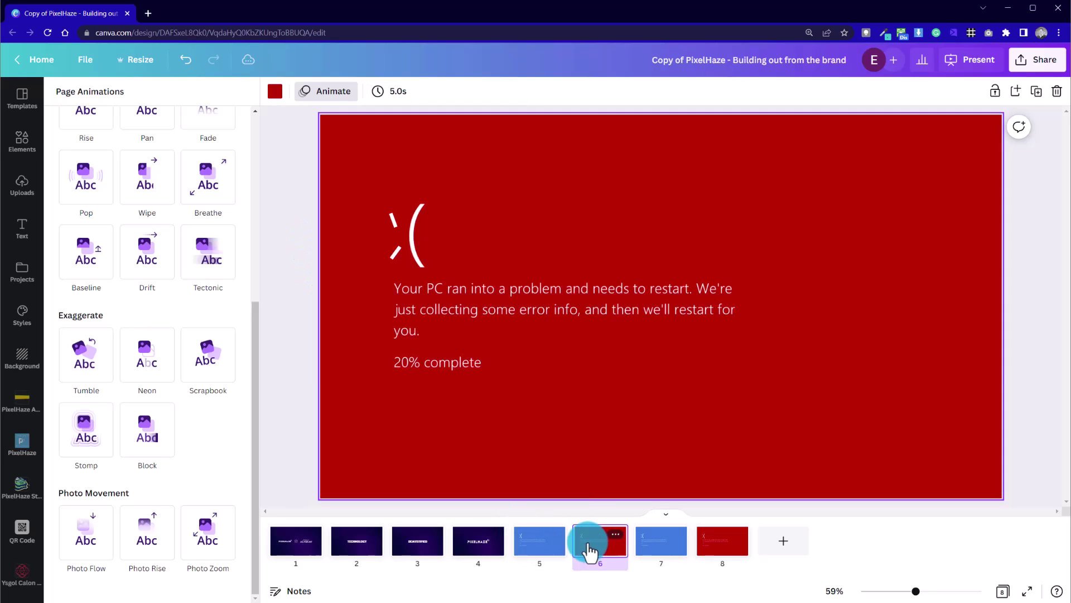
click(406, 92)
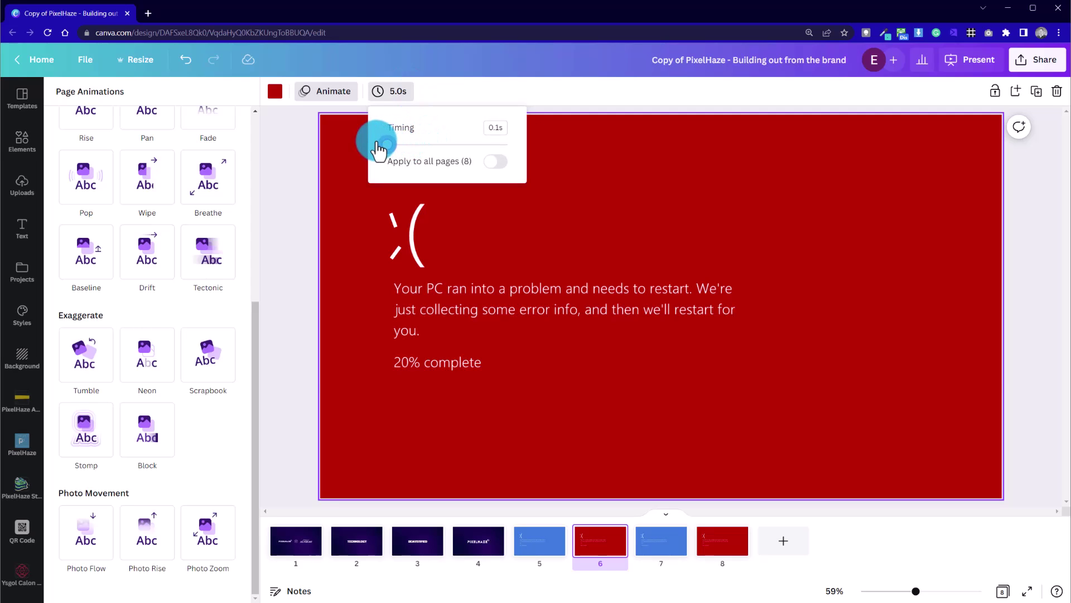
drag(379, 149, 341, 175)
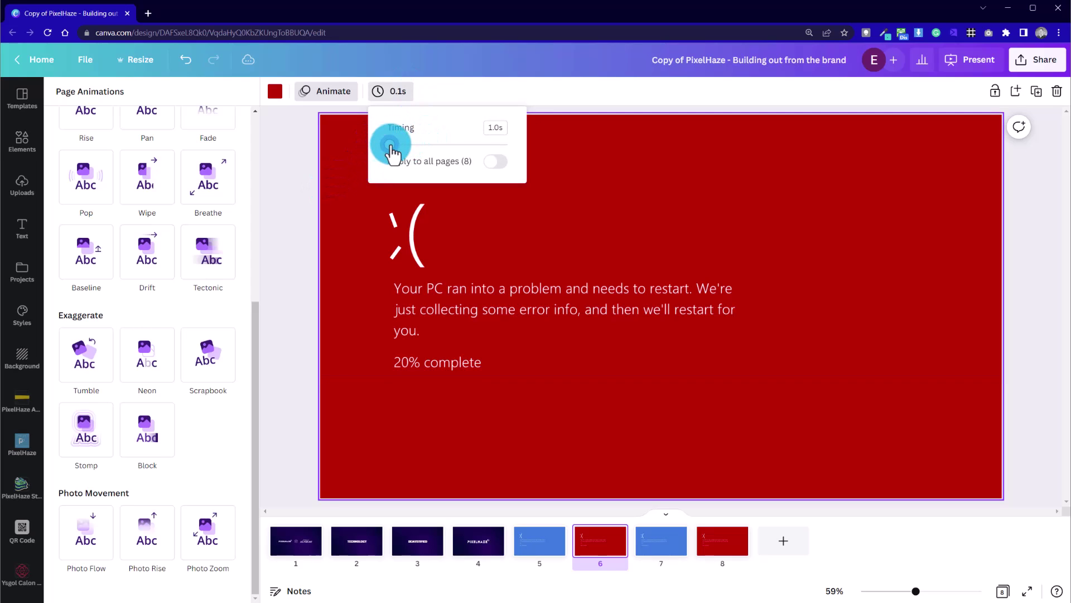
click(277, 192)
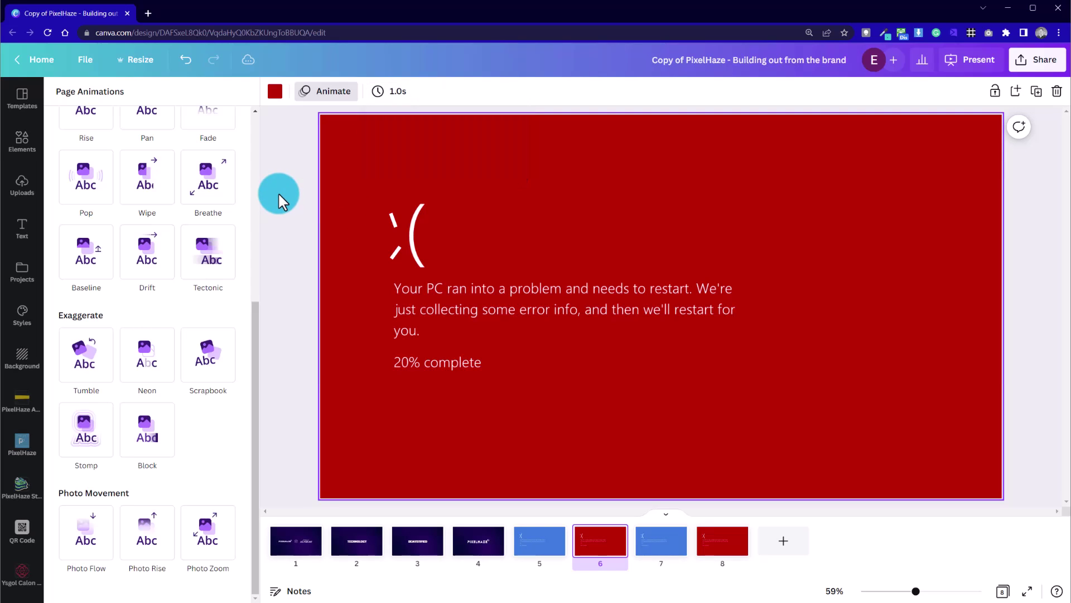
click(641, 549)
click(390, 93)
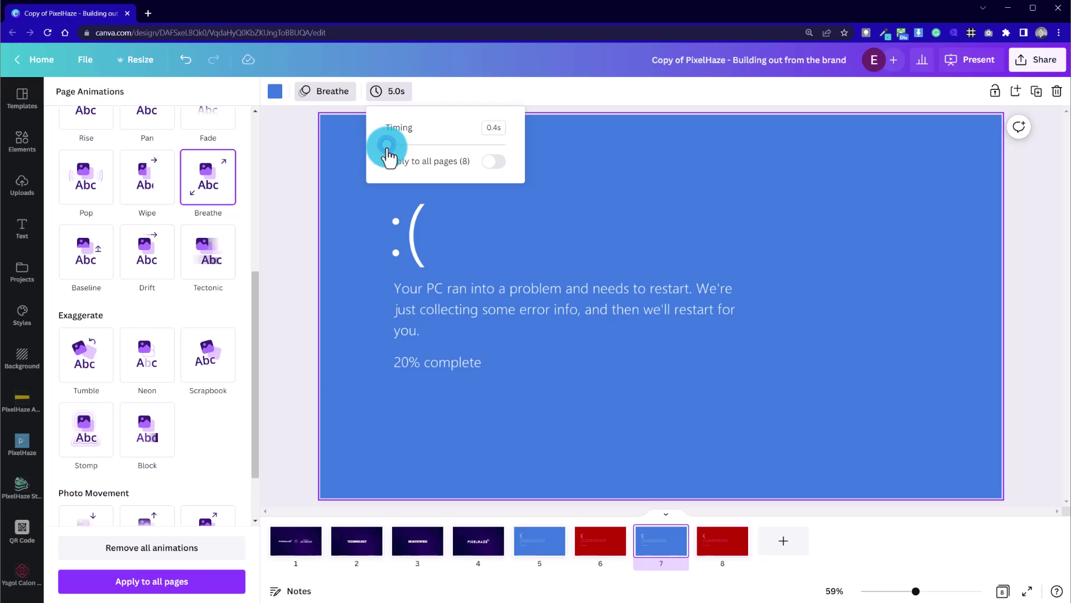
Move red page 8 directly behind blue page 5 and delete the two surplus pages after it
click(725, 544)
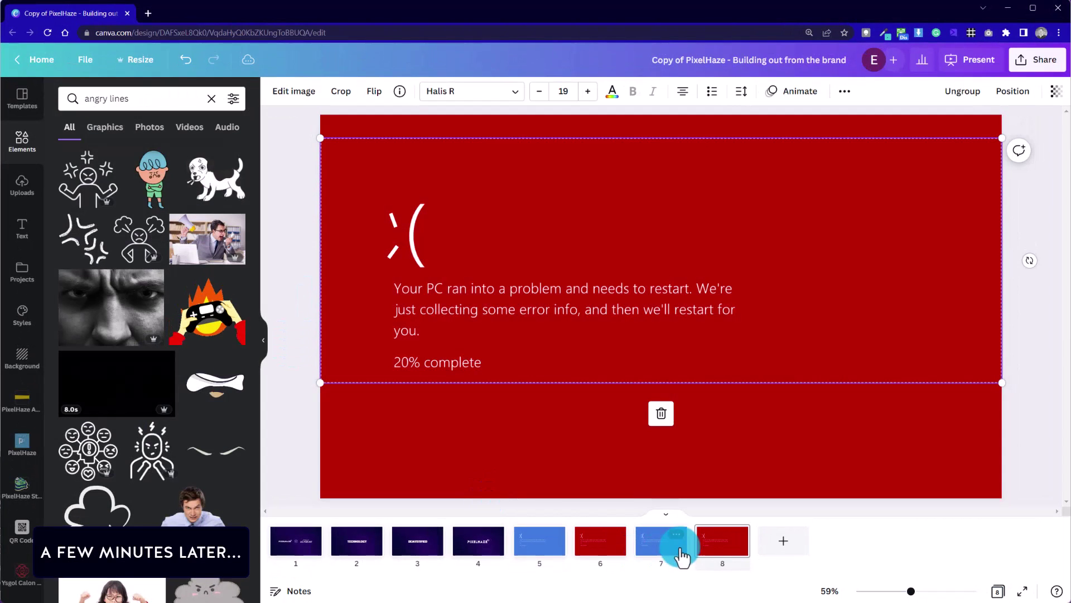
drag(682, 555, 639, 566)
click(658, 553)
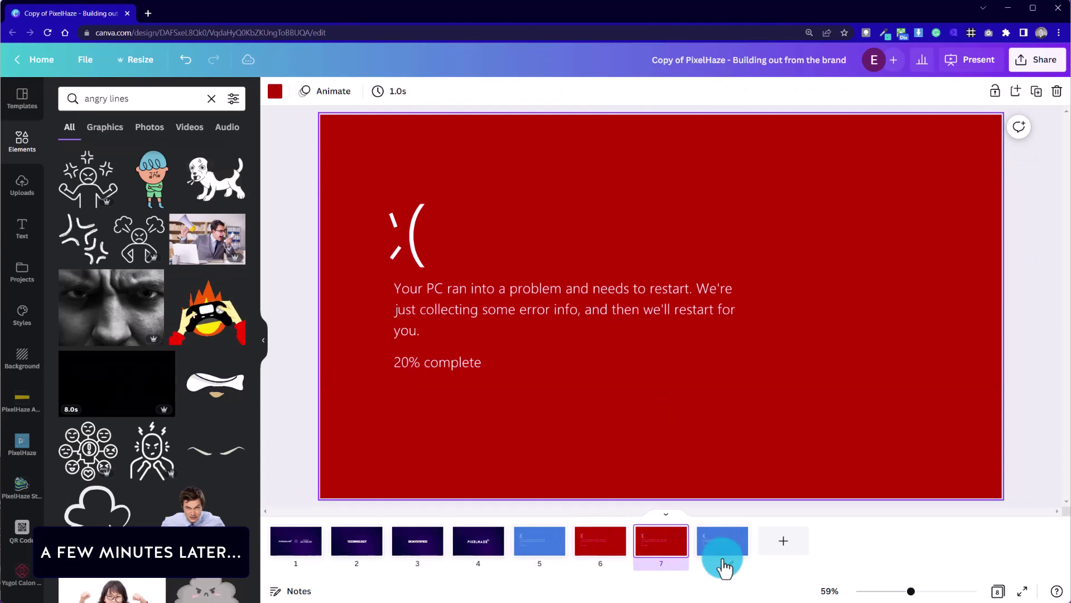
key(Delete)
key(Delete)
Flip between blue page 5 and red page 6 to review how the face changes and animates
click(544, 553)
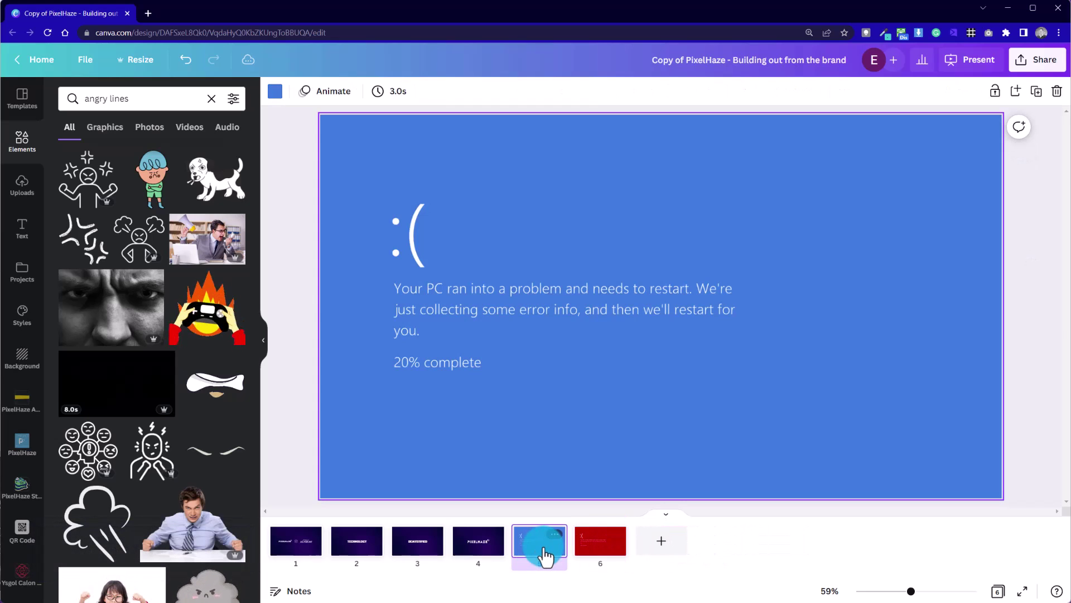
key(Right)
click(559, 549)
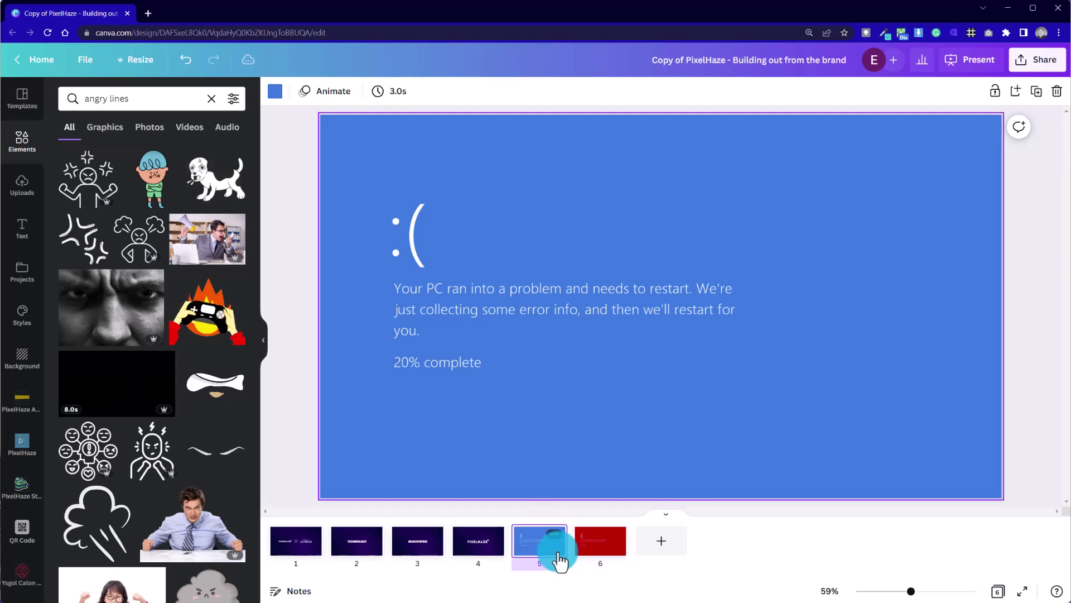
key(Right)
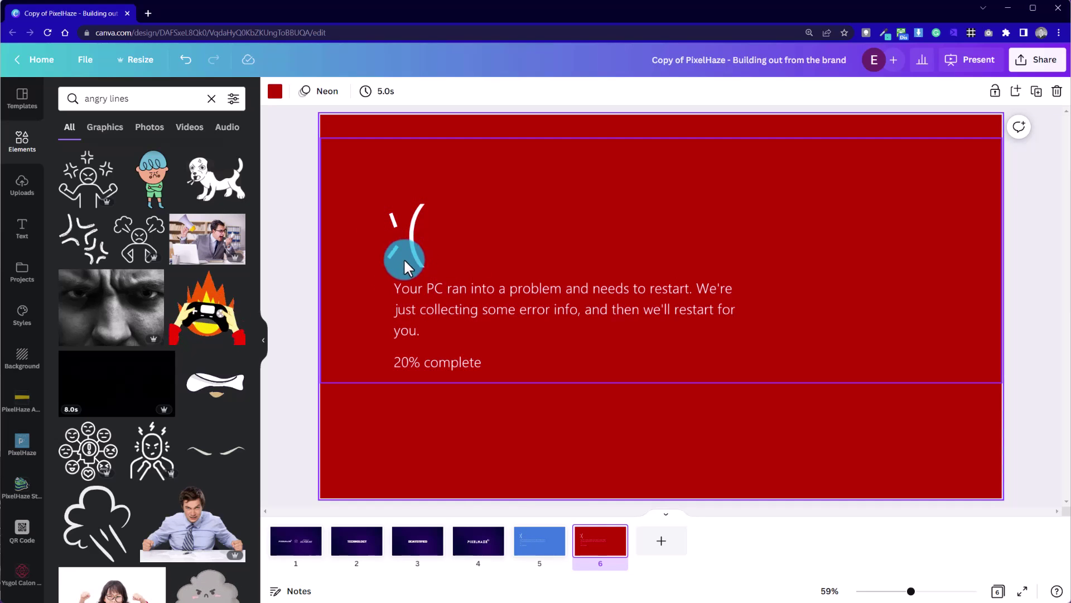
click(685, 293)
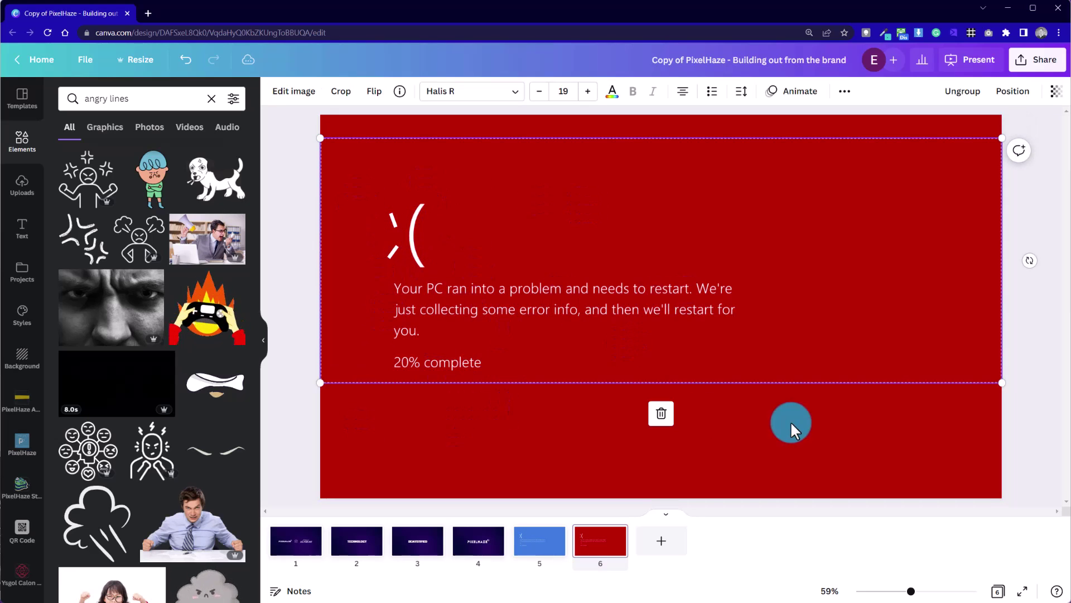
click(633, 500)
click(544, 549)
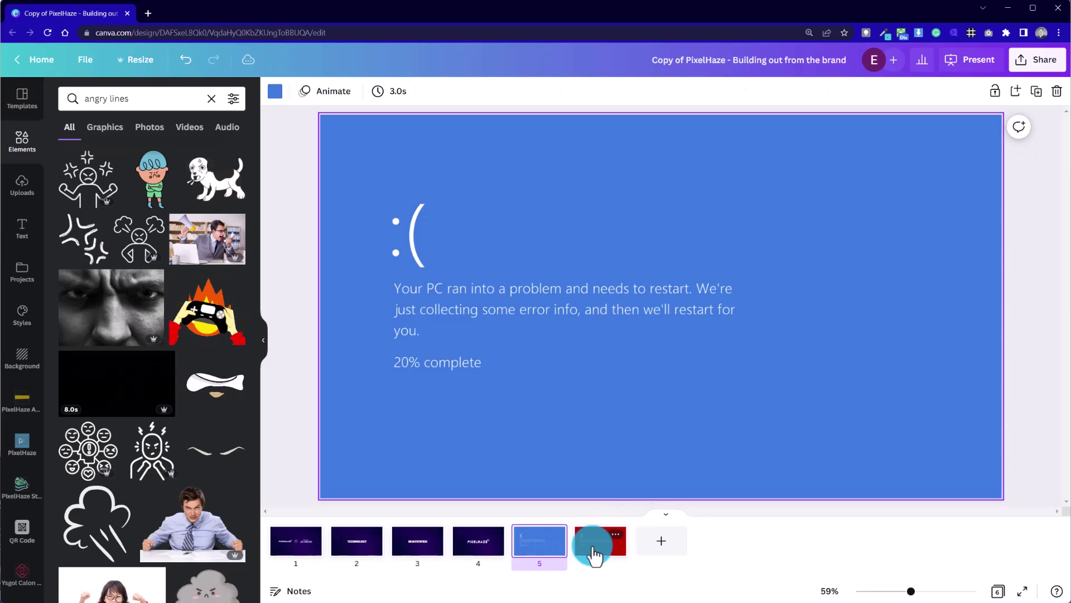
Open the page animations of red page 6 and examine the Neon animation among the Exaggerate options
click(593, 550)
click(304, 94)
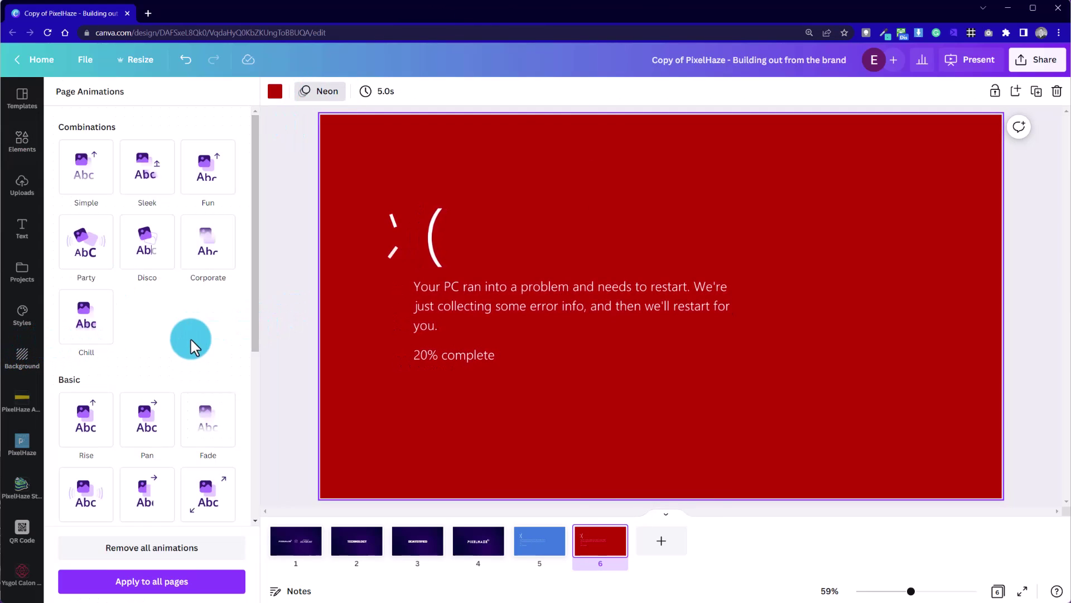
drag(255, 330, 242, 478)
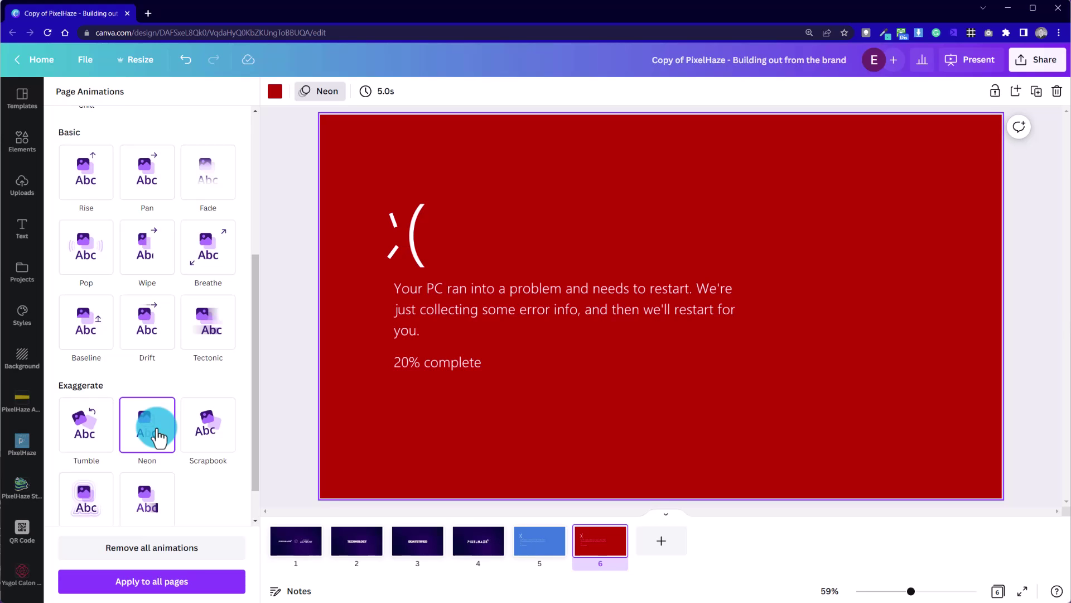
click(549, 552)
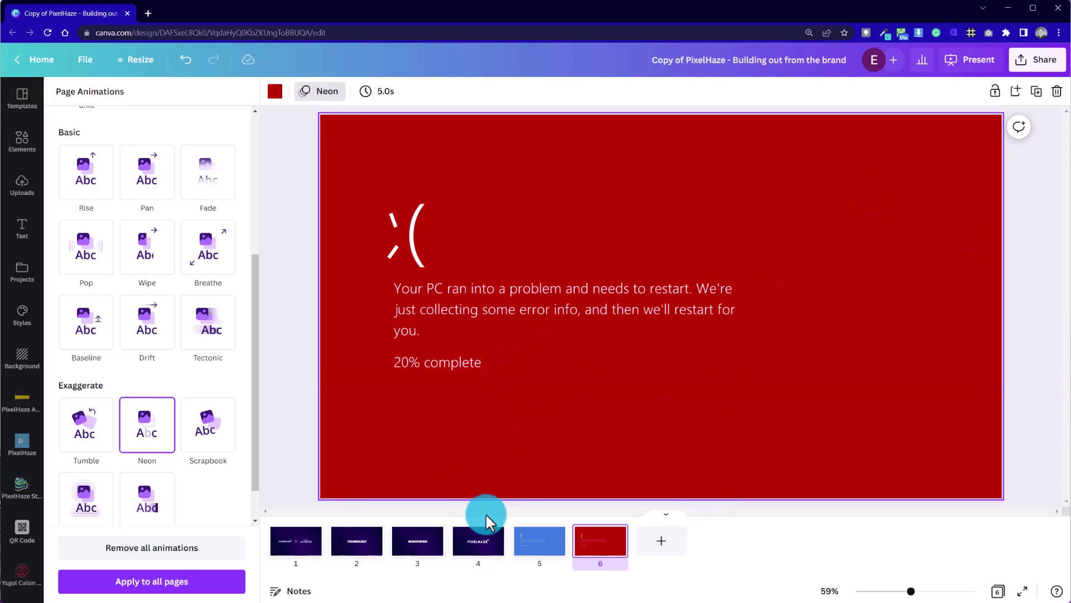
Open the design's download settings and choose MP4 Video as the file type
click(1028, 65)
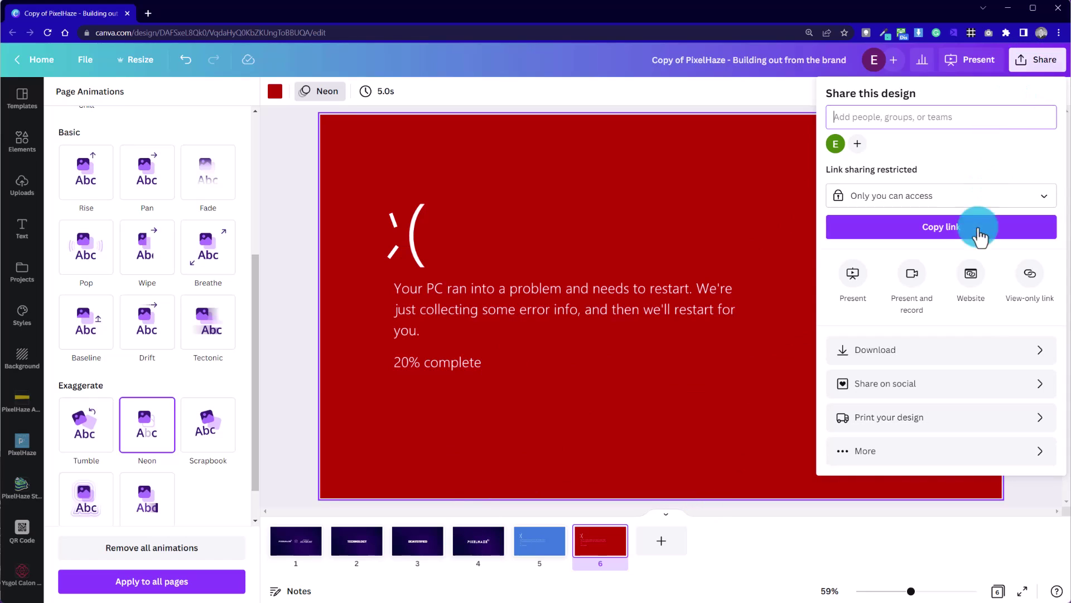
click(983, 359)
click(950, 146)
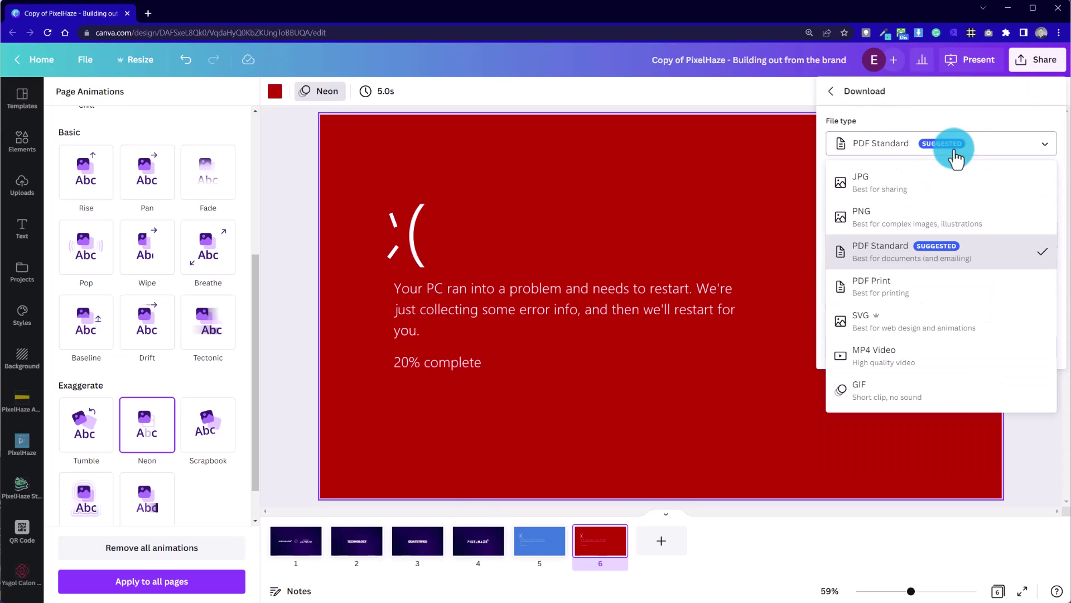
click(922, 357)
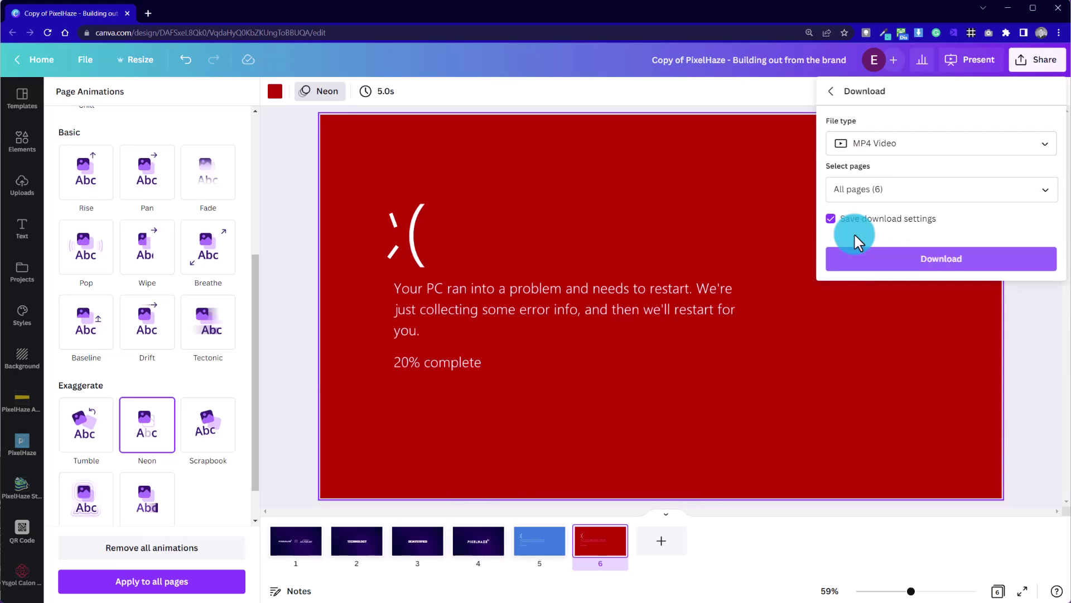
Limit the export to pages 5 and 6 only and download the video
click(926, 202)
click(1037, 222)
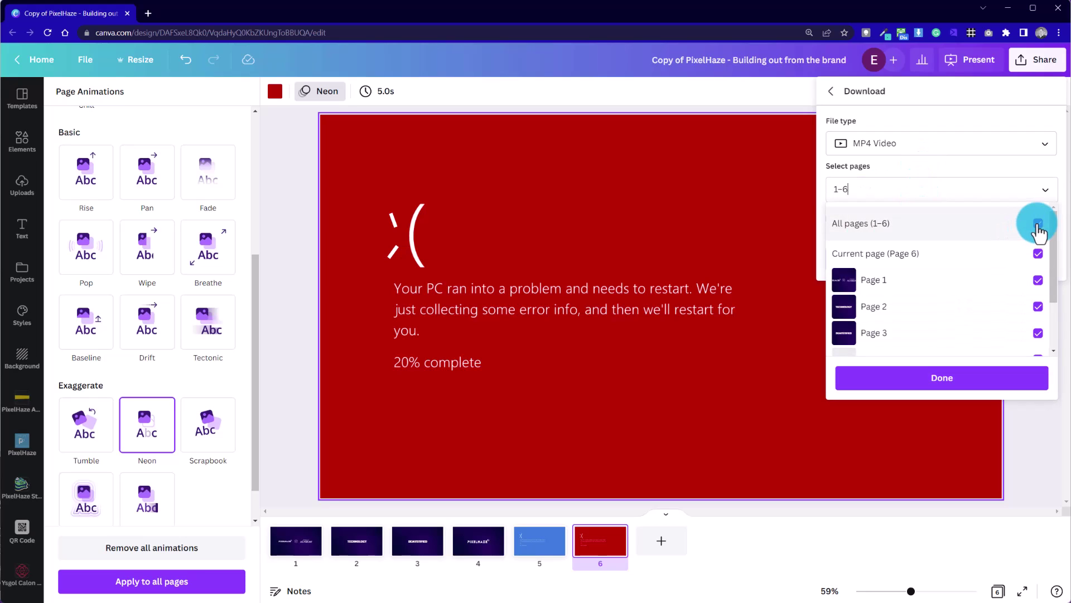
scroll(1009, 276, down, 2)
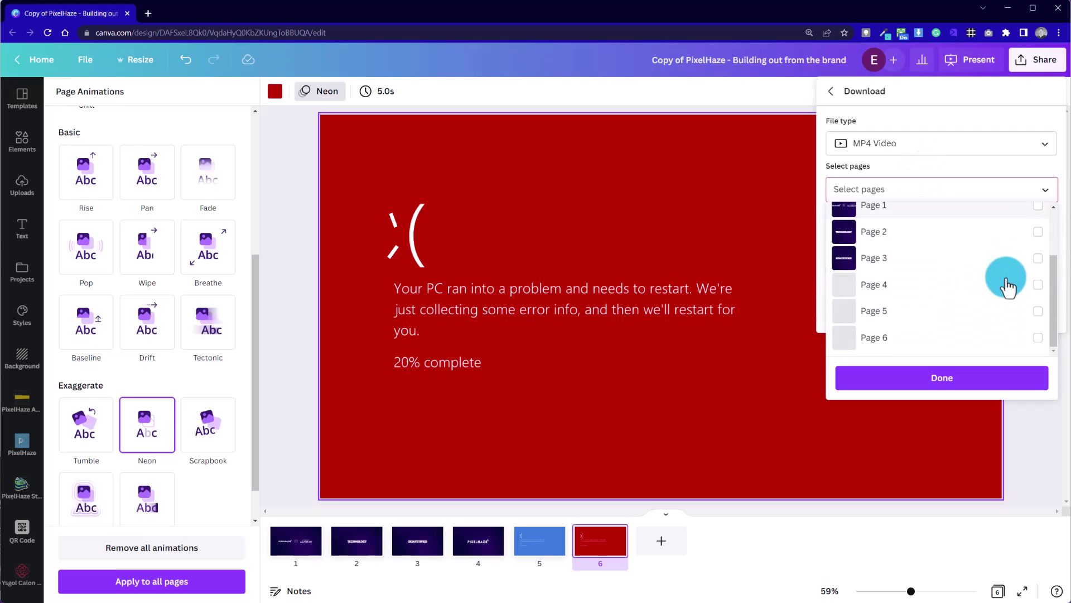
click(1038, 311)
click(1038, 337)
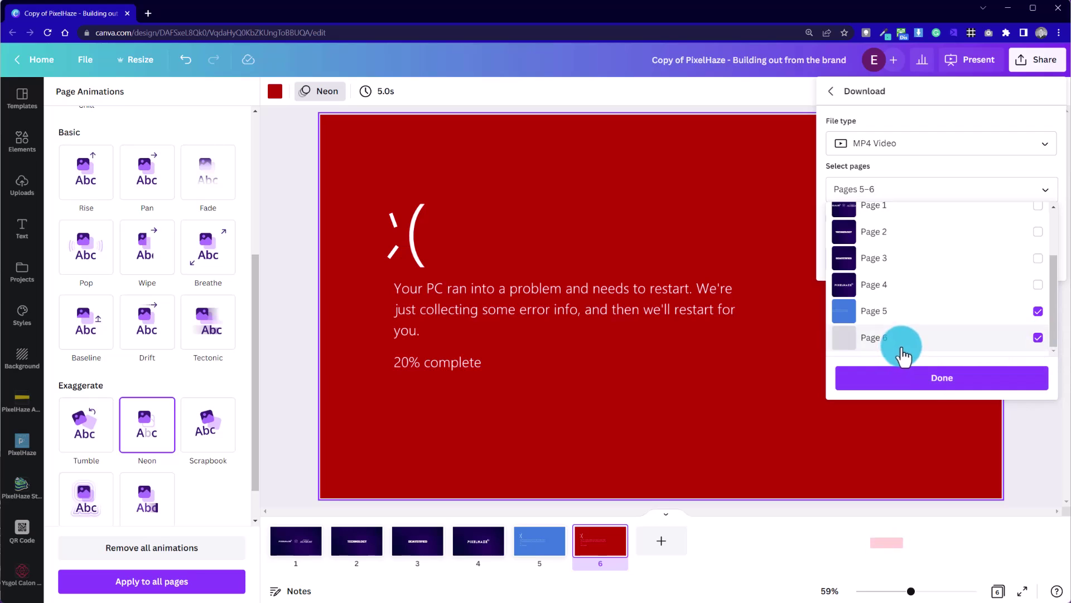
click(927, 380)
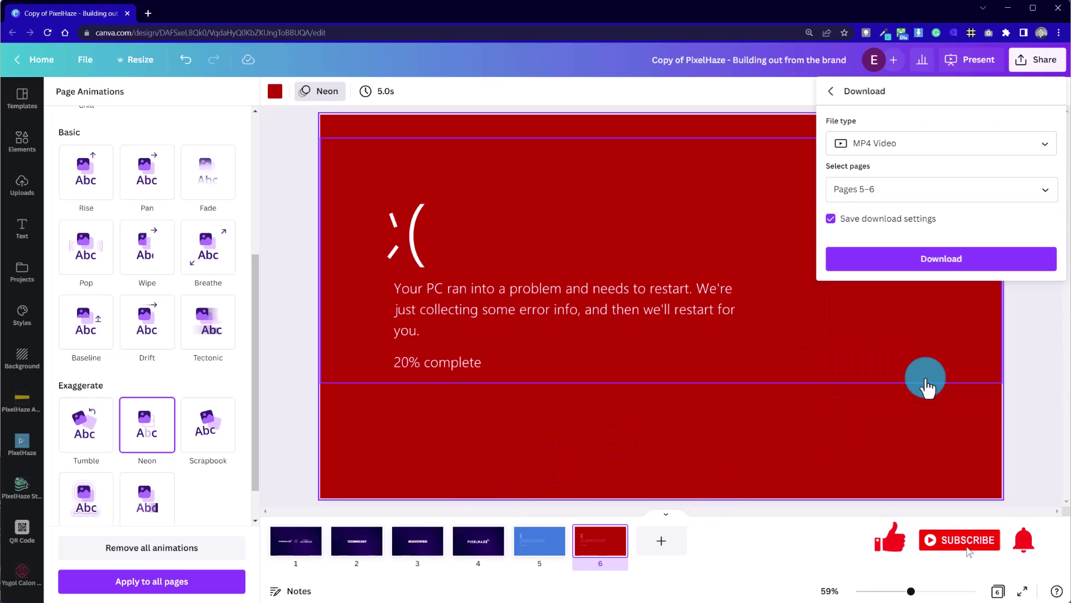
click(935, 258)
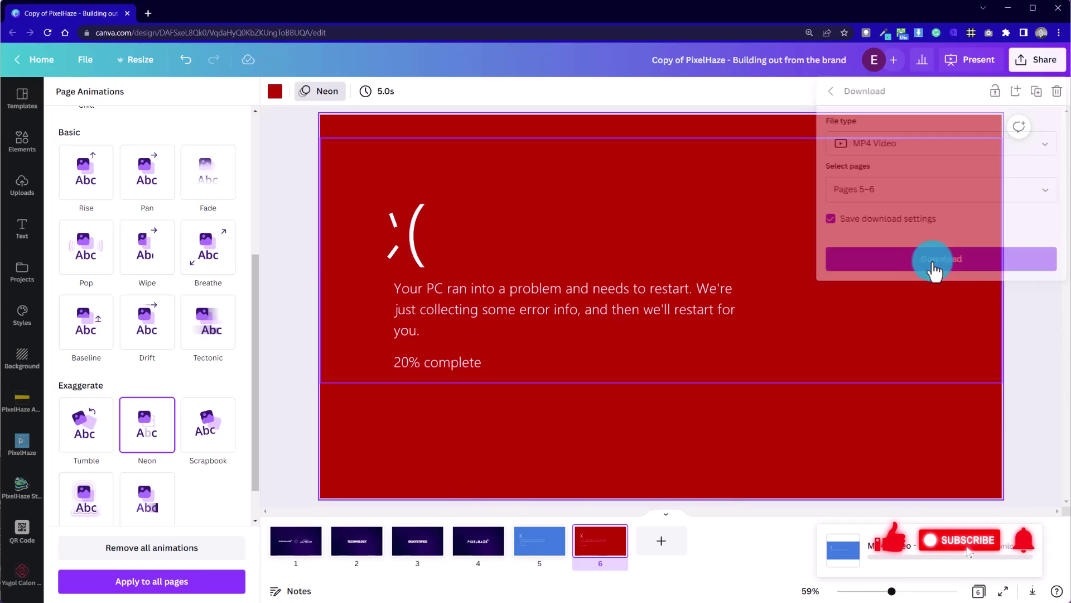
Play the downloaded MP4 in Media Player to check the blue-to-red animation, and close the player
click(526, 312)
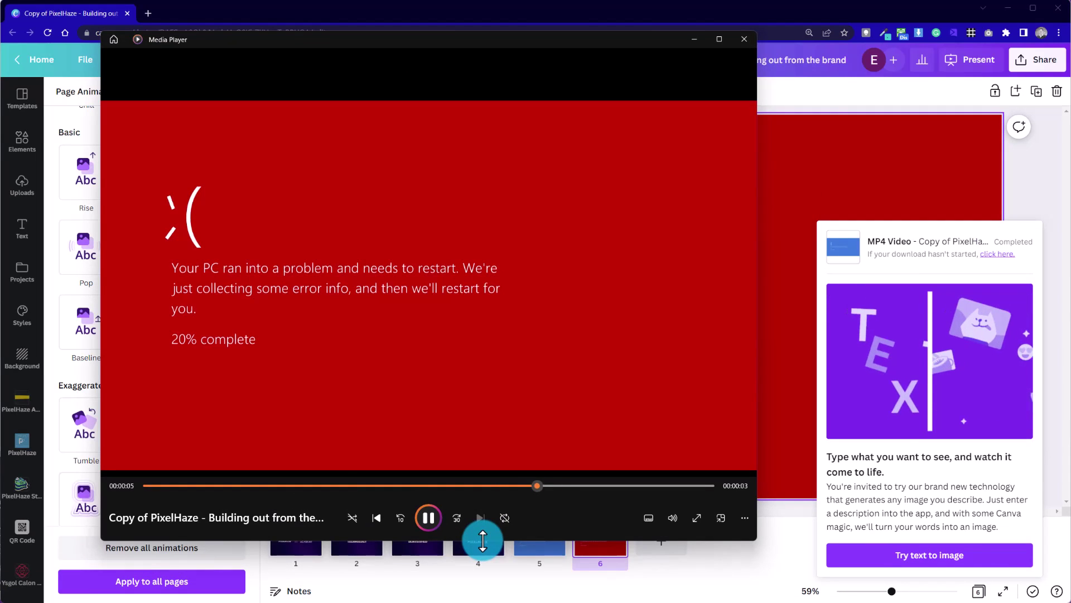
click(743, 39)
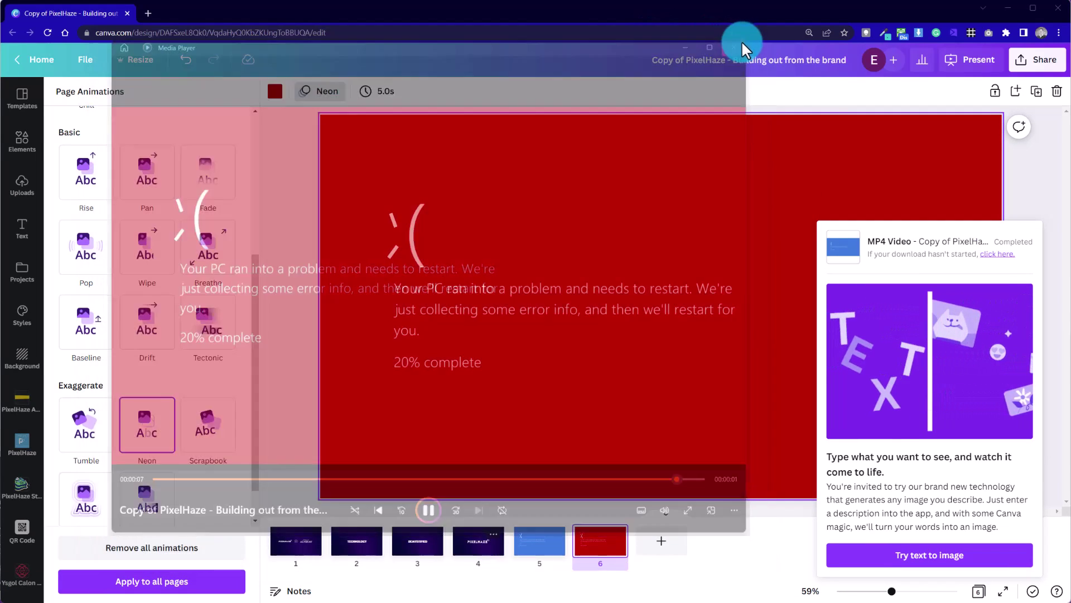